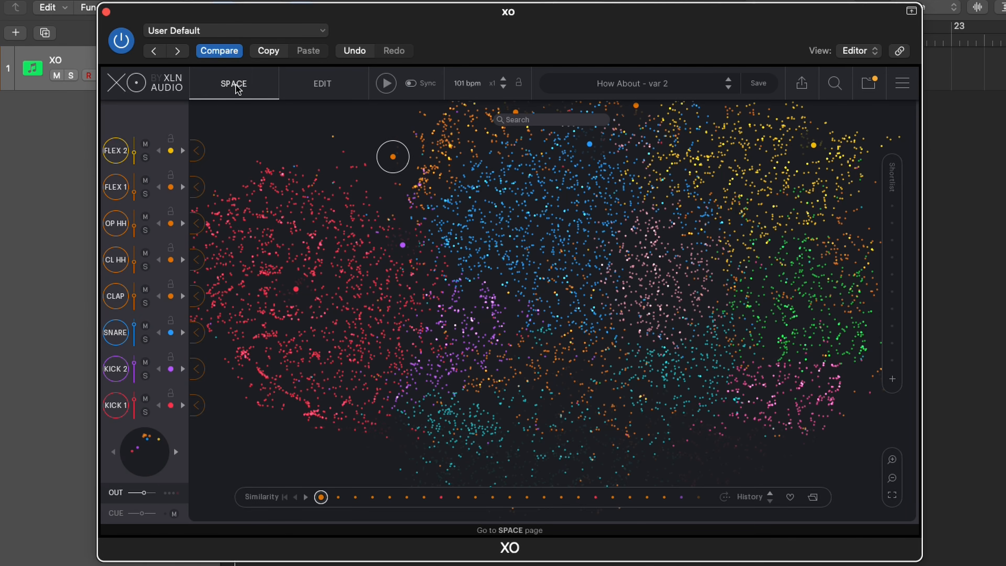
- Explore the sample map, zooming into the red kick cluster to audition kick samples and surveying the other clusters
scroll(443, 254, "up", 5)
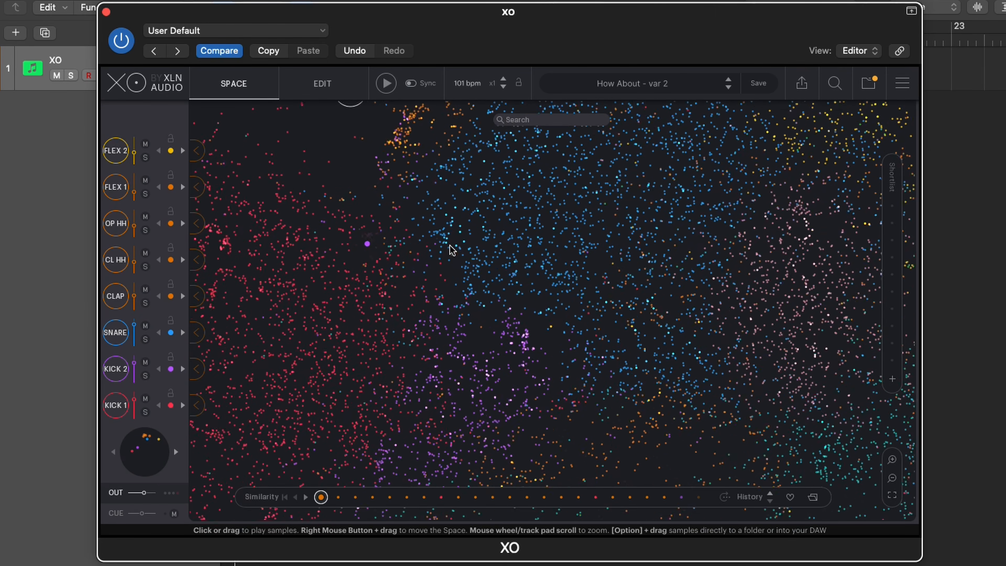
left_click_drag(347, 327, 732, 193)
scroll(407, 305, "up", 5)
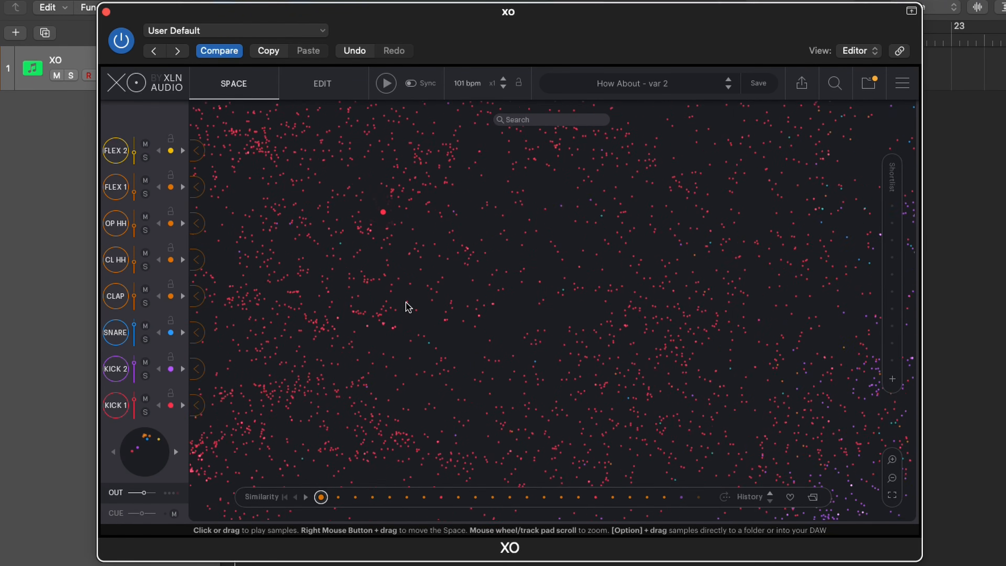
left_click_drag(410, 281, 449, 288)
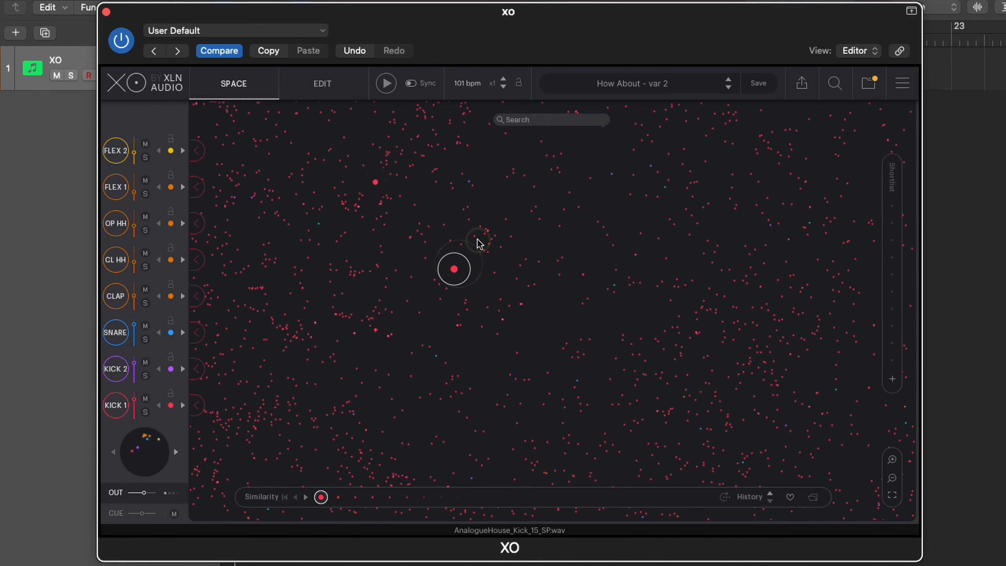
scroll(561, 225, "down", 10)
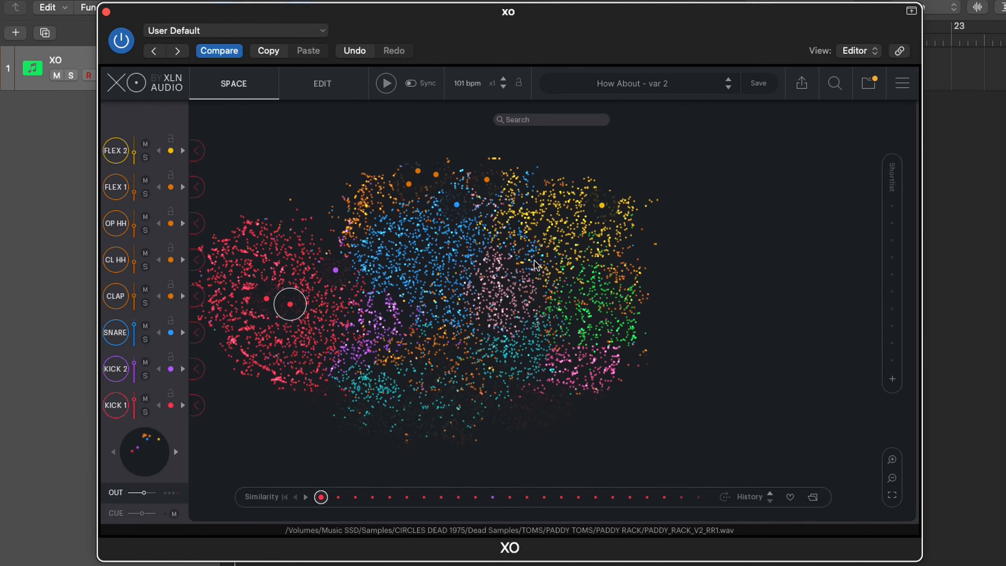
scroll(546, 231, "up", 8)
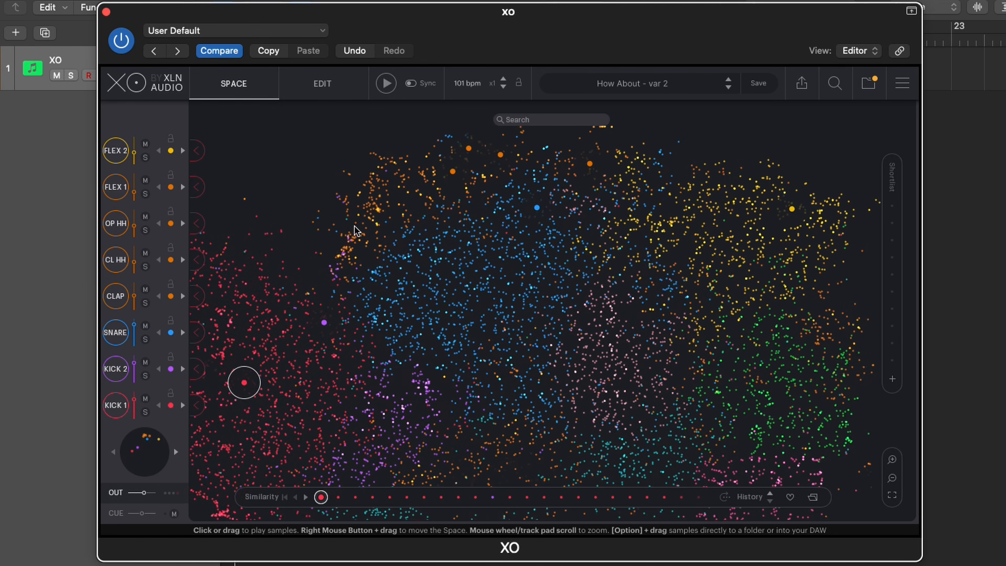
scroll(546, 231, "up", 2)
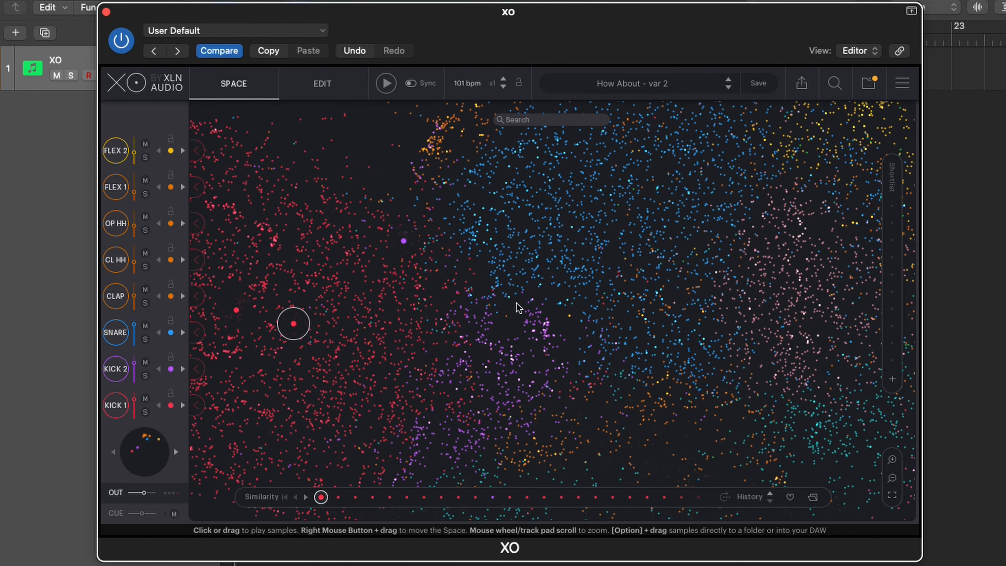
- Open the beat for editing, play it, and compare sequencer patterns B and A
left_click(335, 93)
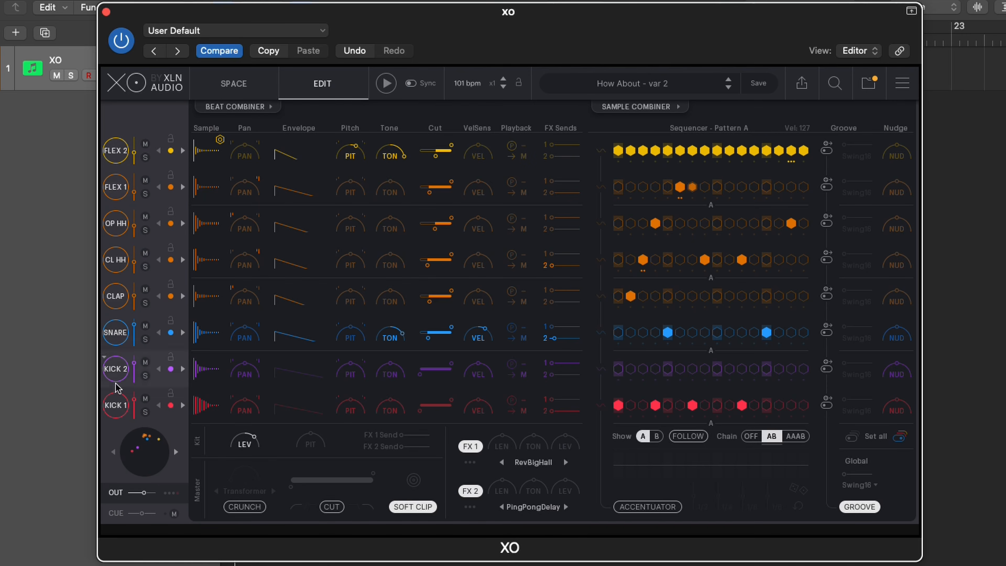
left_click(208, 150)
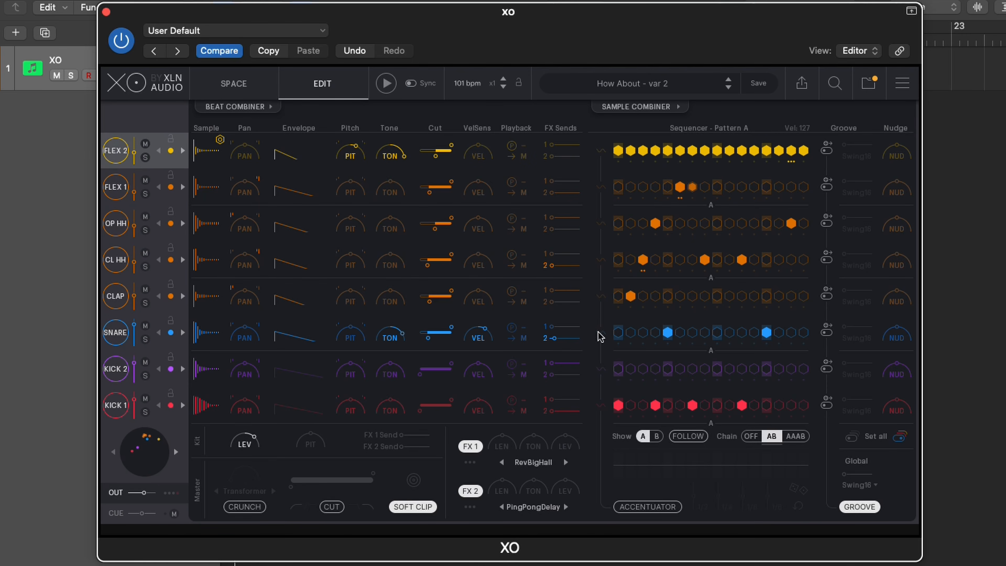
mouse_move(319, 167)
left_click(383, 85)
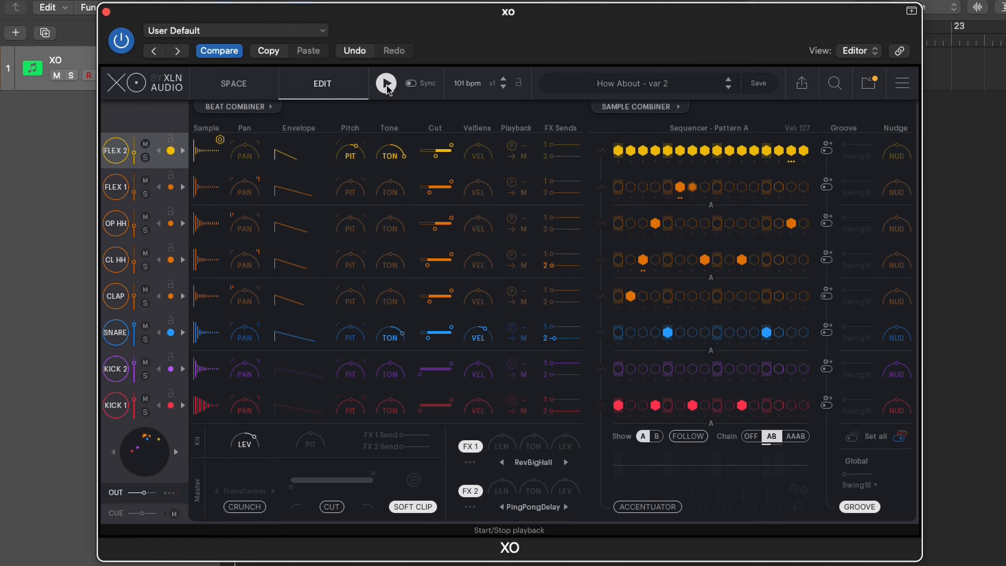
left_click(656, 436)
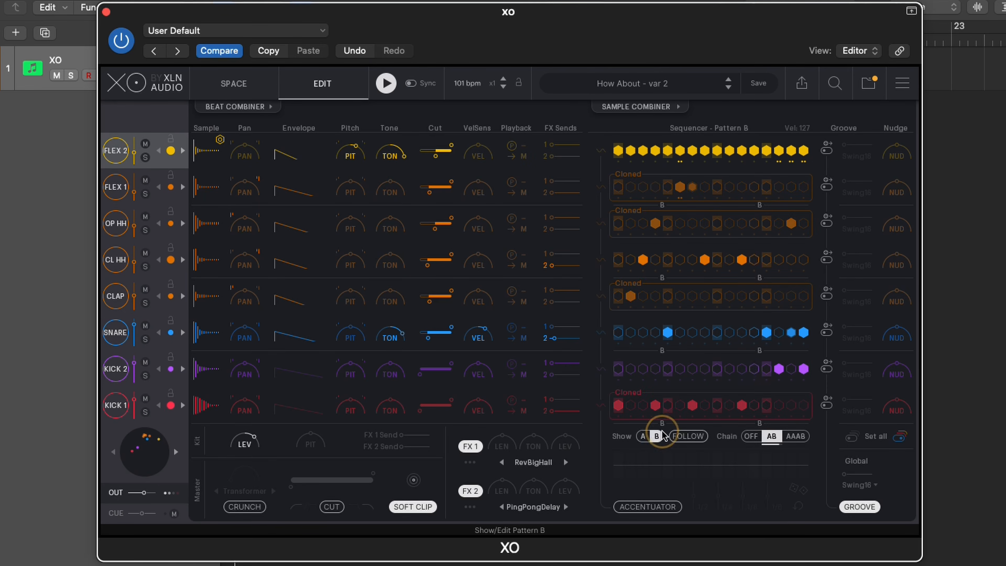
left_click(642, 436)
left_click(390, 90)
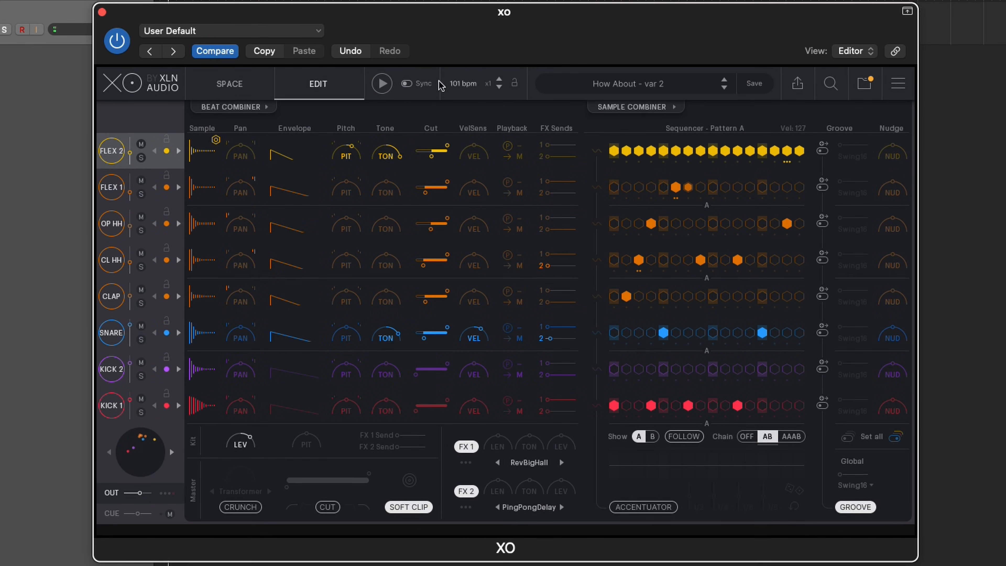
- Sync the beat to the host tempo and play it along with the DAW transport
left_click(407, 83)
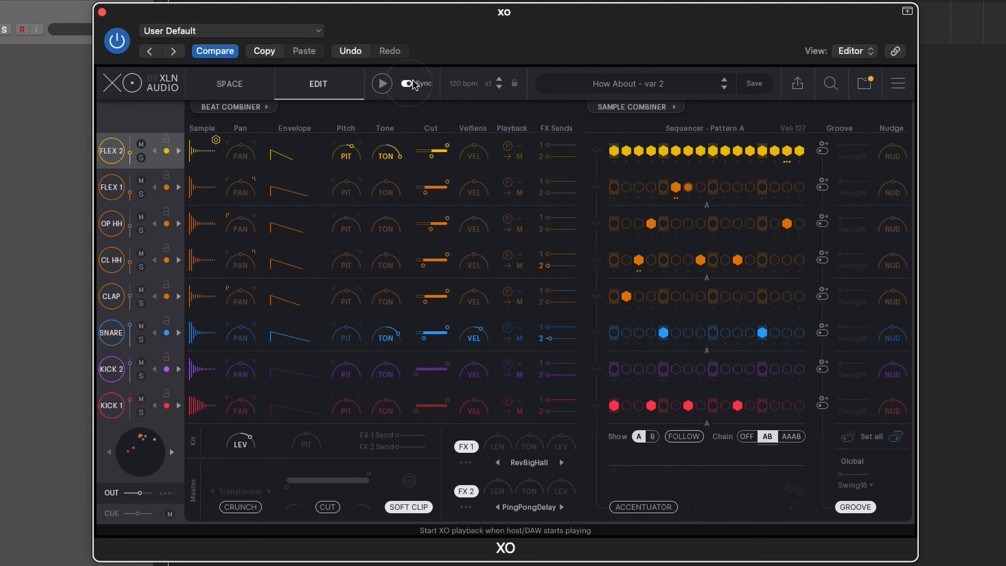
left_click(383, 84)
left_click(383, 84)
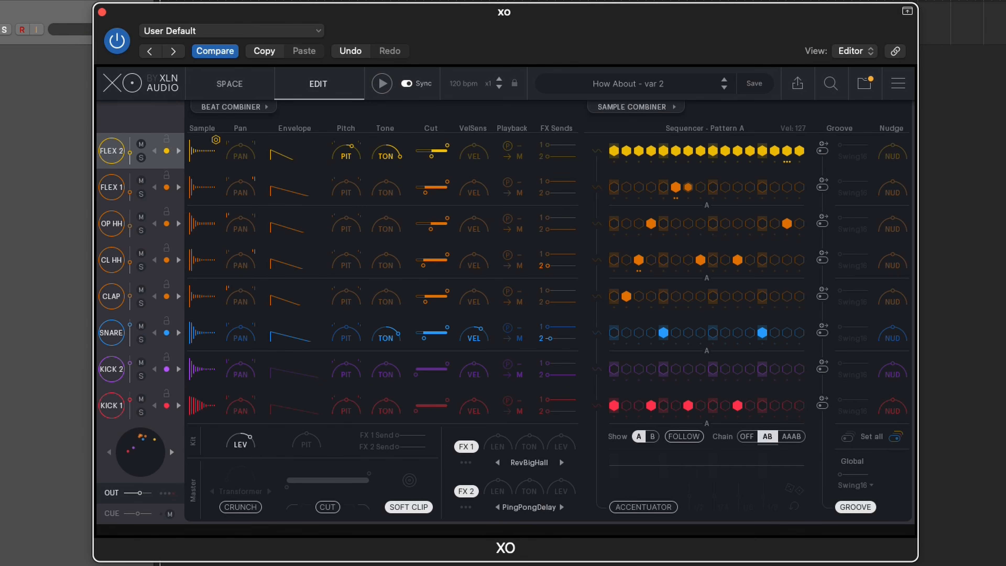
key("space")
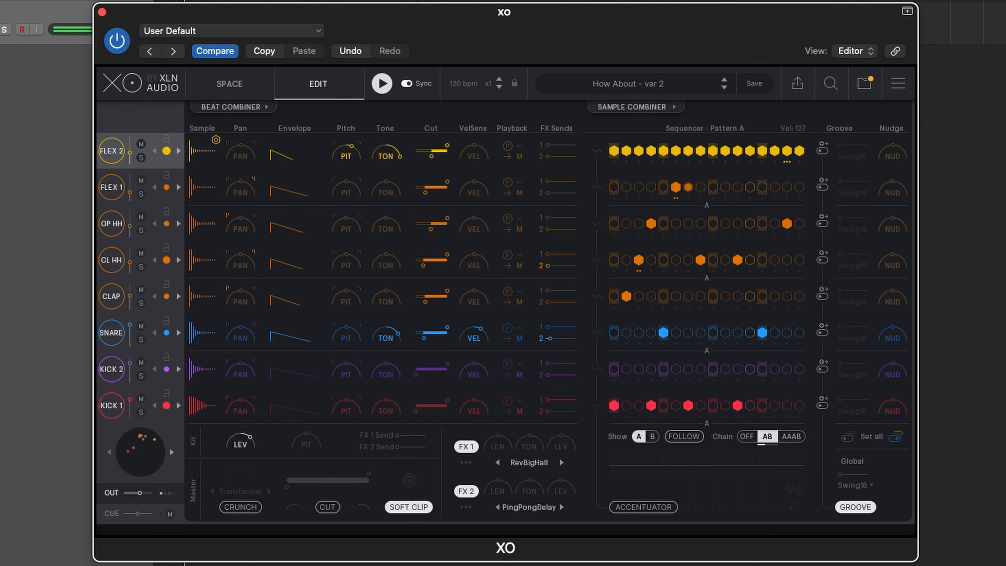
key("space")
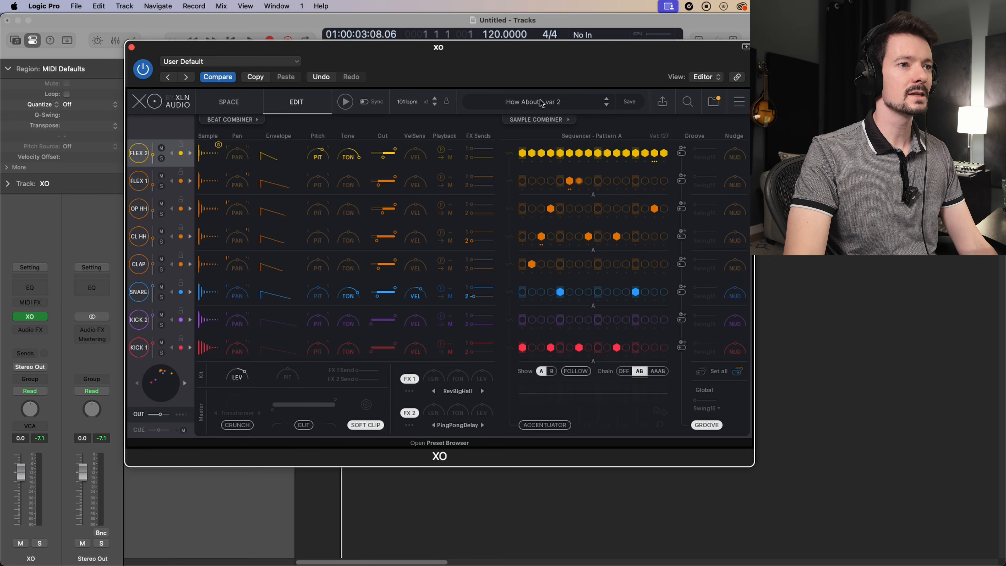
- Browse the presets of the K-Pop expansion and play the Ace beat
left_click(618, 83)
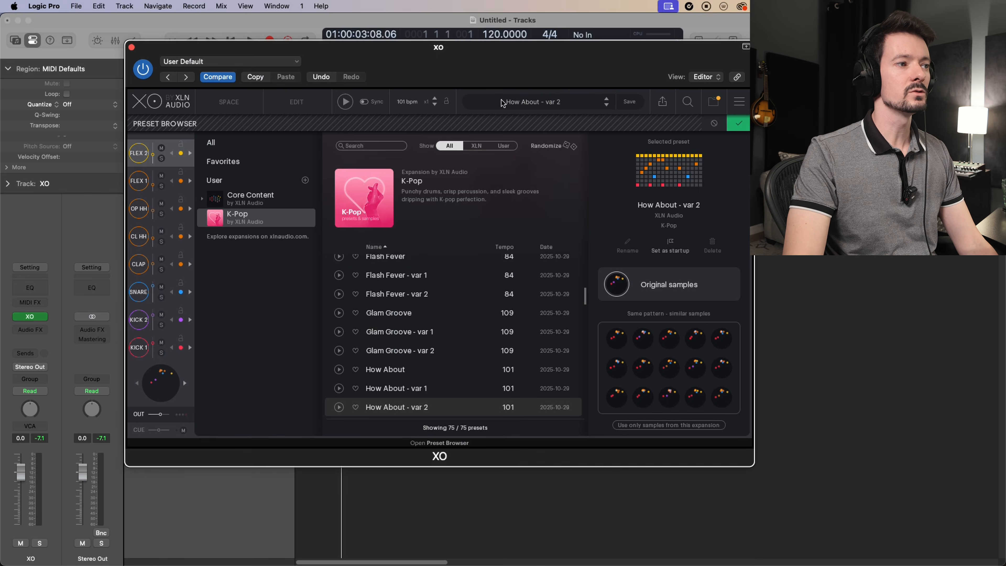
scroll(465, 299, "down", 3)
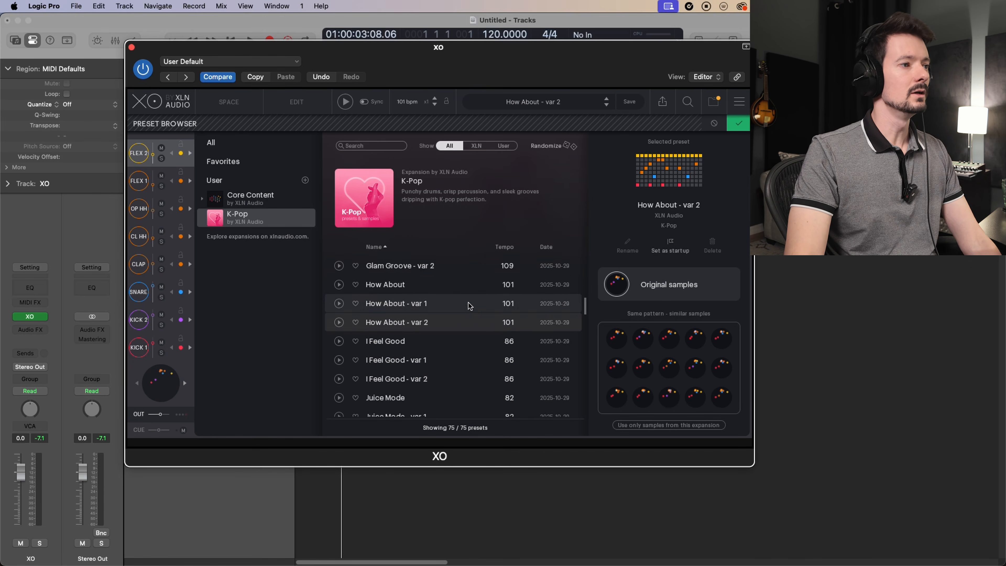
scroll(467, 299, "up", 5)
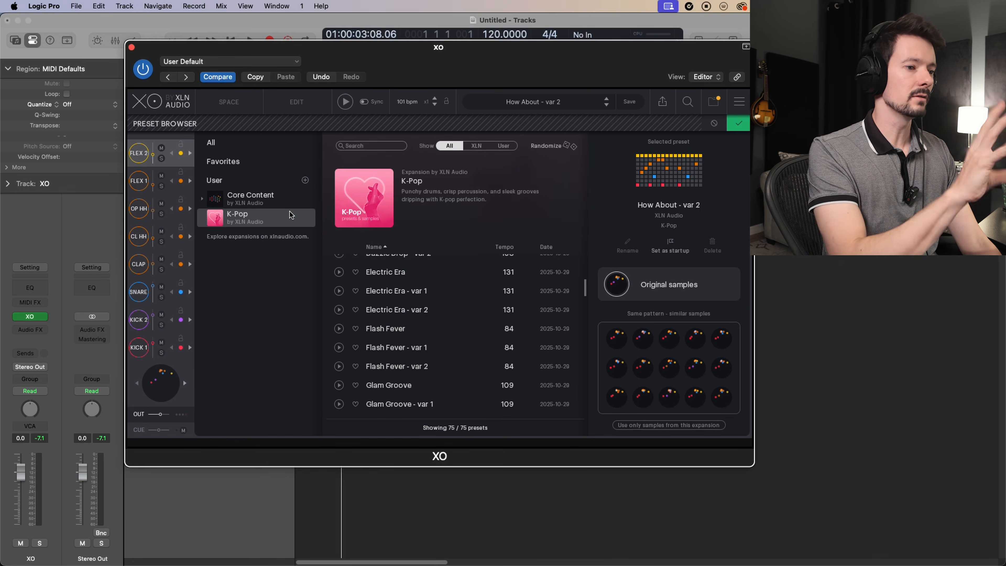
scroll(446, 333, "up", 10)
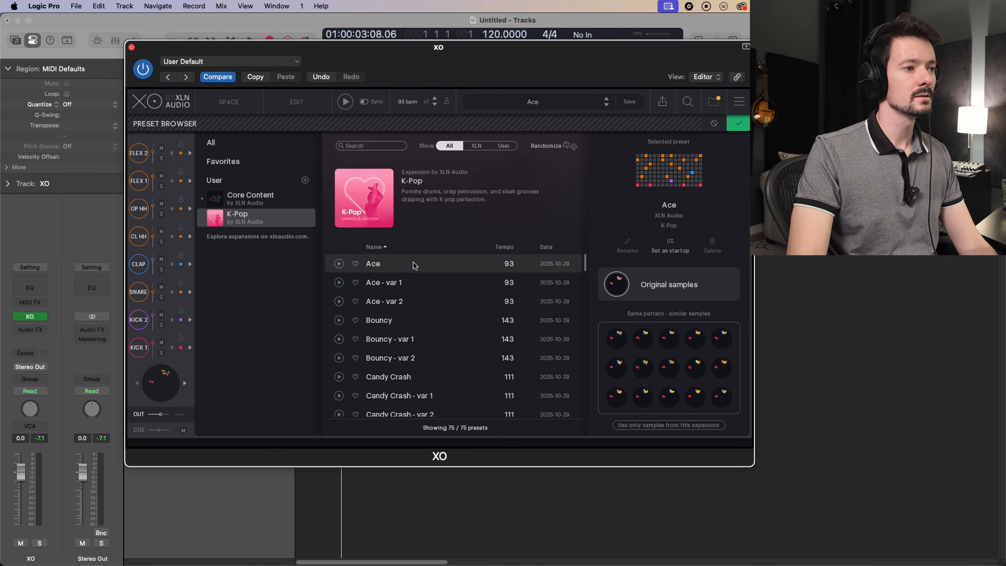
left_click(338, 264)
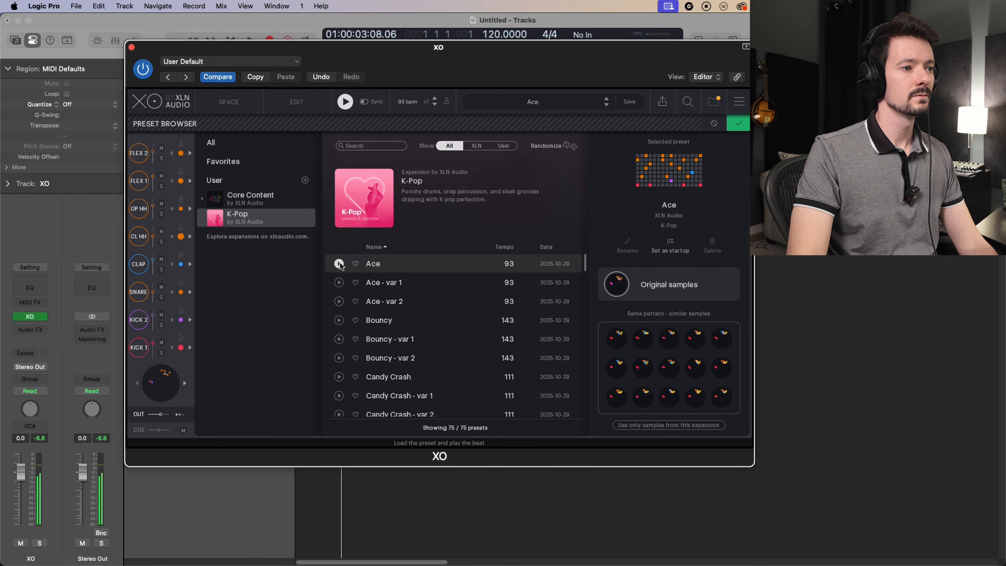
- Load the Ace - var 1 preset, audition its pattern with similar samples, and restore the original samples
left_click(410, 284)
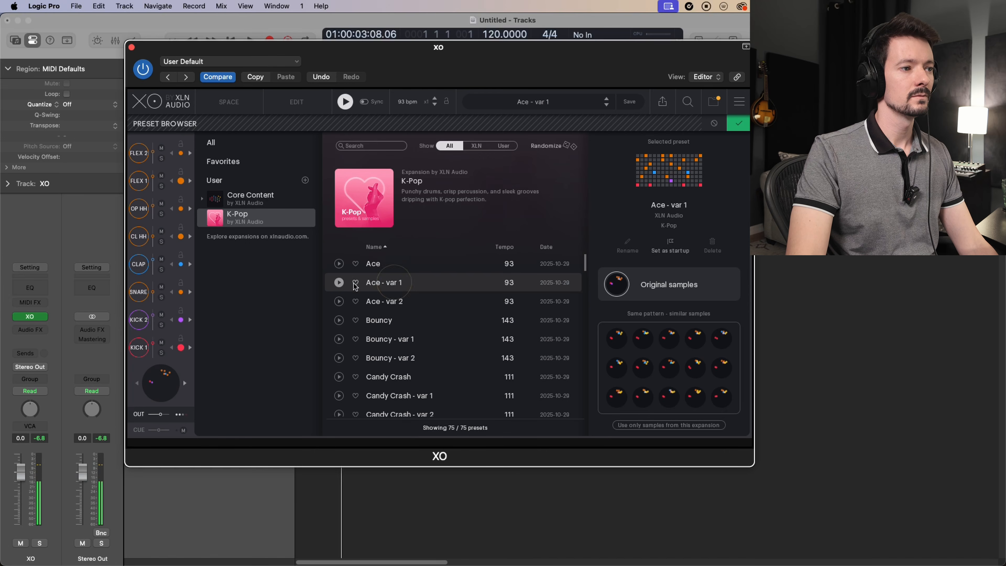
left_click(616, 338)
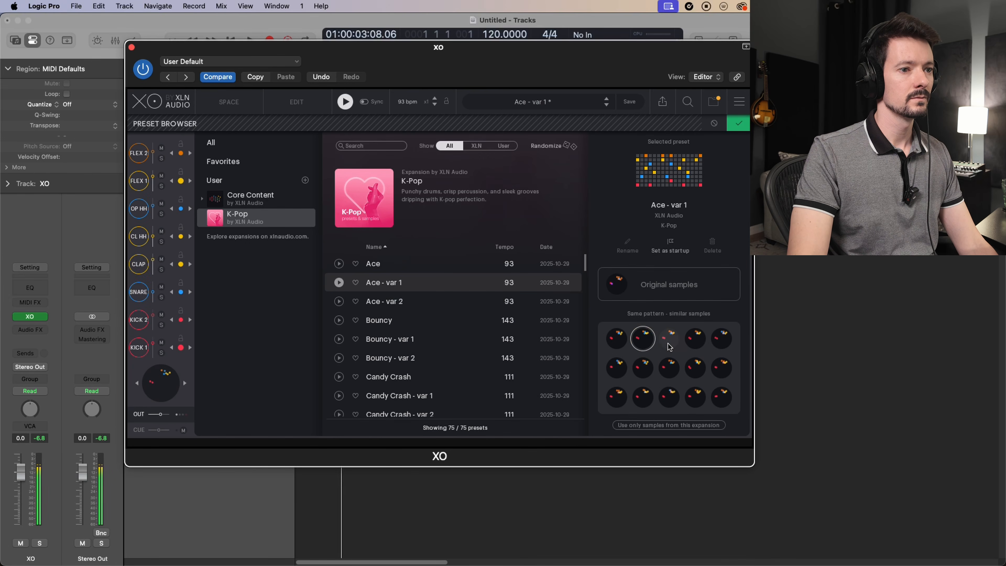
left_click(617, 284)
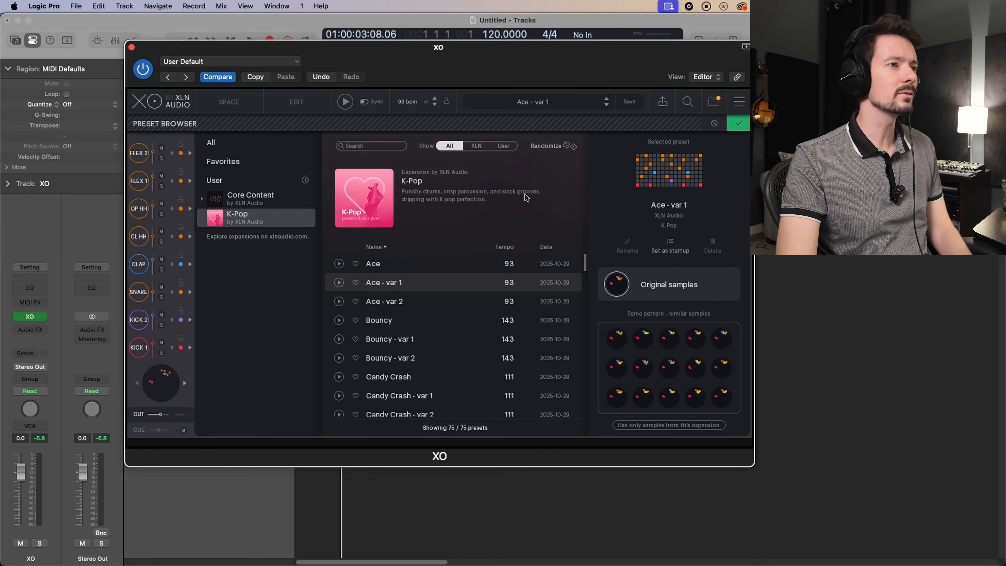
- Render the beat's WAVs and place the FLEX 1 stem on a new audio track in the arrangement
left_click(662, 102)
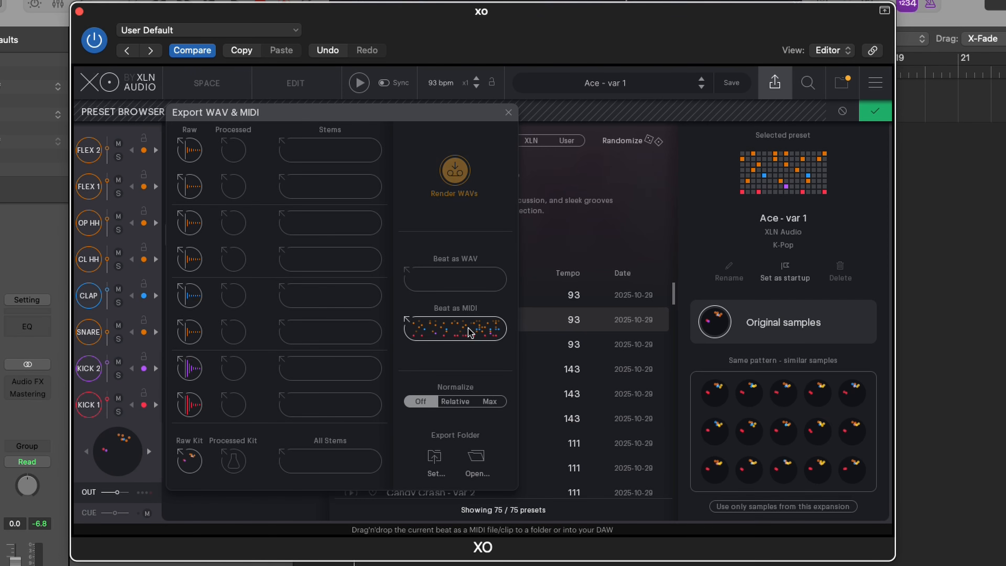
left_click(466, 179)
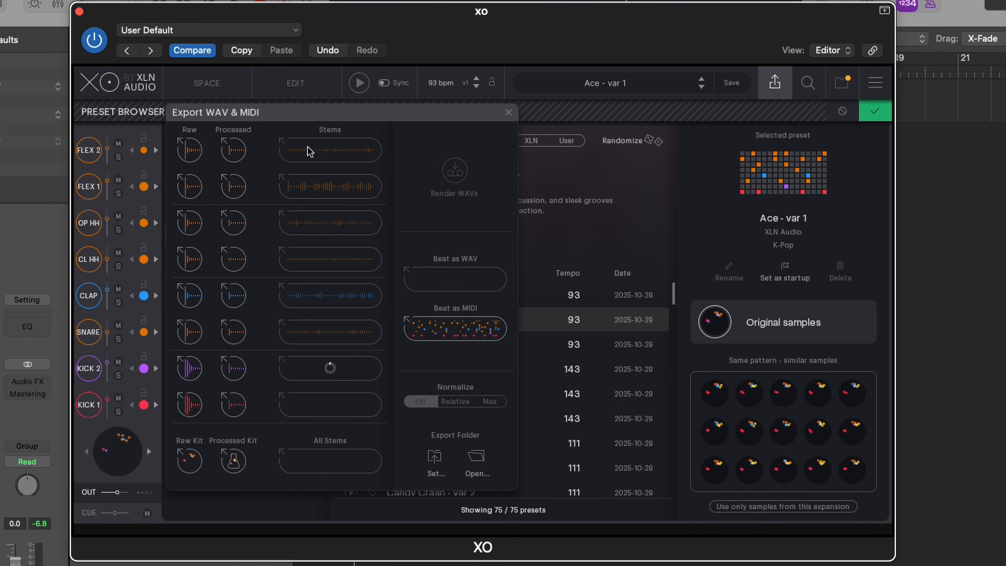
left_click_drag(325, 190, 1004, 150)
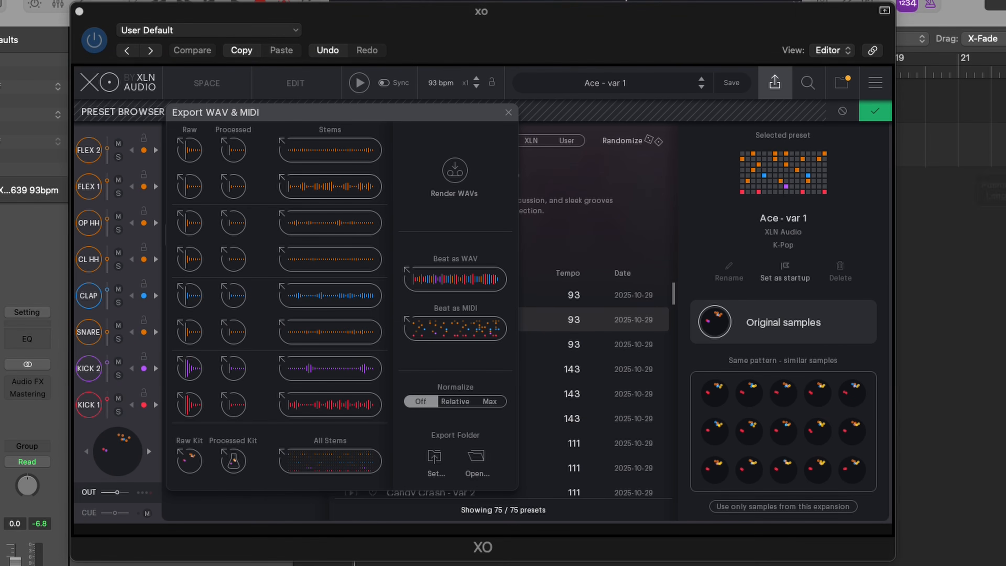
- Move the plugin window away from the tracks, then solo and play the exported FLEX 1 stem
left_click_drag(605, 37, 571, 320)
left_click(143, 152)
key("space")
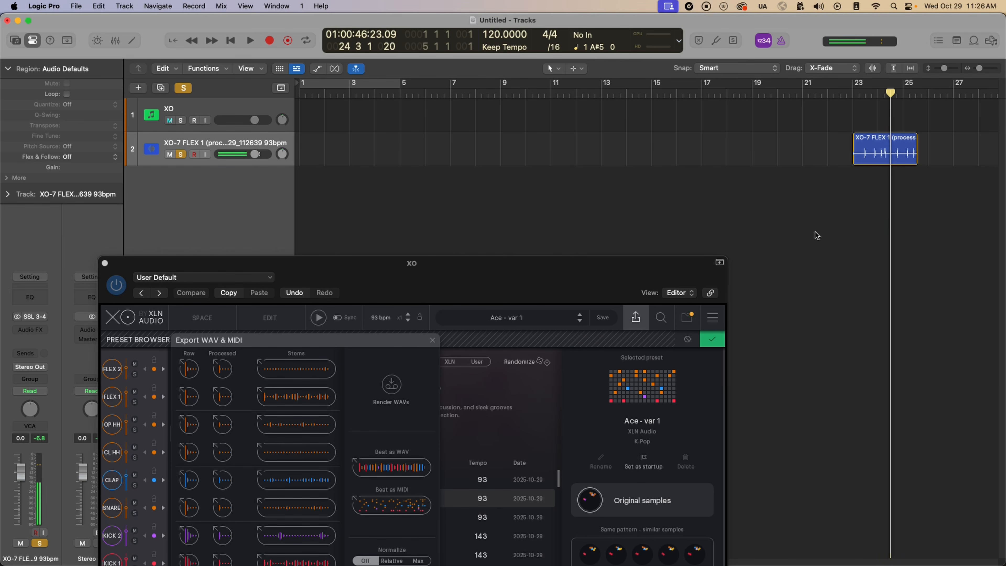
key("space")
- Bring the plugin window back into view and show Search & Filter over the Space sample map
key("b")
left_click_drag(569, 264, 630, 81)
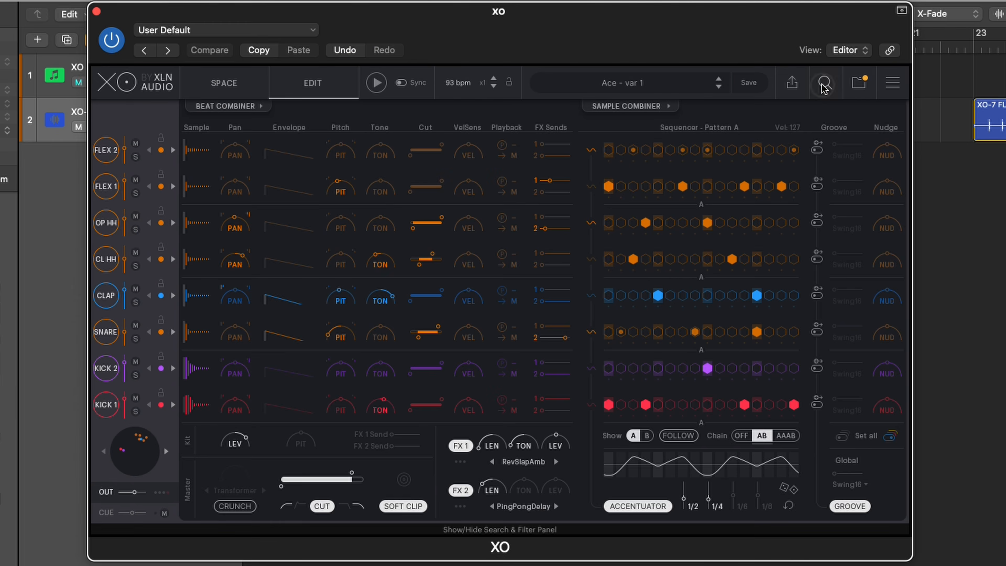
left_click(823, 85)
left_click(824, 86)
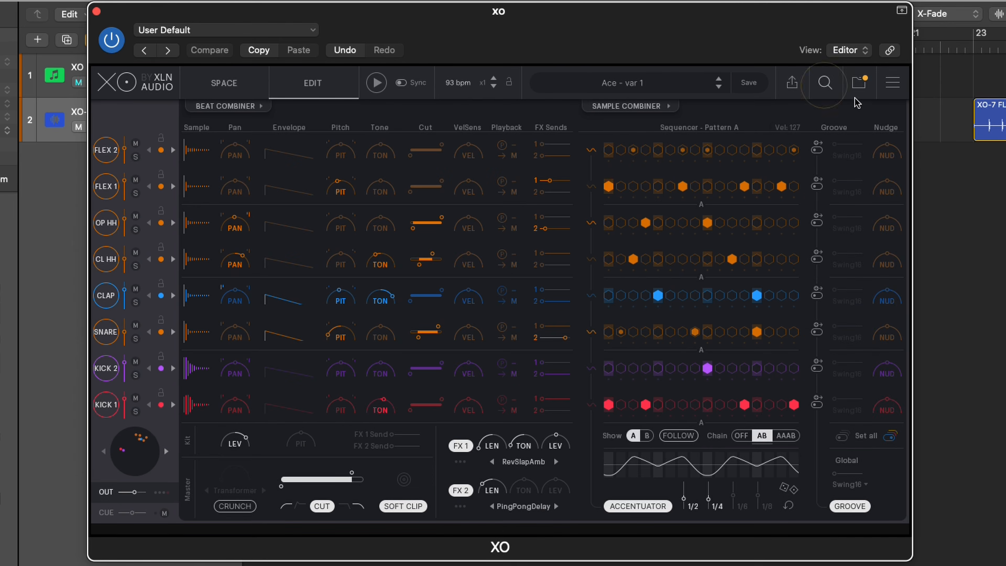
left_click(826, 84)
left_click(254, 84)
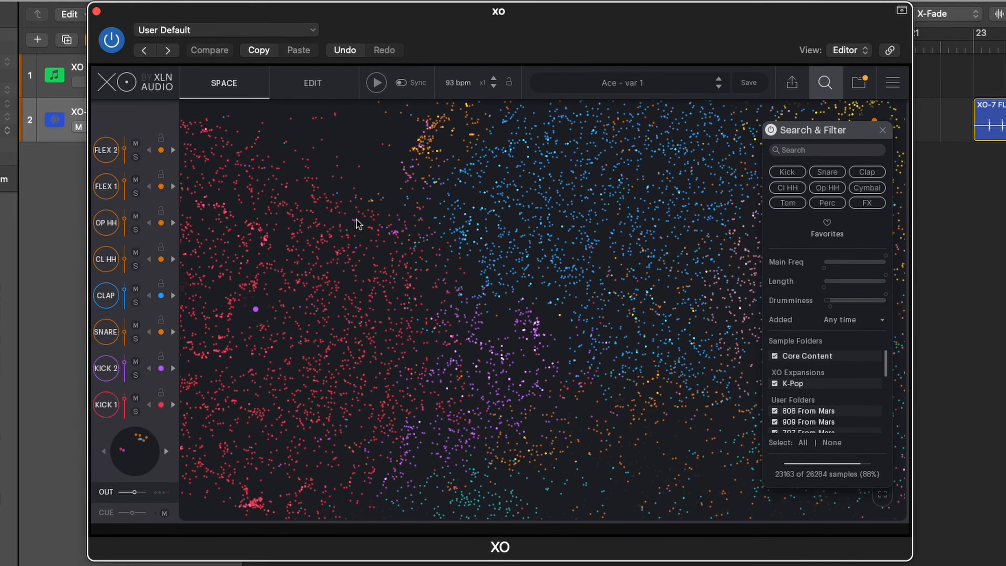
- Filter the sample map to the Kick category and only the K-Pop expansion folder
scroll(567, 230, "down", 5)
left_click_drag(536, 225, 560, 249)
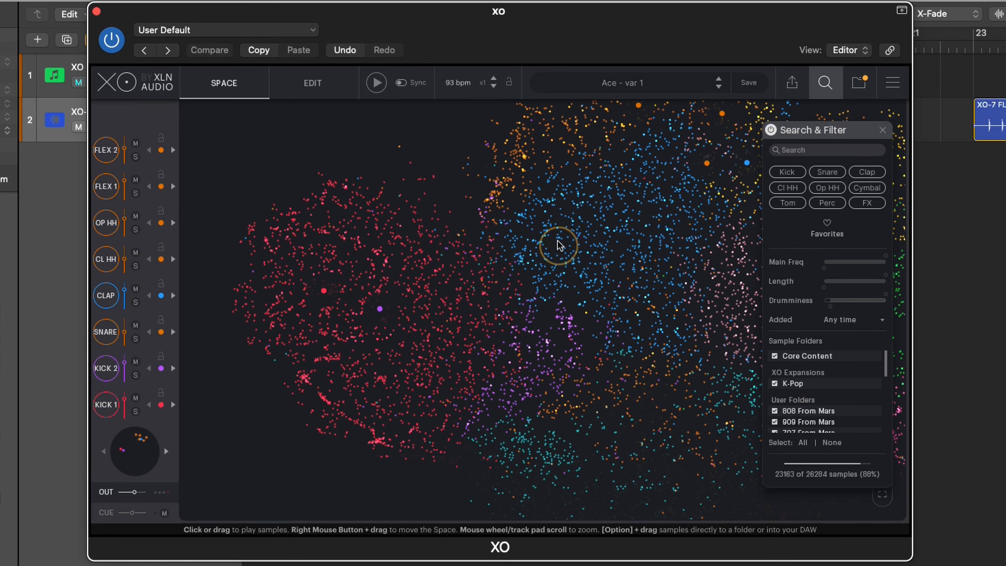
left_click(797, 173)
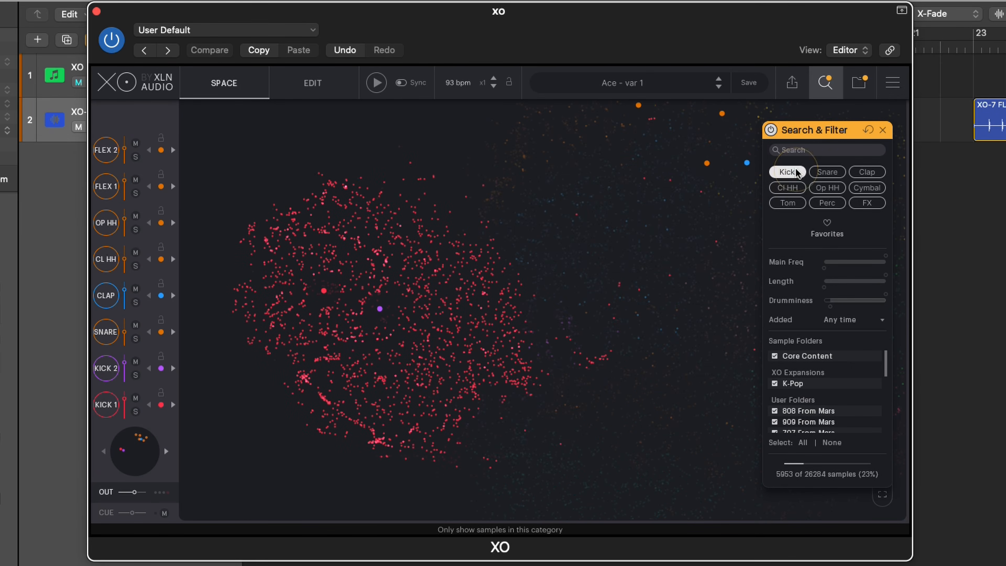
left_click(831, 442)
left_click(775, 383)
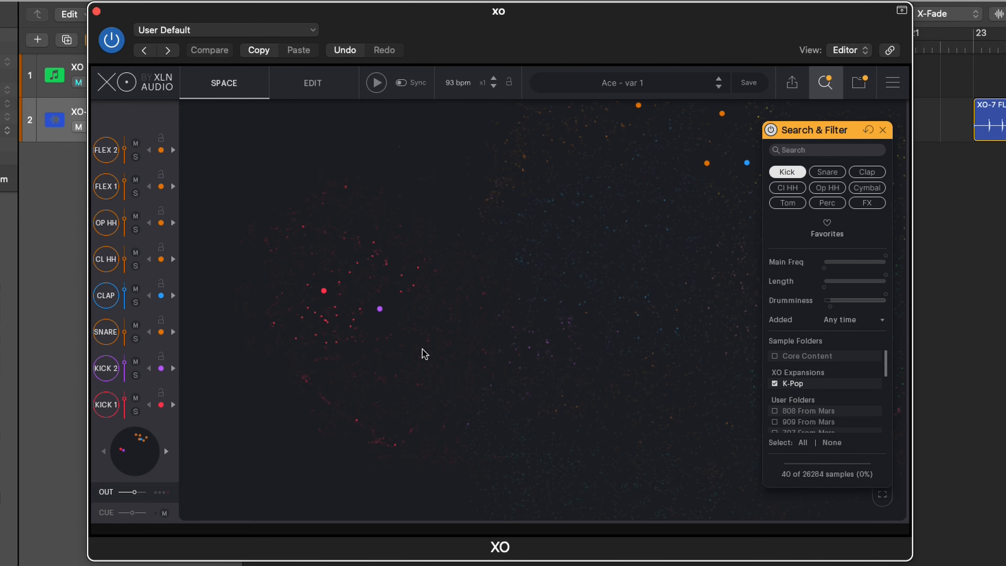
- Audition several of the filtered K-Pop kicks on the map, ending on K-Pop_Kick_20.wav
left_click(367, 241)
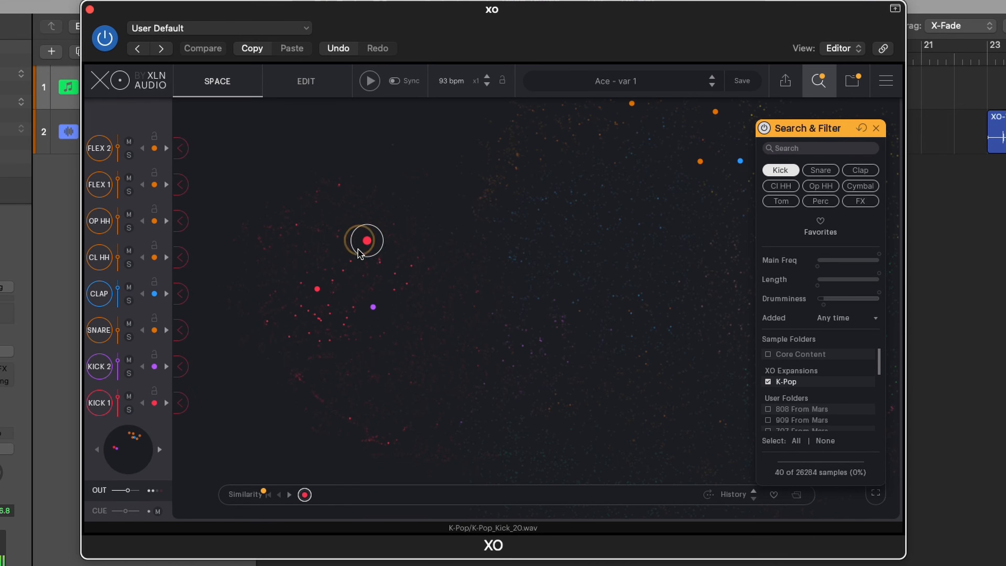
left_click(334, 292)
left_click(315, 314)
left_click(368, 239)
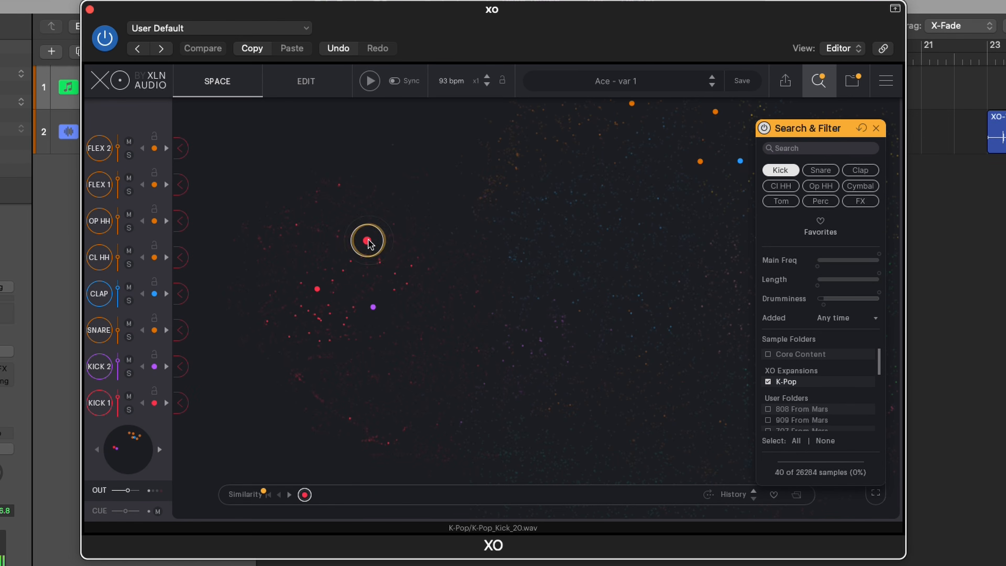
- Audition one more filtered kick on the map and exclude the K-Pop expansion folder from the sample filter
left_click(306, 286)
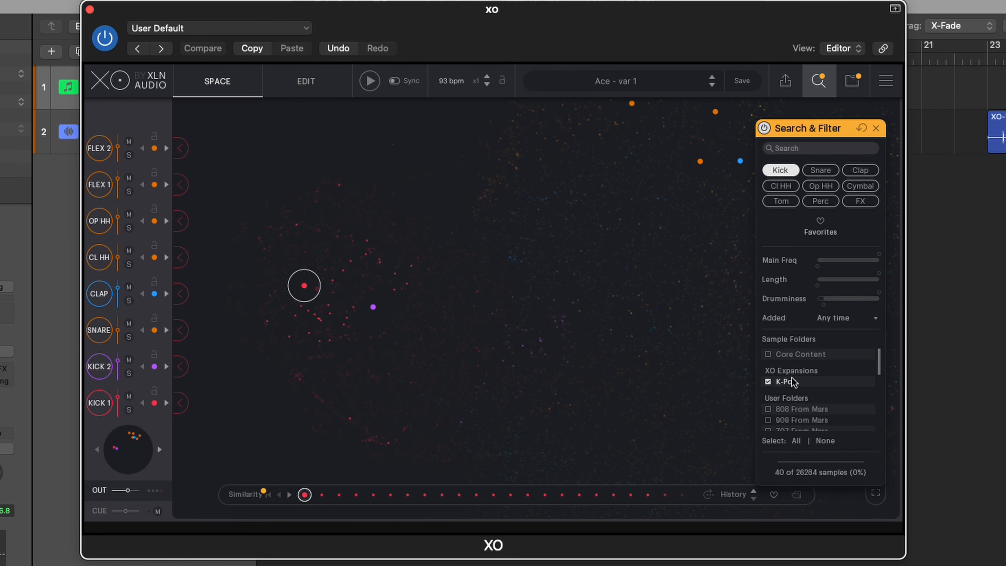
left_click(768, 381)
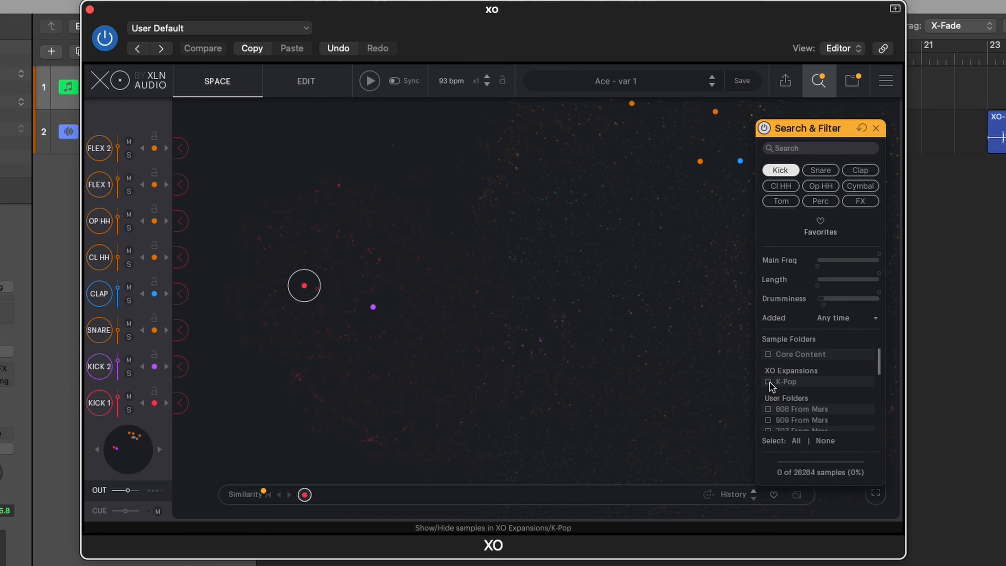
scroll(794, 386, "down", 4)
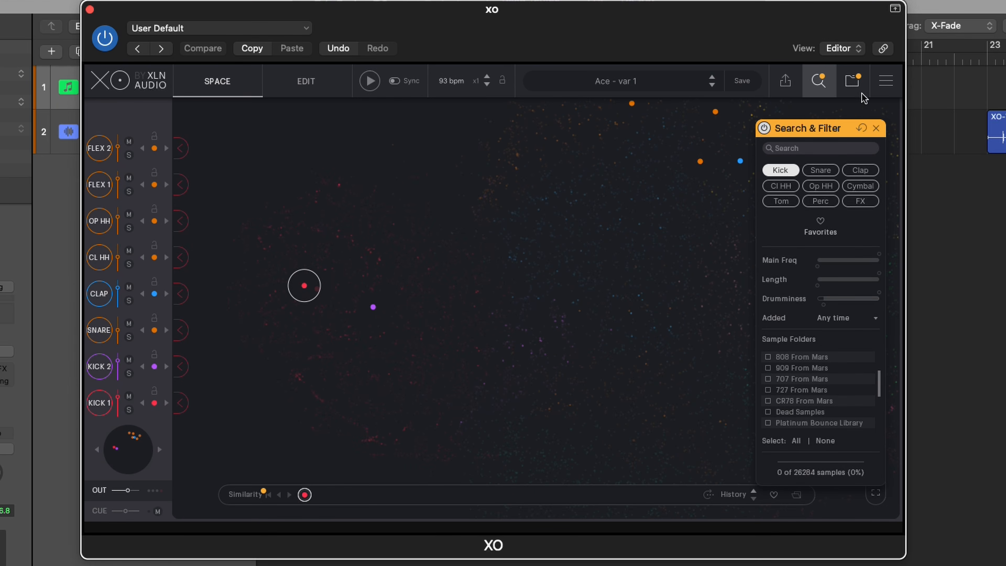
- Open the Sample Folders manager, review the added folders down to the end of the list, and close it
left_click(853, 83)
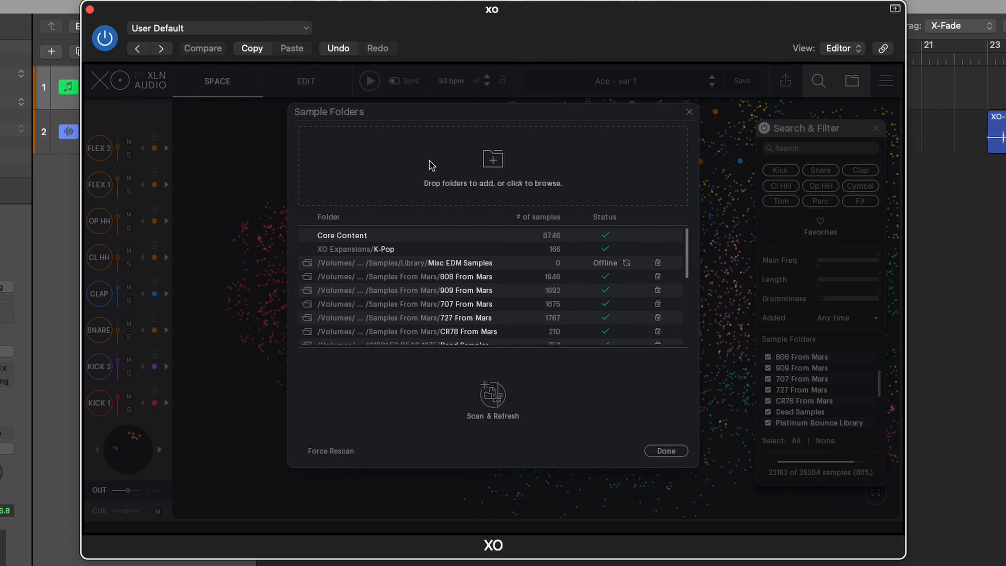
scroll(552, 265, "down", 3)
scroll(552, 264, "down", 7)
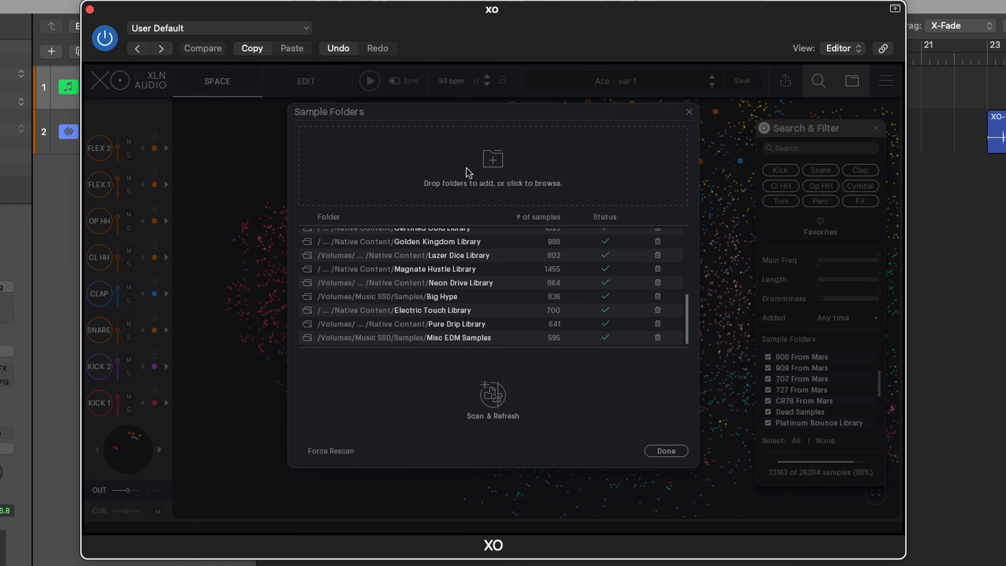
left_click(690, 117)
- Hide all sample folders, show only Platinum Bounce Library, and replace it with Certified Gold Library
scroll(817, 400, "down", 3)
scroll(817, 400, "down", 1)
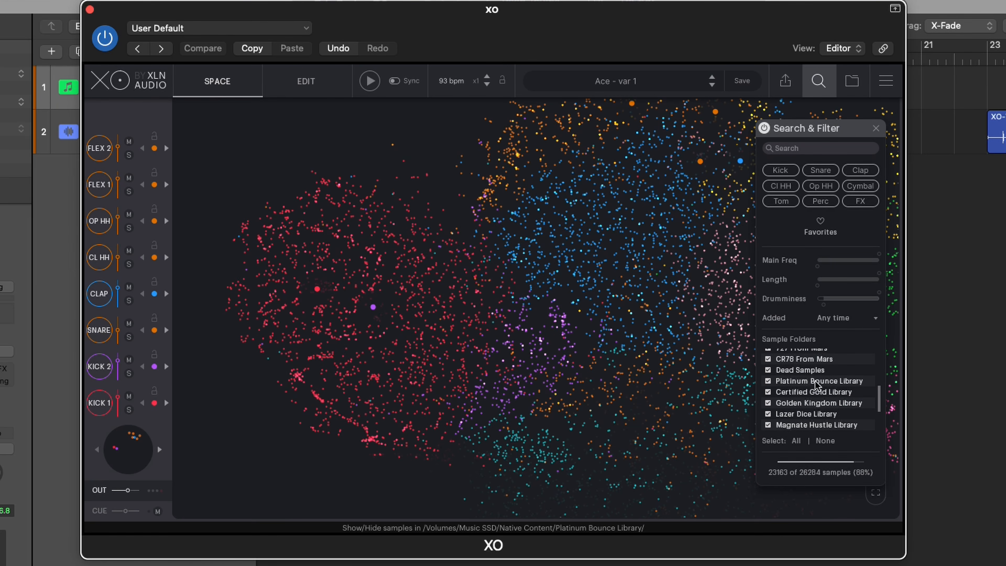
left_click(825, 440)
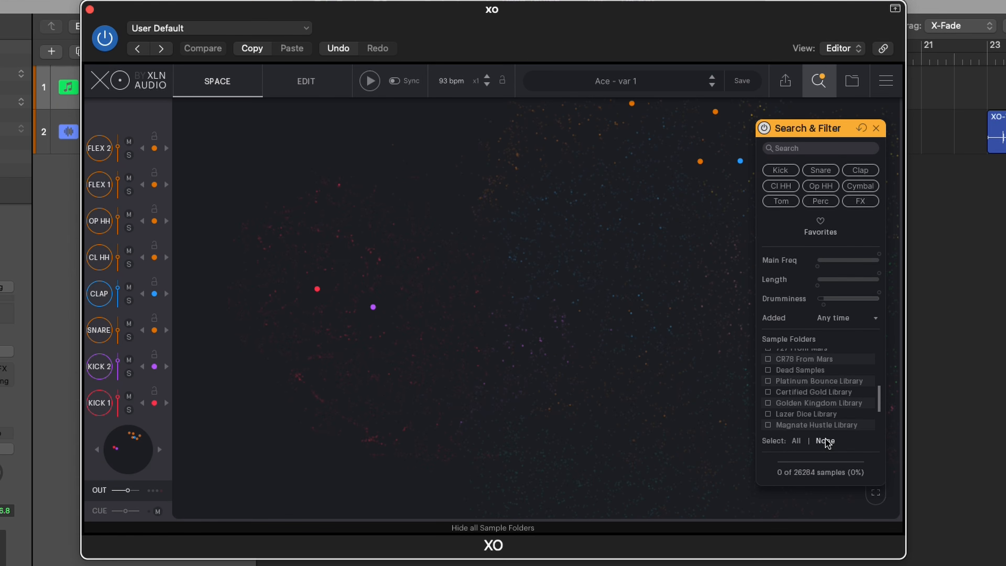
left_click(768, 381)
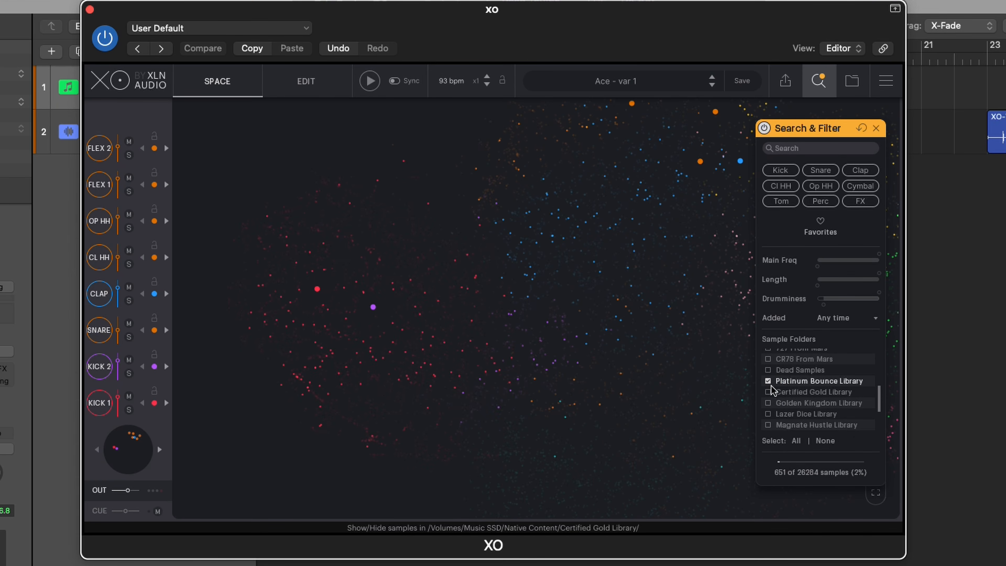
left_click(768, 382)
left_click(768, 392)
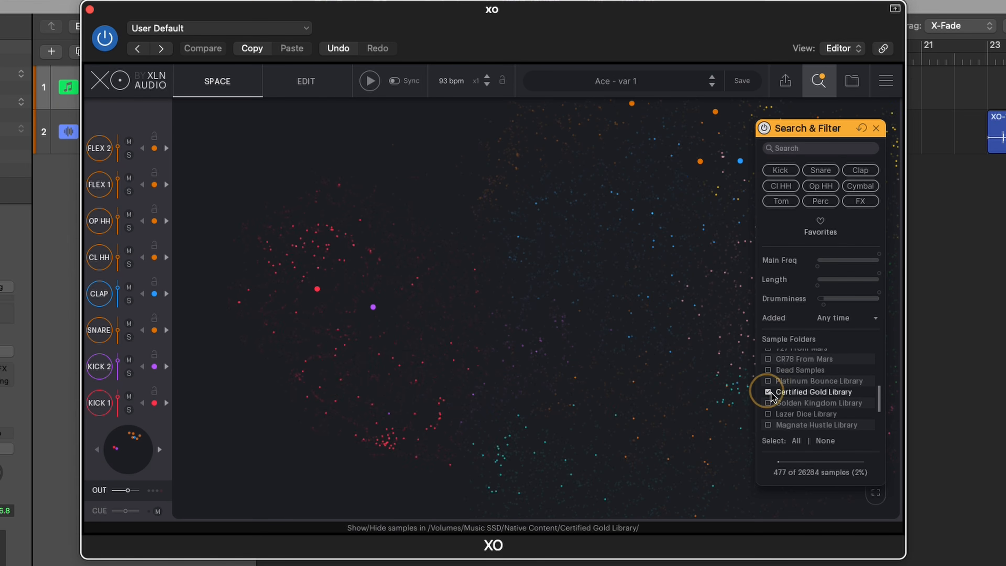
- Audition several Certified Gold Library samples across different areas of the sample map
left_click(305, 243)
left_click(331, 252)
left_click(618, 213)
left_click(673, 221)
left_click(693, 246)
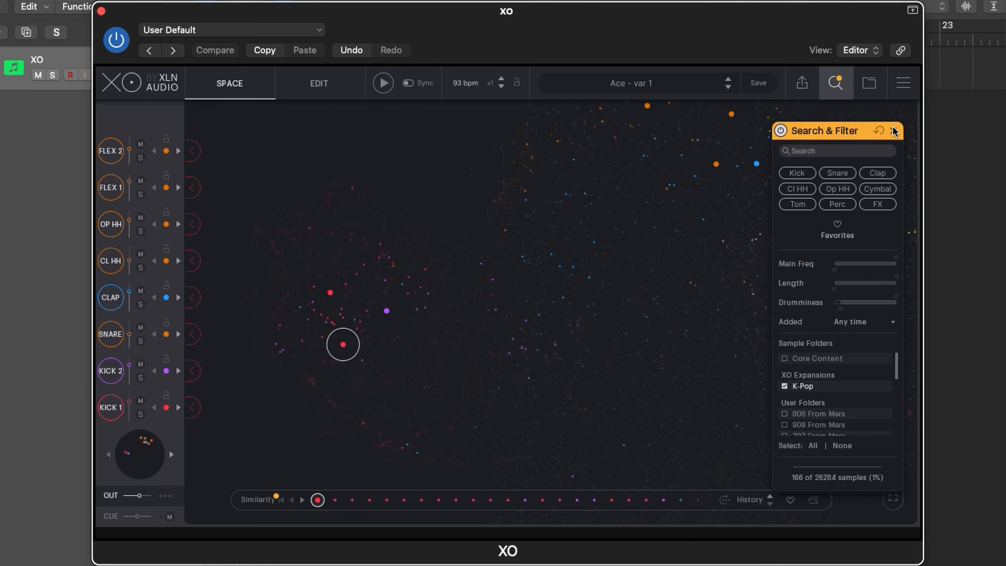
- Load the "-- init --" preset from the complete preset list and return to the sample map
left_click(893, 131)
left_click(643, 81)
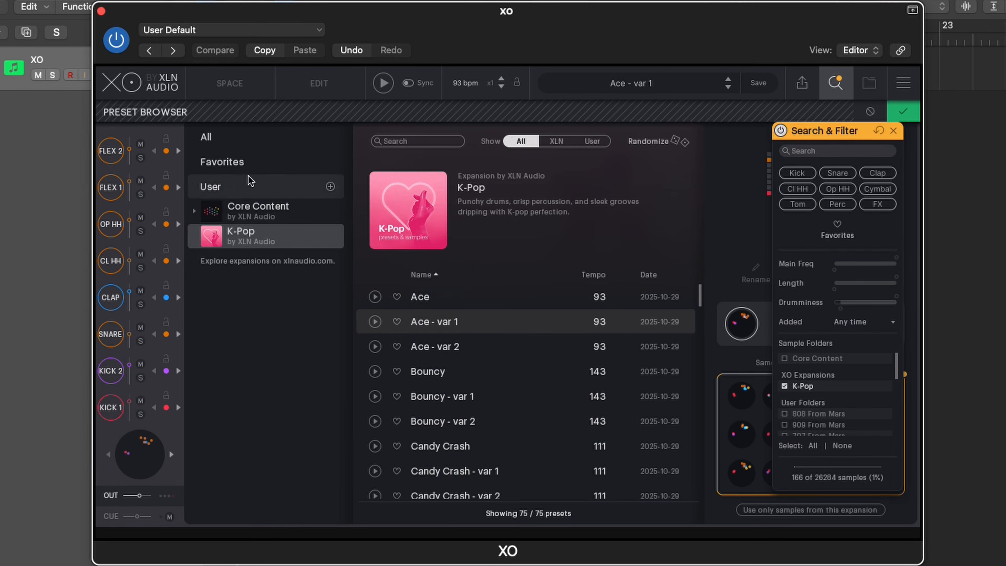
left_click(242, 145)
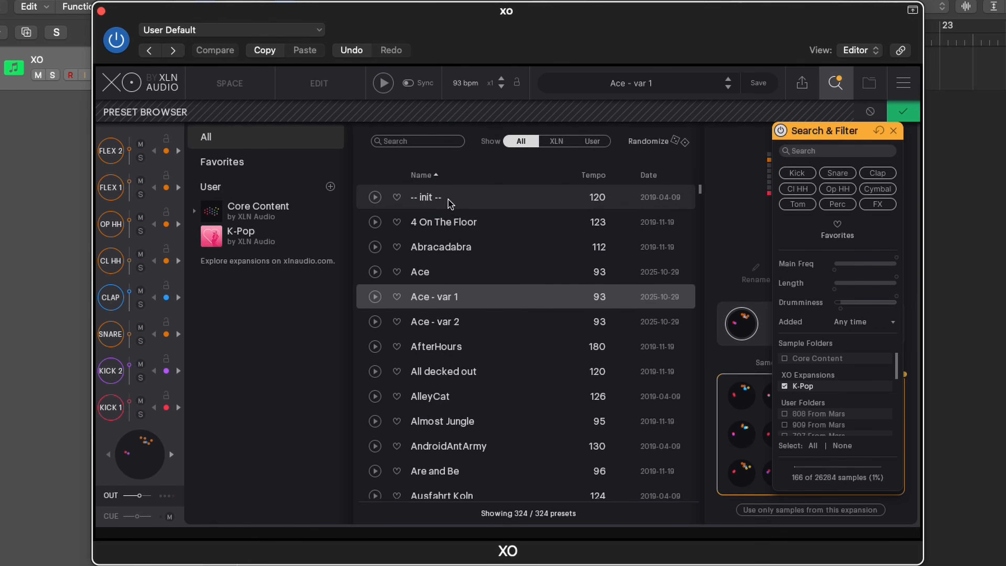
left_click(463, 201)
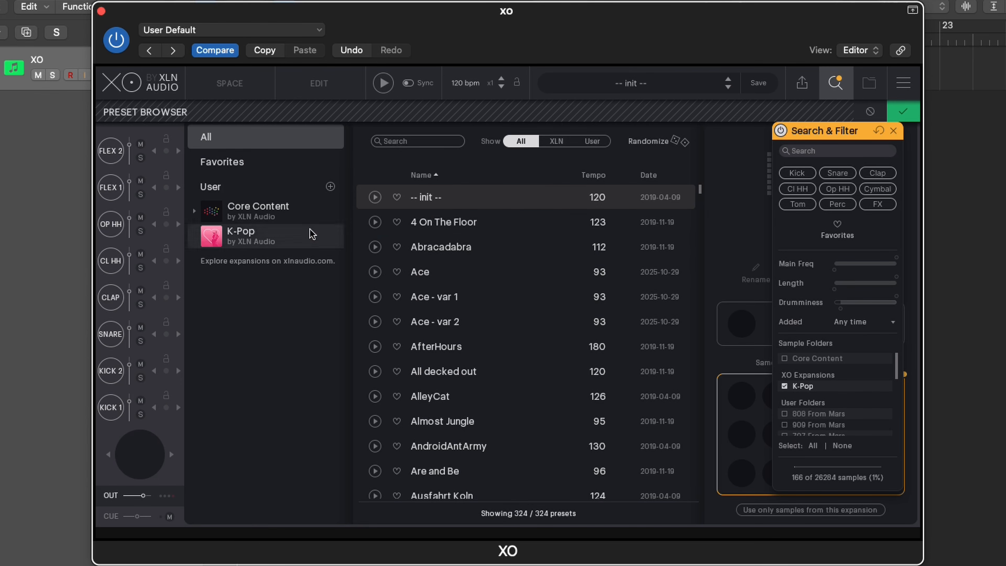
left_click(911, 114)
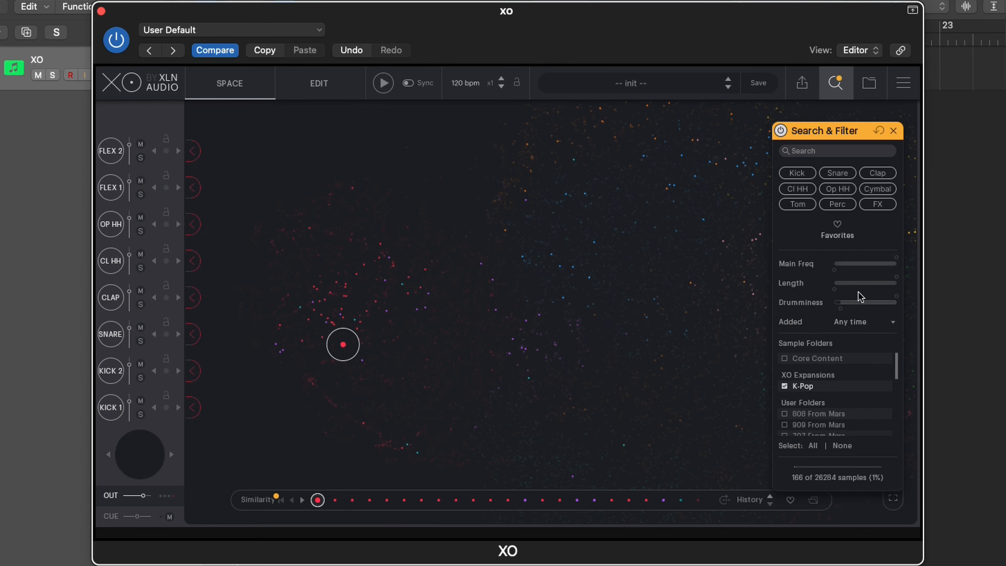
- Filter the map to the Kick category with only the K-Pop expansion folder enabled
left_click(785, 385)
left_click(785, 386)
scroll(431, 328, "up", 2)
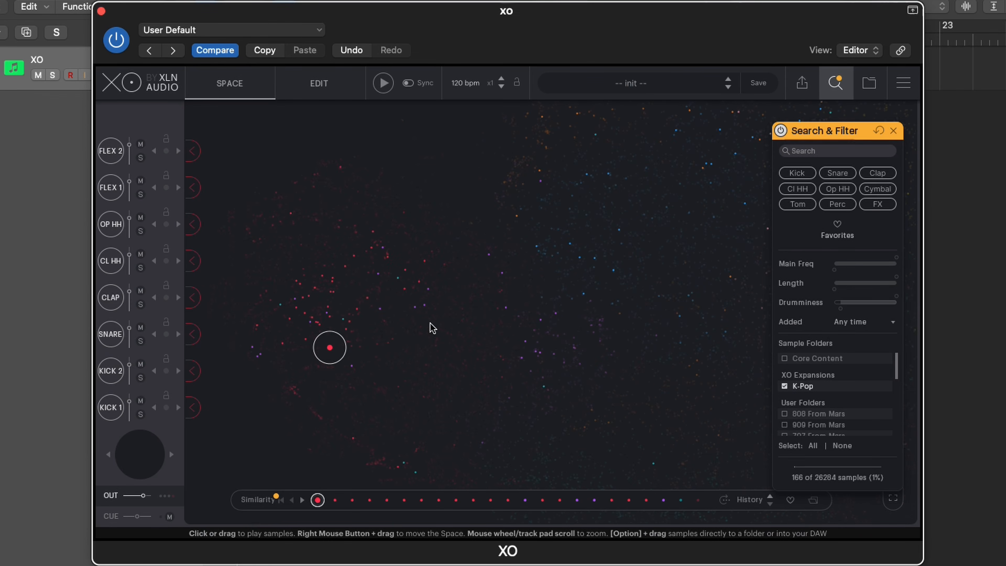
left_click(800, 173)
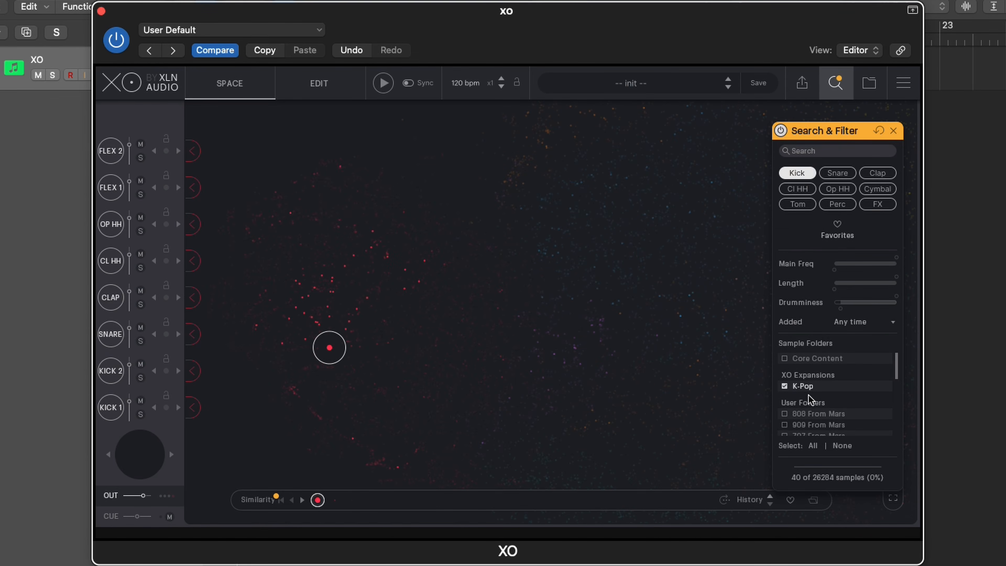
scroll(369, 378, "up", 5)
left_click_drag(359, 291, 554, 413)
scroll(493, 333, "up", 1)
scroll(494, 337, "up", 1)
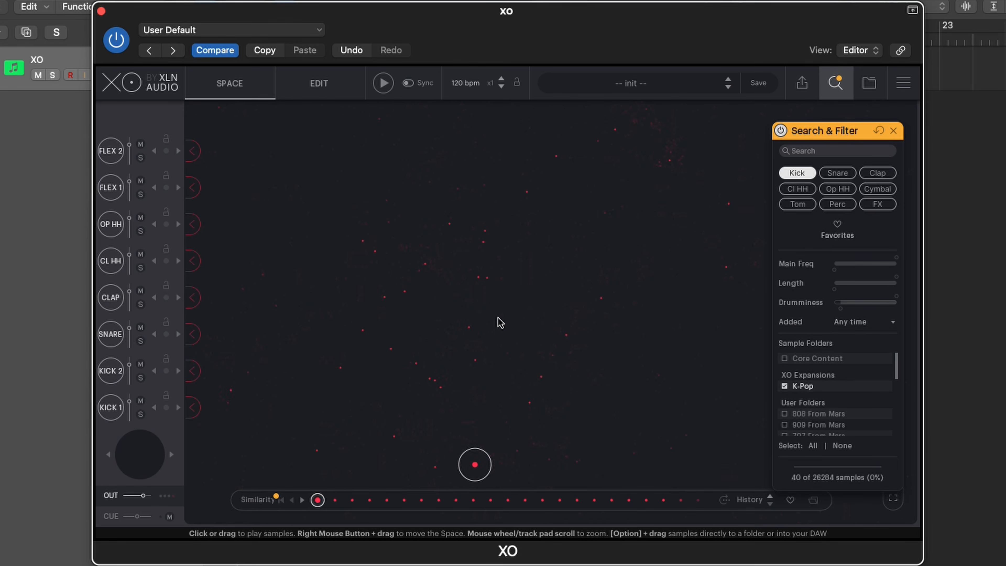
- Audition nearby K-Pop kicks on the map, then shortlist and favorite K-Pop_Kick_34.wav
left_click(371, 253)
left_click(365, 251)
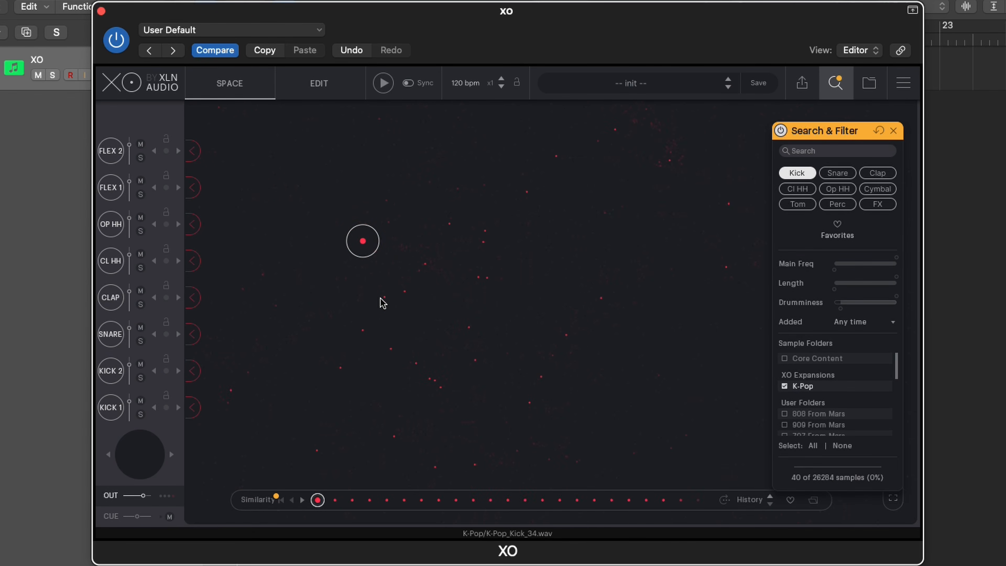
left_click(364, 241)
scroll(370, 239, "up", 6)
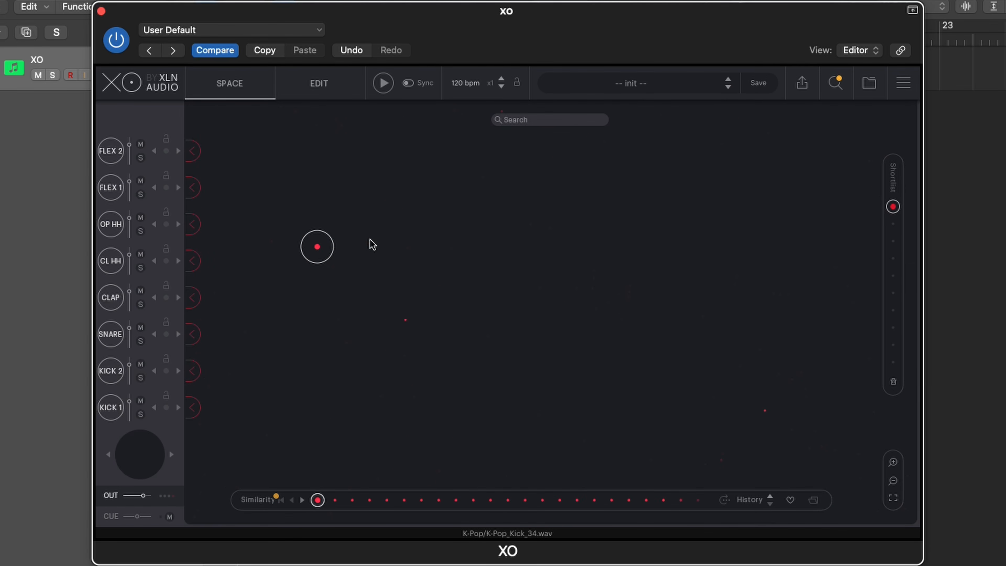
left_click(405, 320)
left_click(317, 246)
left_click(790, 500)
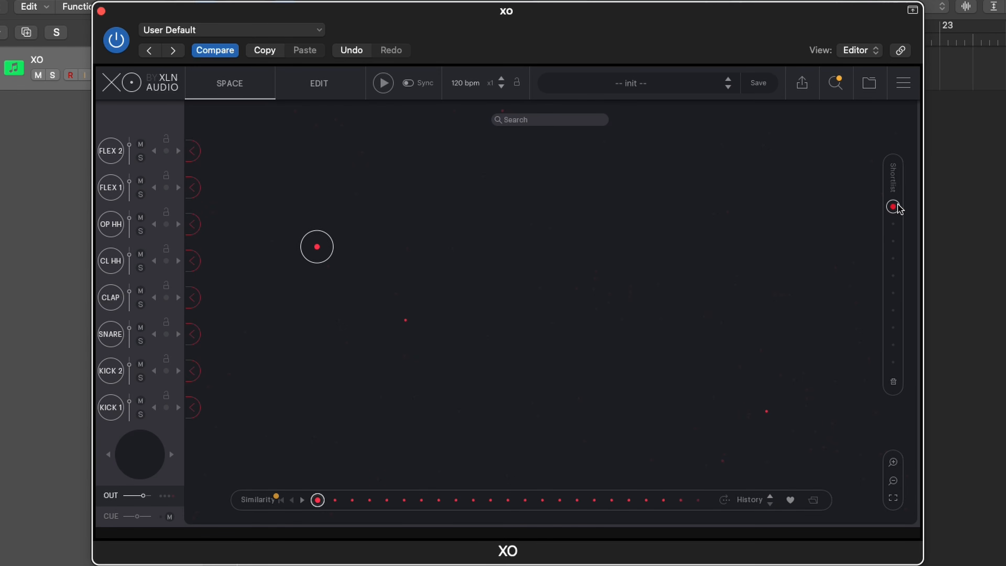
- Audition K-Pop_Kick_17.wav and K-Pop_Kick_02.wav on the map and add K-Pop_Kick_02.wav to the Shortlist
scroll(523, 339, "down", 3)
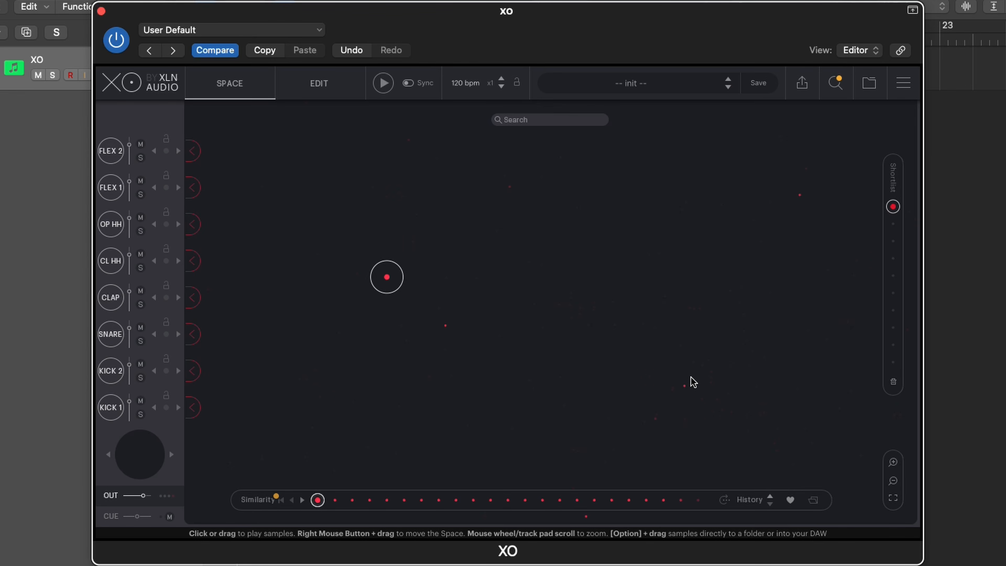
left_click(684, 385)
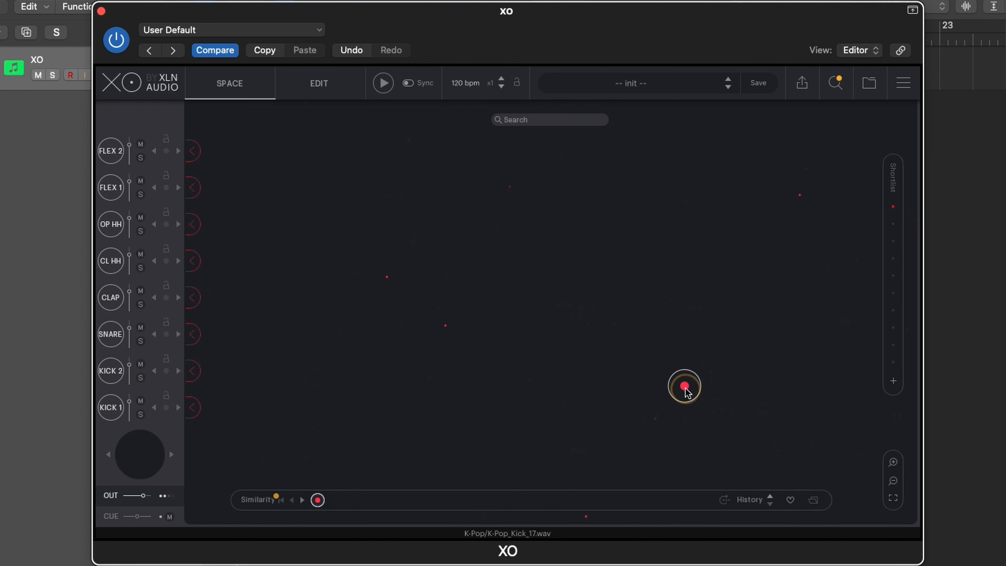
left_click(799, 195)
left_click(800, 195)
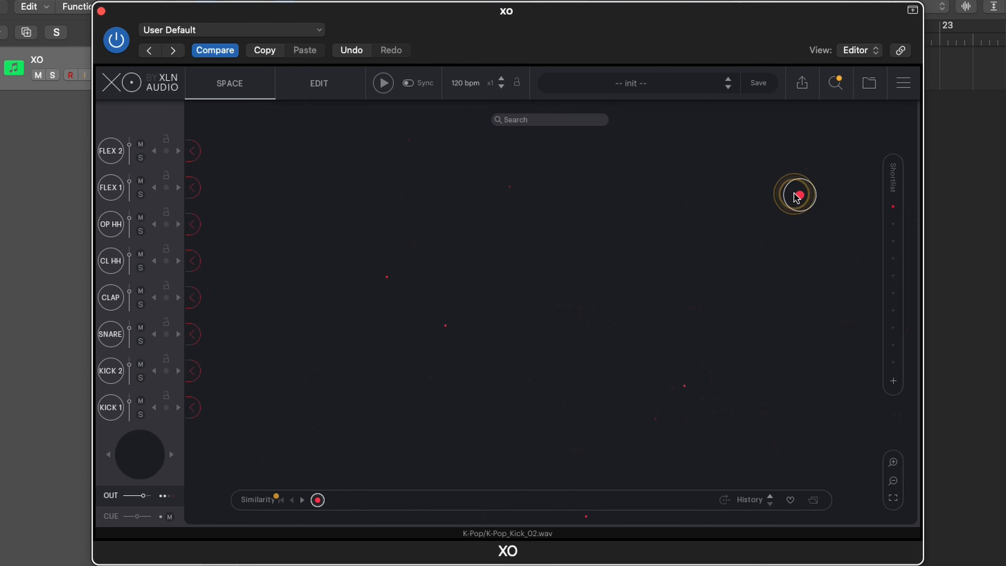
left_click(893, 381)
- Compare the two shortlisted kicks by playing them alternately, ending on K-Pop_Kick_34.wav
left_click(895, 207)
left_click(894, 224)
left_click(896, 207)
left_click(894, 224)
left_click(896, 204)
left_click(894, 223)
left_click(894, 208)
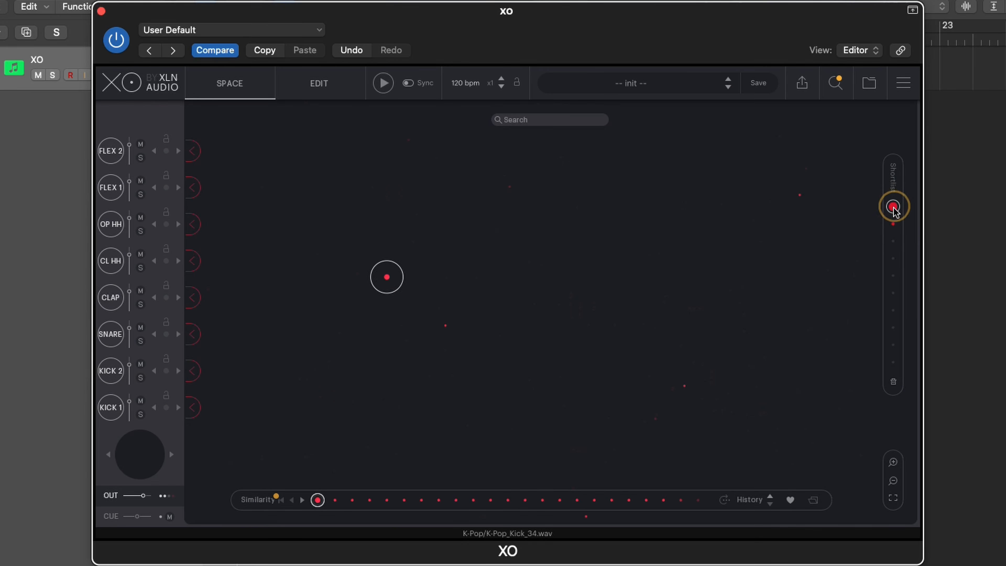
- Audition further K-Pop kicks around the map, including K-Pop_Kick_40.wav and K-Pop_Kick_04.wav
scroll(573, 291, "down", 3)
left_click_drag(620, 401, 570, 244)
left_click(464, 315)
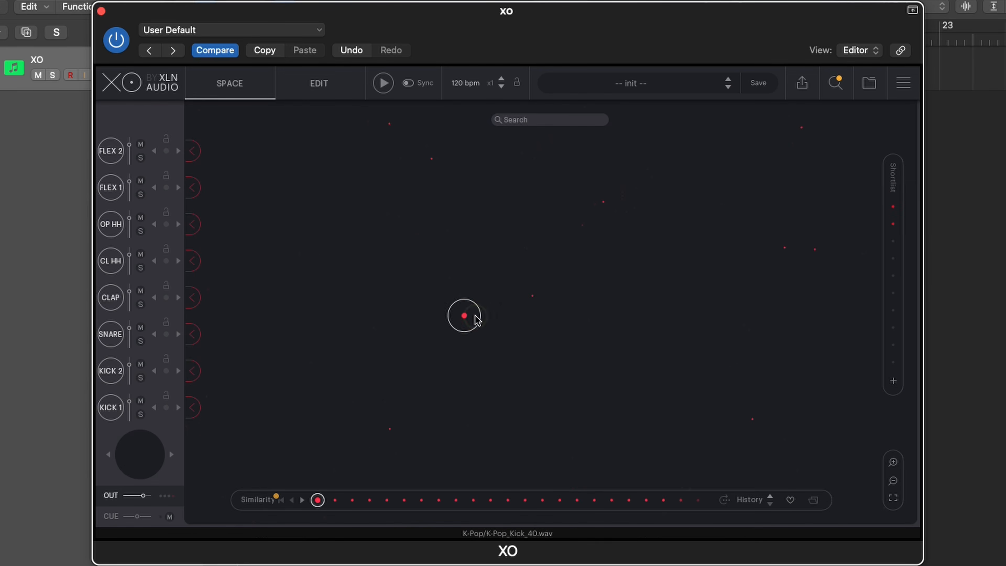
left_click(533, 296)
left_click(390, 429)
left_click(752, 418)
left_click(784, 247)
left_click(815, 250)
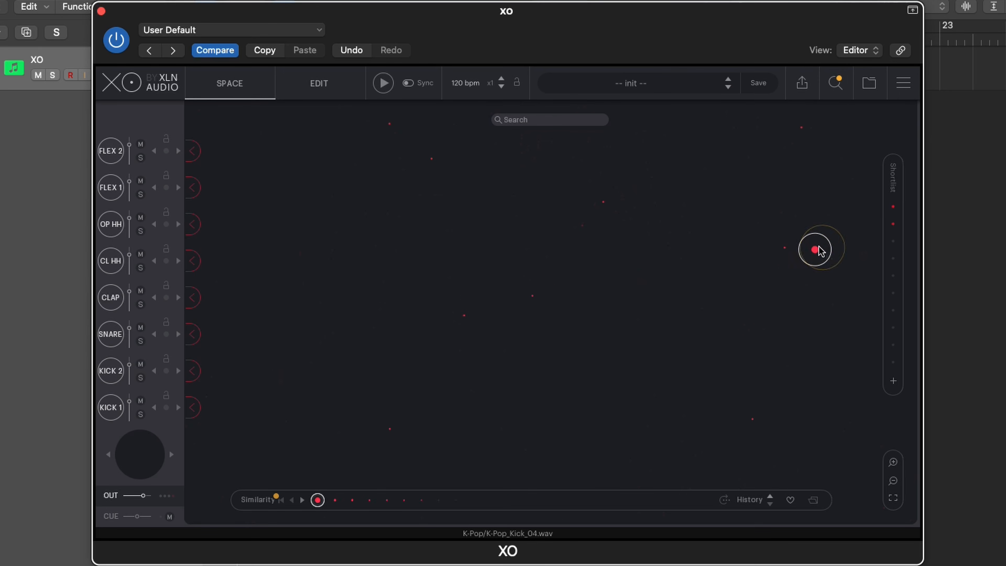
left_click(801, 127)
- Replay K-Pop_Kick_02.wav from the Shortlist and reselect the first shortlisted kick
left_click(893, 224)
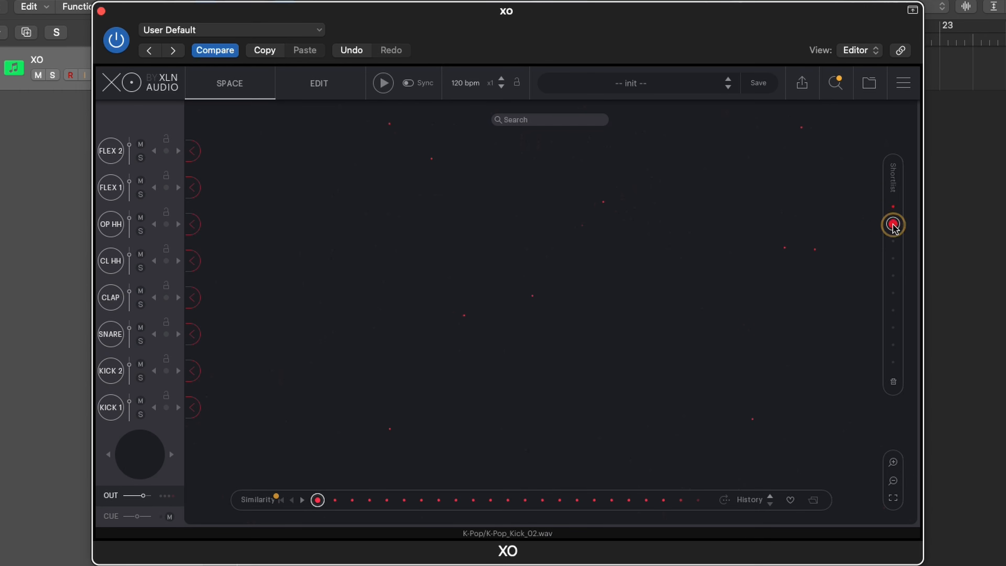
left_click(893, 206)
left_click(894, 209)
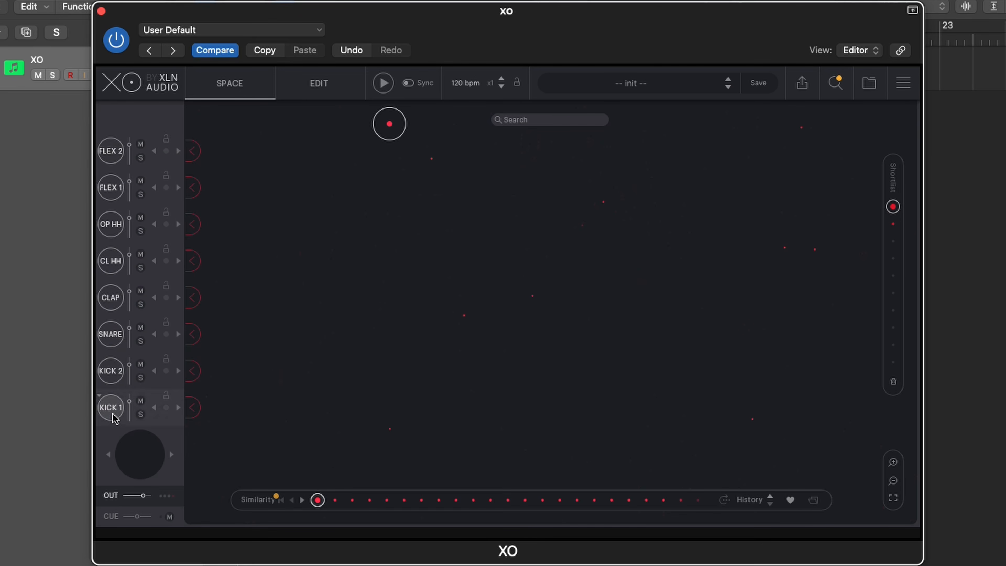
- Assign the selected shortlisted kick to the KICK 1 slot and play the slot several times
left_click(193, 408)
left_click(104, 409)
left_click(105, 410)
left_click(105, 409)
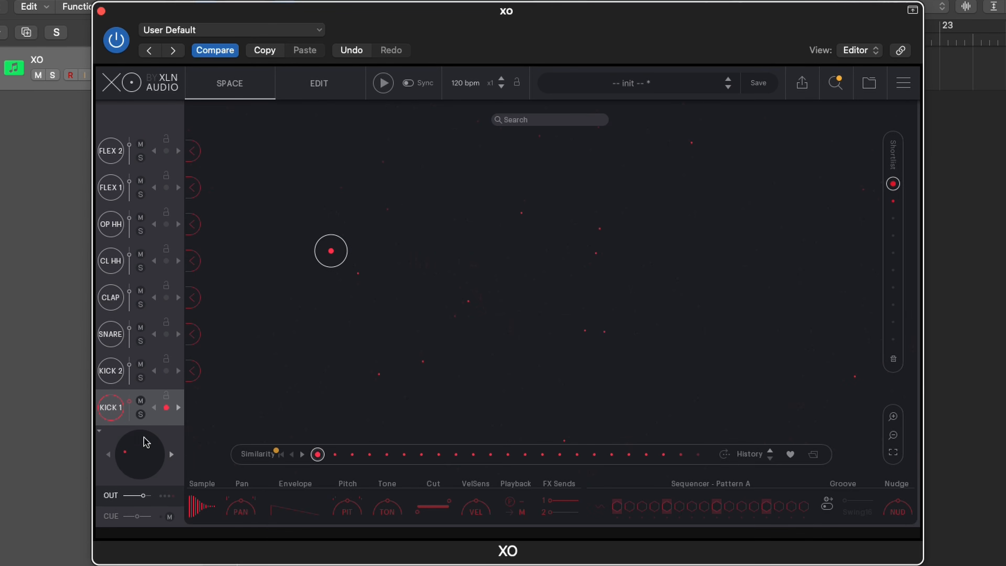
- Advance the KICK 1 slot through similar kick samples, moving several samples forward in the similarity list
left_click(178, 407)
left_click(178, 407)
left_click(178, 408)
left_click(178, 407)
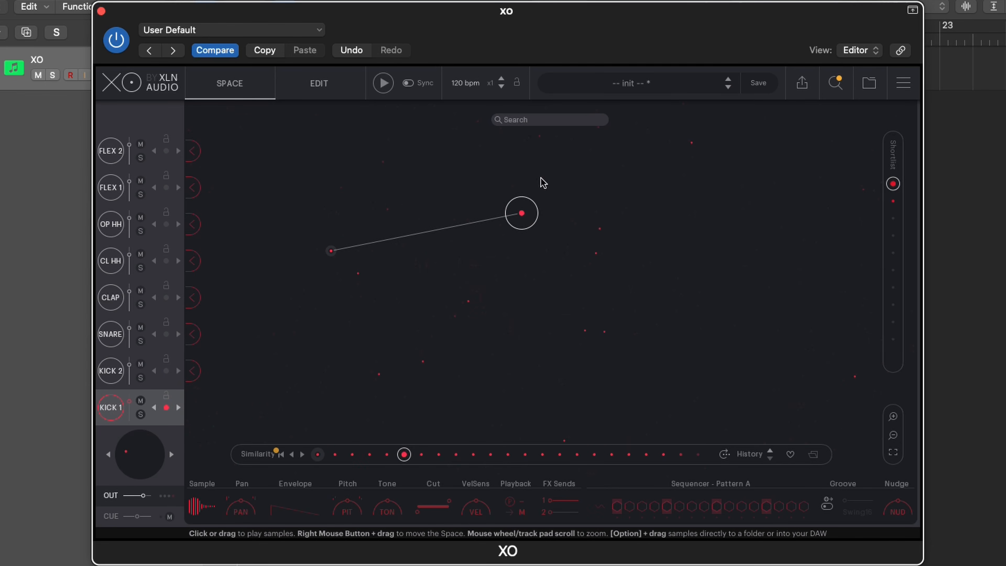
scroll(335, 316, "down", 2)
left_click_drag(333, 314, 447, 341)
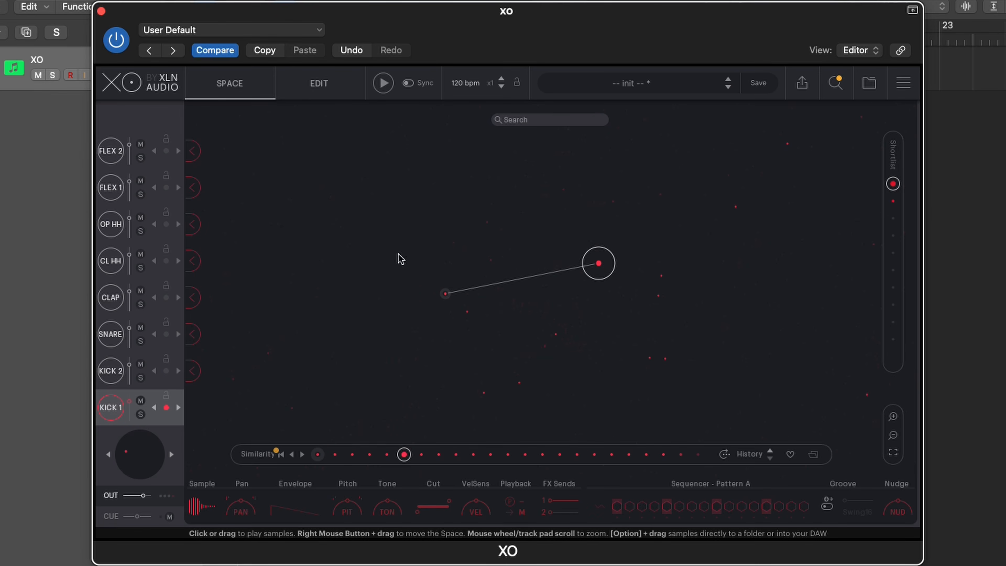
left_click(835, 83)
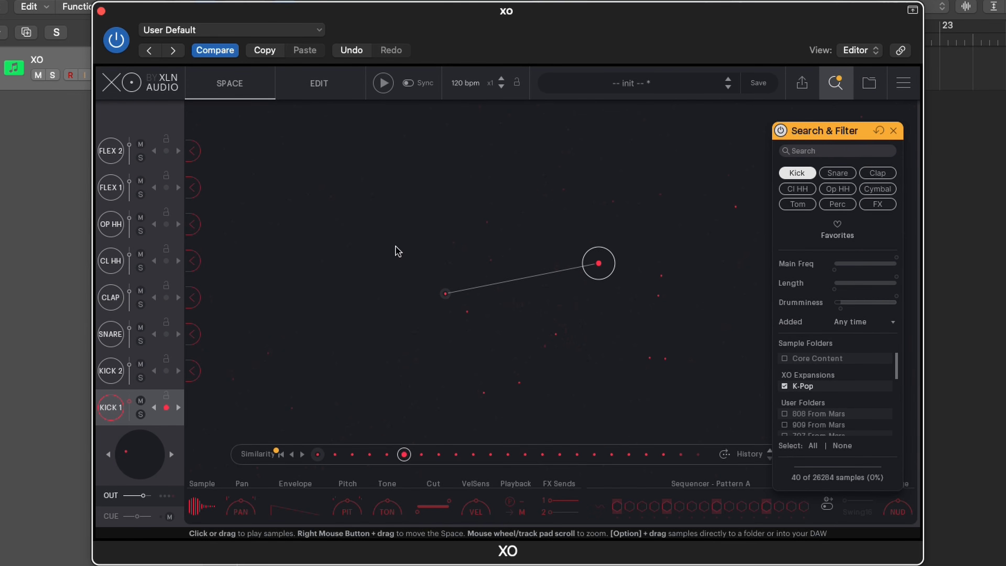
scroll(426, 294, "up", 3)
scroll(512, 319, "down", 3)
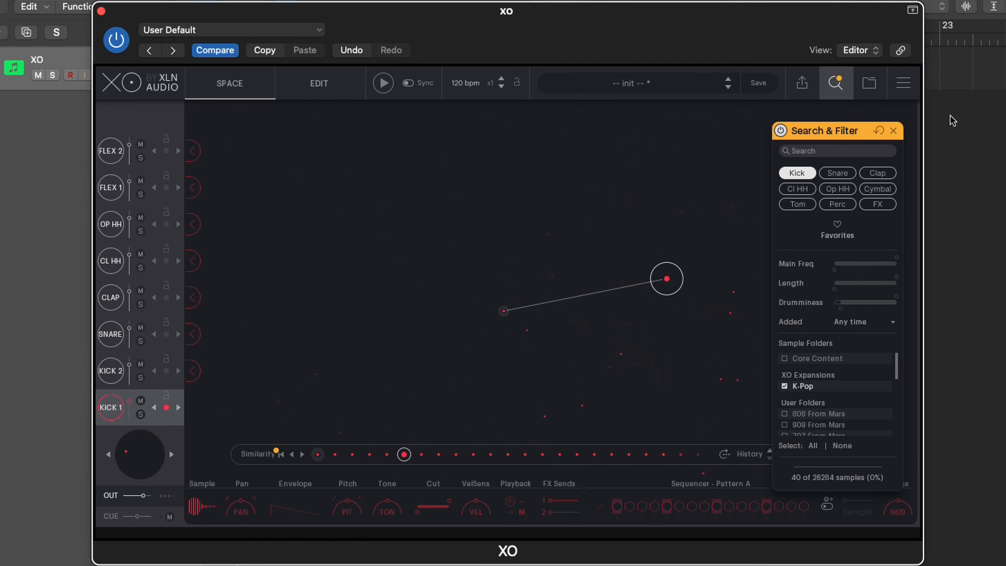
left_click(894, 132)
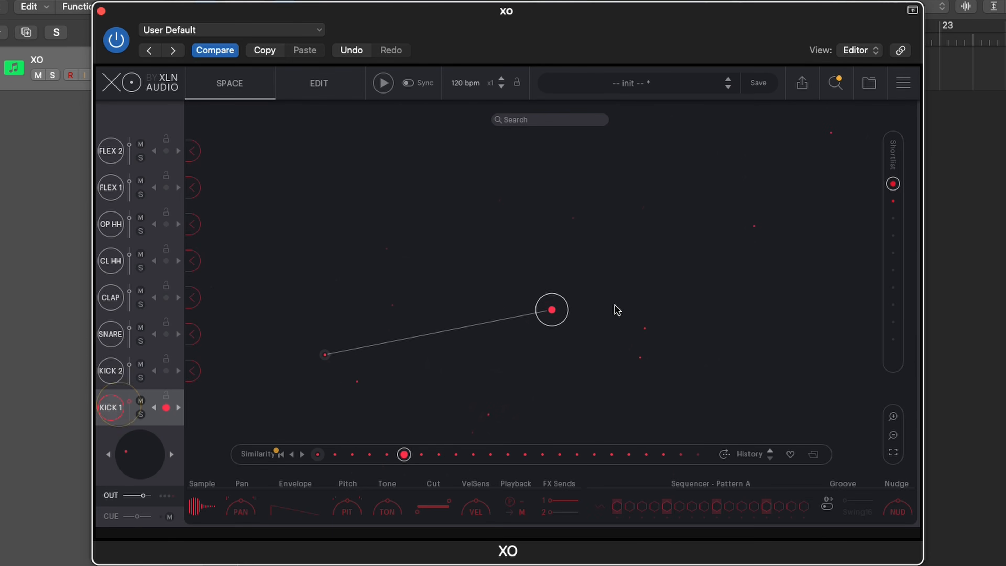
- Switch the Search & Filter category from Kick to Snare and show the K-Pop snares on the map
left_click(849, 75)
left_click(837, 173)
left_click(645, 271)
left_click_drag(650, 300, 269, 293)
left_click_drag(586, 323, 292, 333)
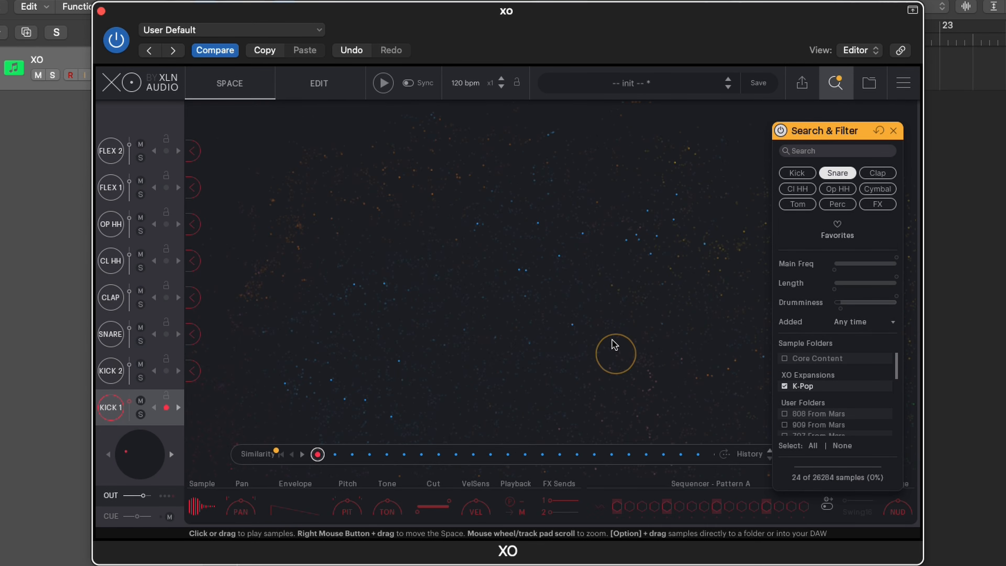
- Audition several K-Pop snares on the map and assign the chosen one to the SNARE slot
left_click(561, 255)
left_click(583, 243)
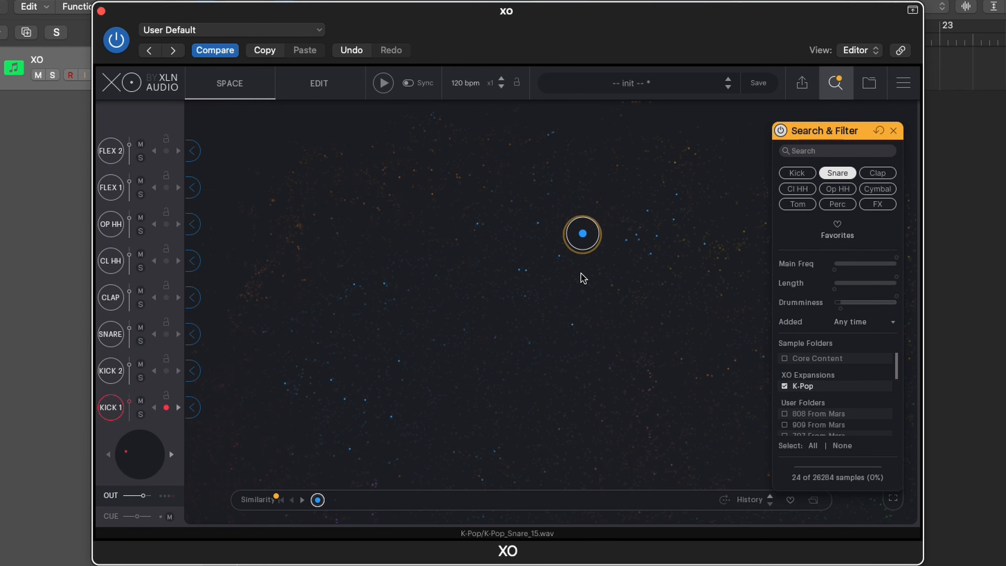
left_click(572, 320)
left_click(627, 242)
left_click(657, 236)
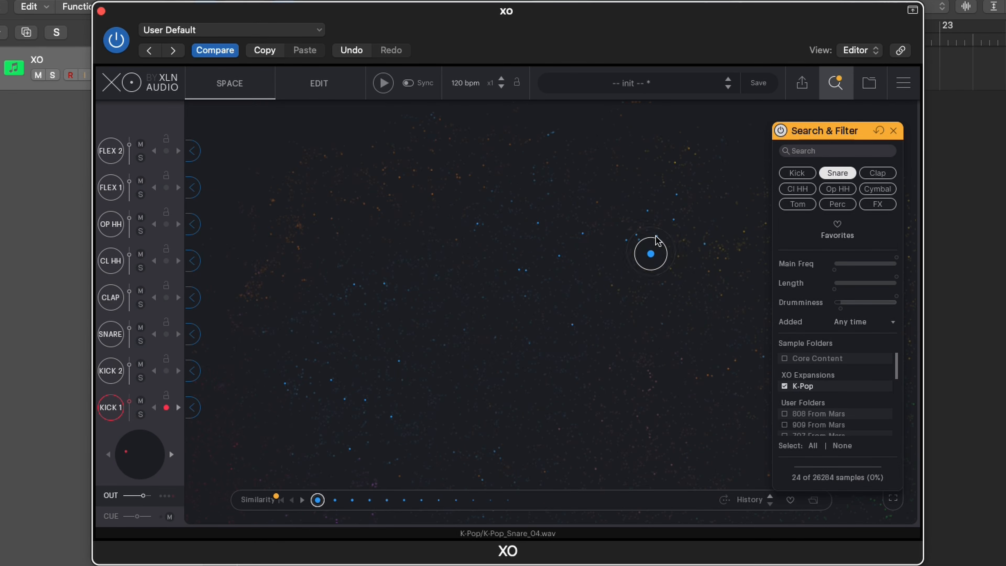
left_click_drag(657, 234, 192, 333)
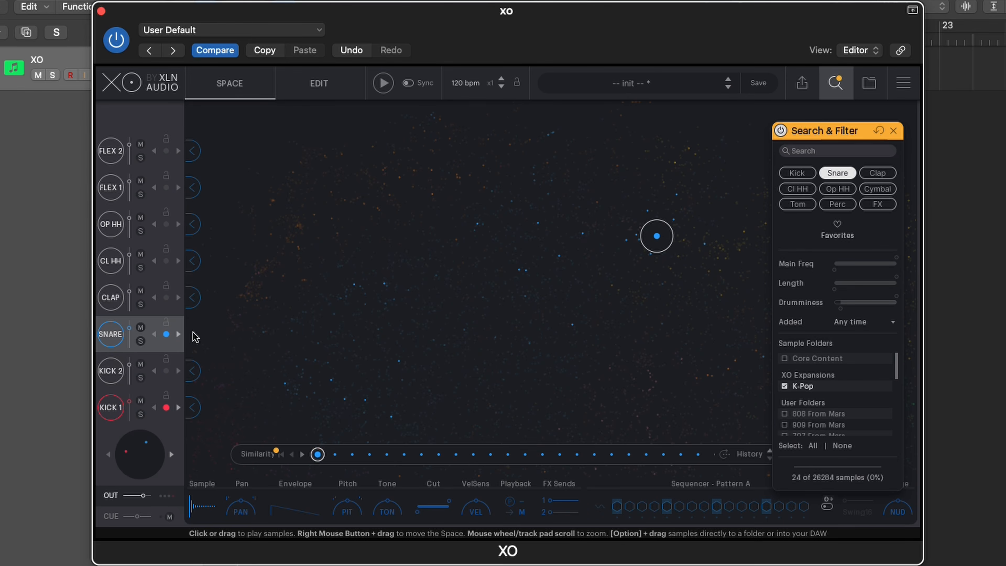
- Clear the Snare category filter, audition K-Pop bass and kick samples, and assign K-Pop_Kick_41.wav to the KICK 2 slot
left_click(832, 175)
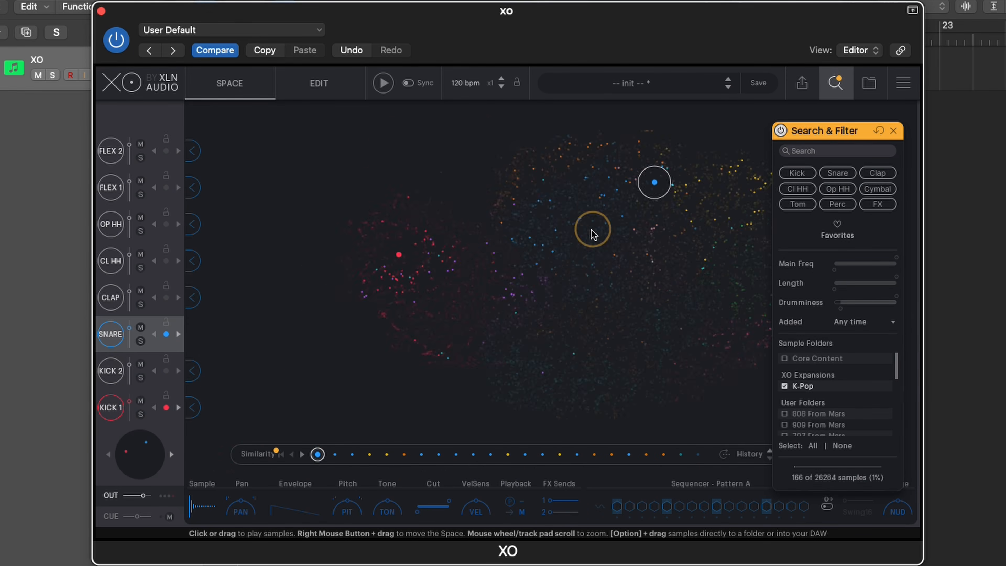
left_click(426, 253)
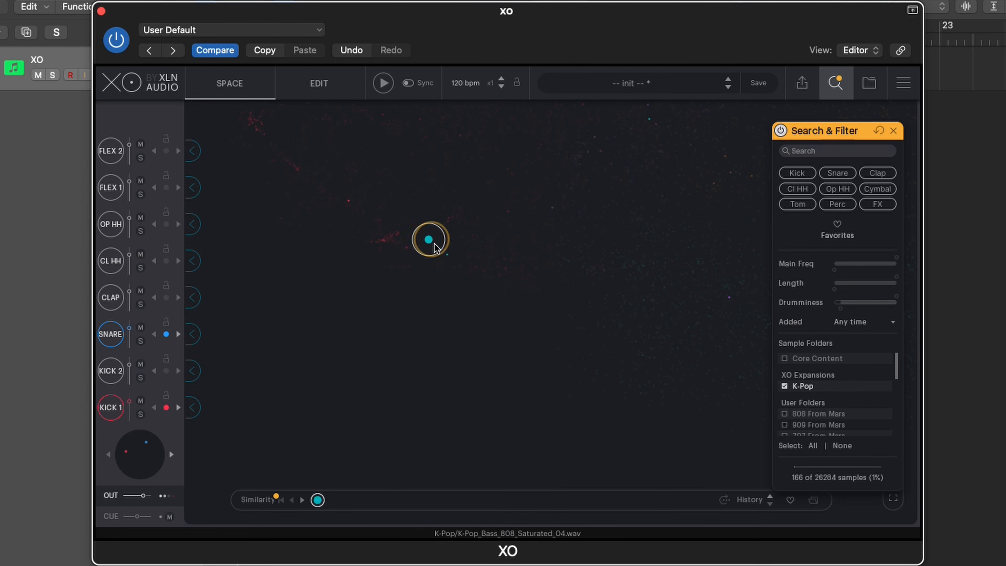
left_click(445, 253)
left_click(565, 256)
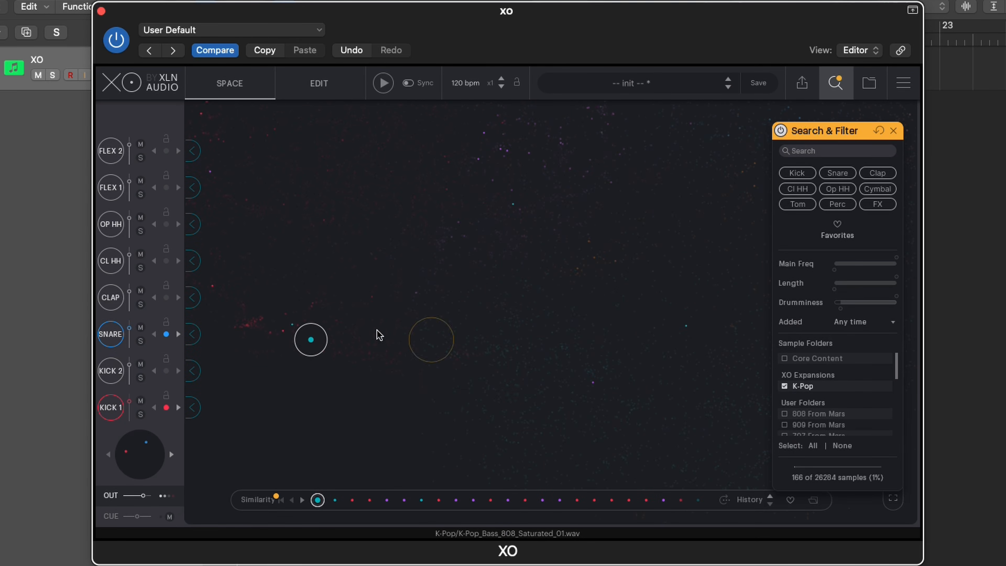
left_click(283, 331)
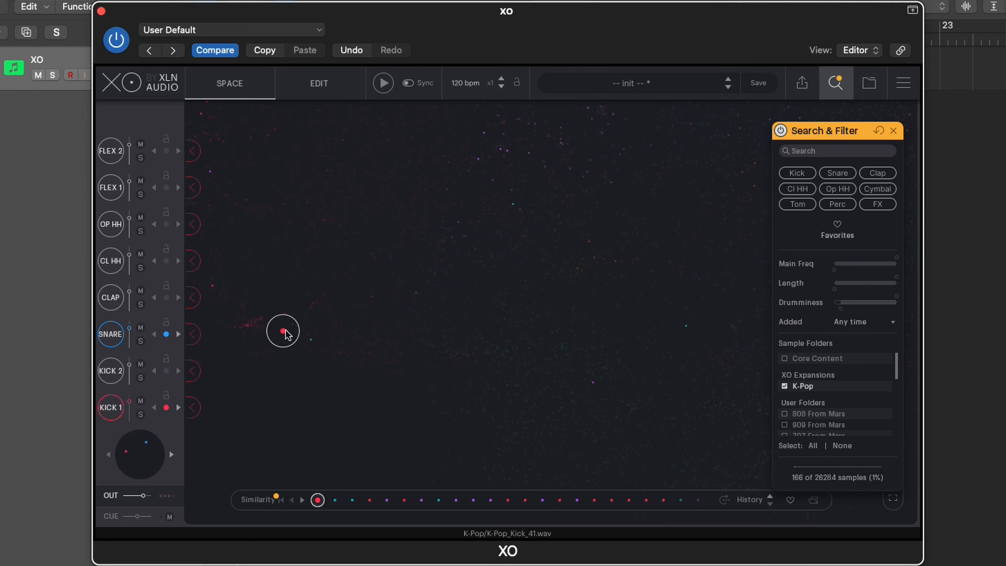
left_click(190, 372)
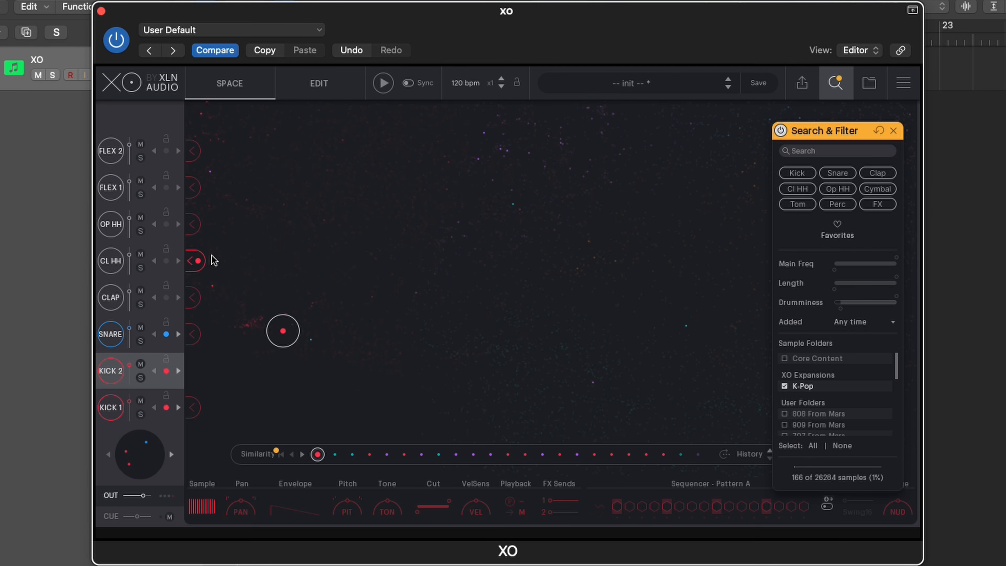
- Audition a sweep of unassigned K-Pop samples across the map, including K-Pop_Bass_808_Saturated_03.wav
scroll(474, 250, "down", 3)
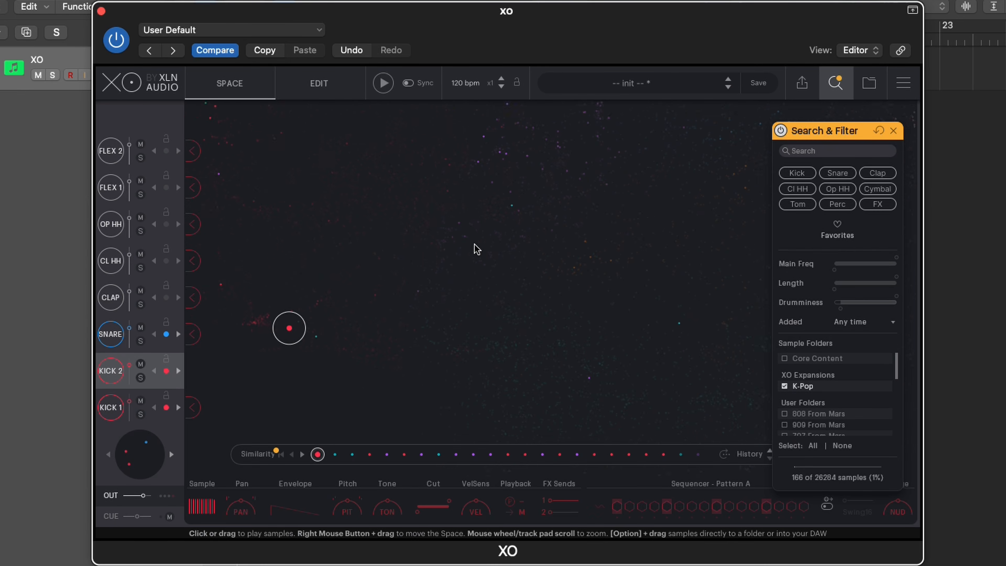
left_click(504, 214)
left_click_drag(586, 222, 374, 316)
scroll(506, 236, "down", 3)
left_click_drag(506, 236, 410, 356)
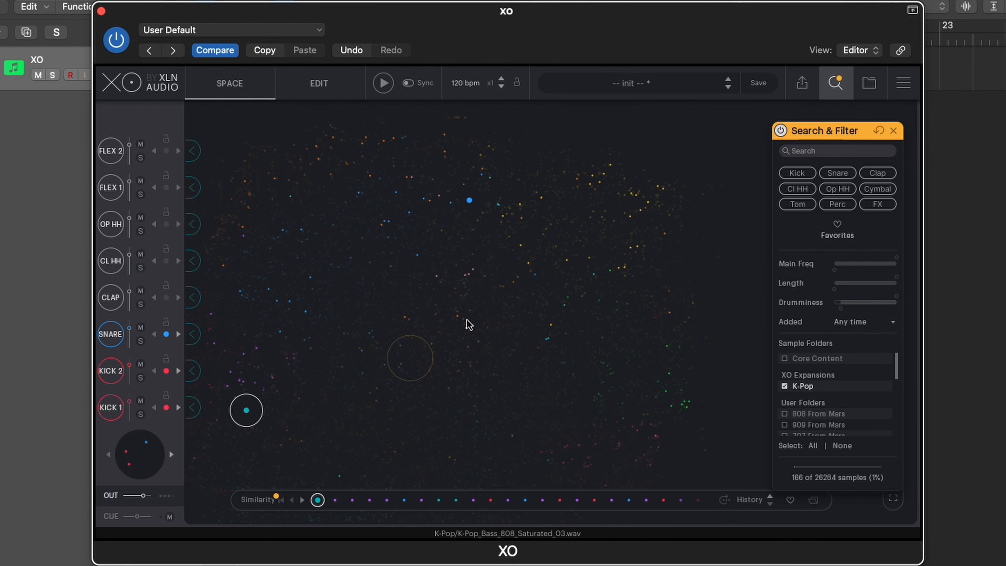
scroll(444, 307, "up", 5)
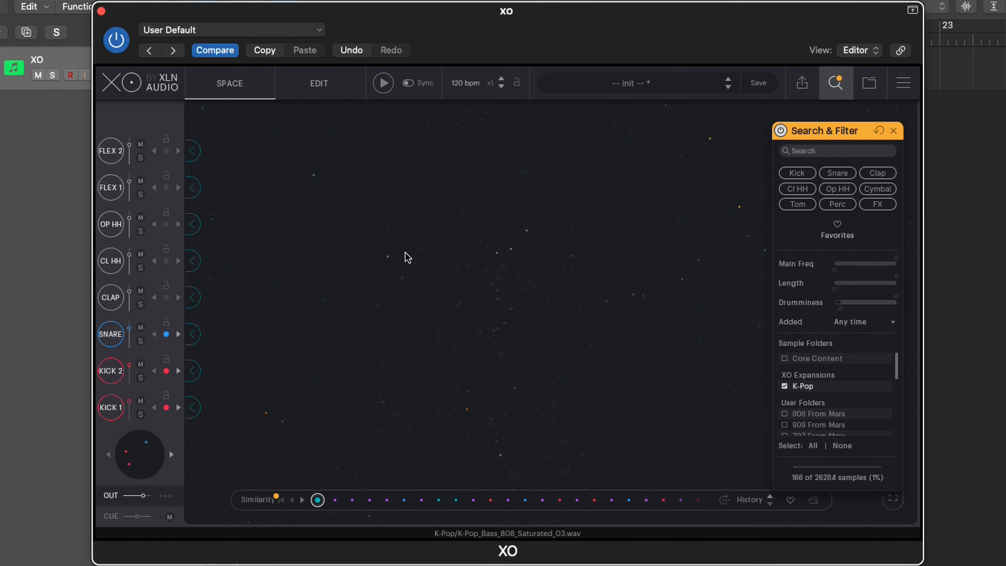
- Audition the K-Pop claps in the middle of the map, including K-Pop_Clap_02.wav and K-Pop_Clap_07.wav
left_click(388, 258)
left_click(496, 252)
left_click(511, 249)
left_click(528, 232)
left_click(505, 323)
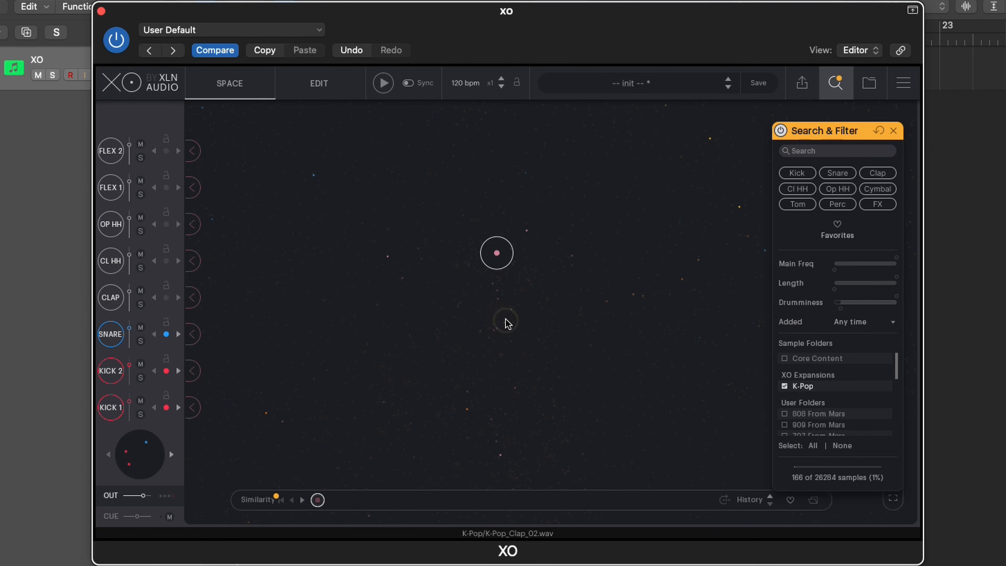
left_click(480, 402)
left_click(500, 454)
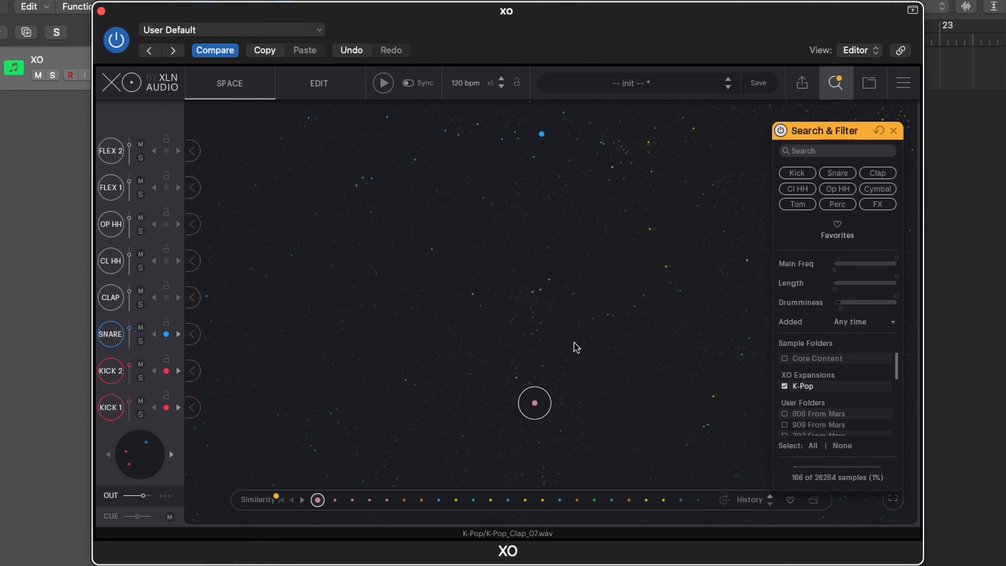
- Filter the K-Pop samples to the Clap category and audition a few of the filtered claps
left_click(878, 172)
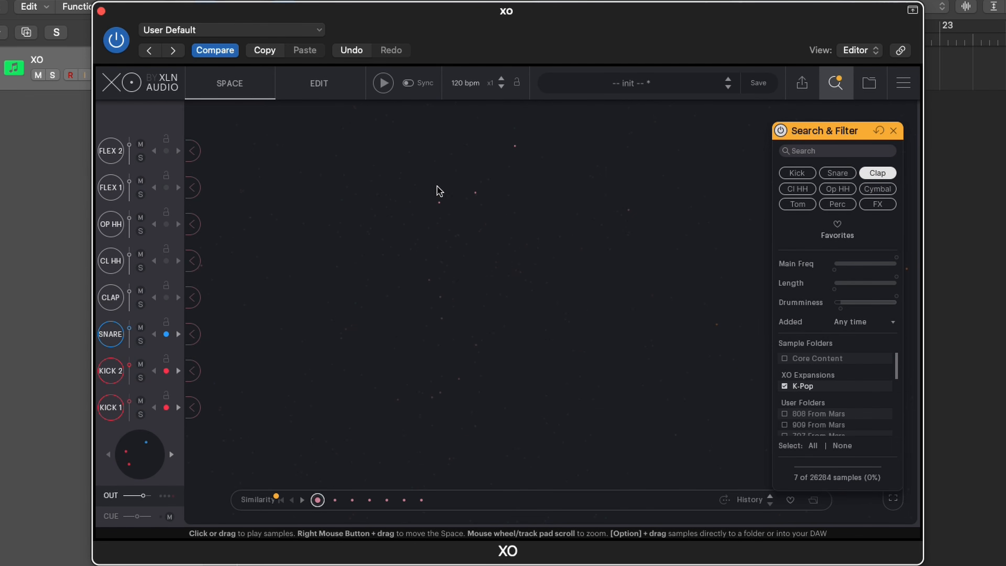
left_click(439, 201)
left_click(475, 208)
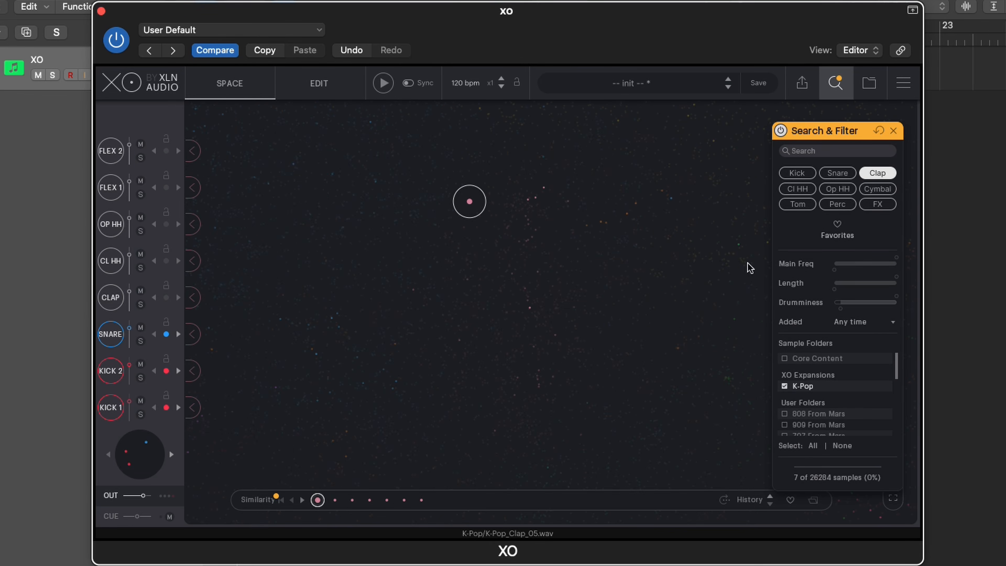
- Include all sample folders in the Clap filter and audition claps near the upper edge of the cluster, including XF_clapL012.wav
left_click(787, 386)
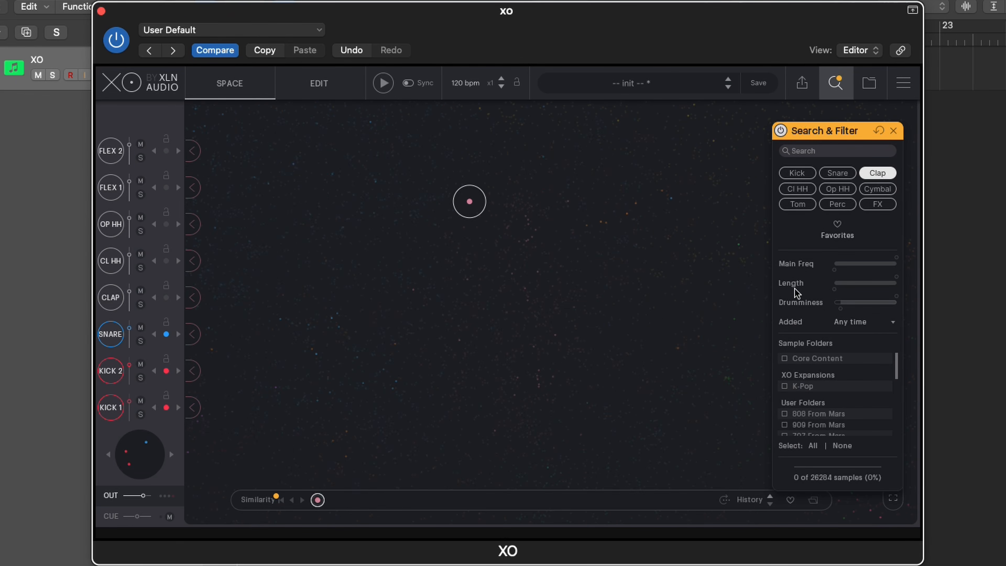
left_click(813, 446)
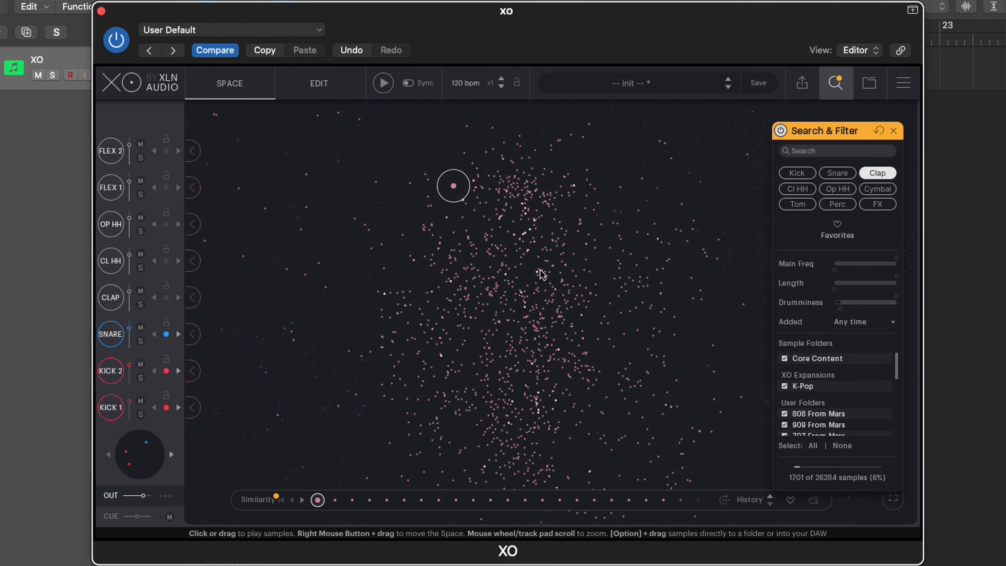
left_click(528, 176)
left_click(551, 174)
left_click(575, 169)
left_click(567, 175)
left_click(552, 174)
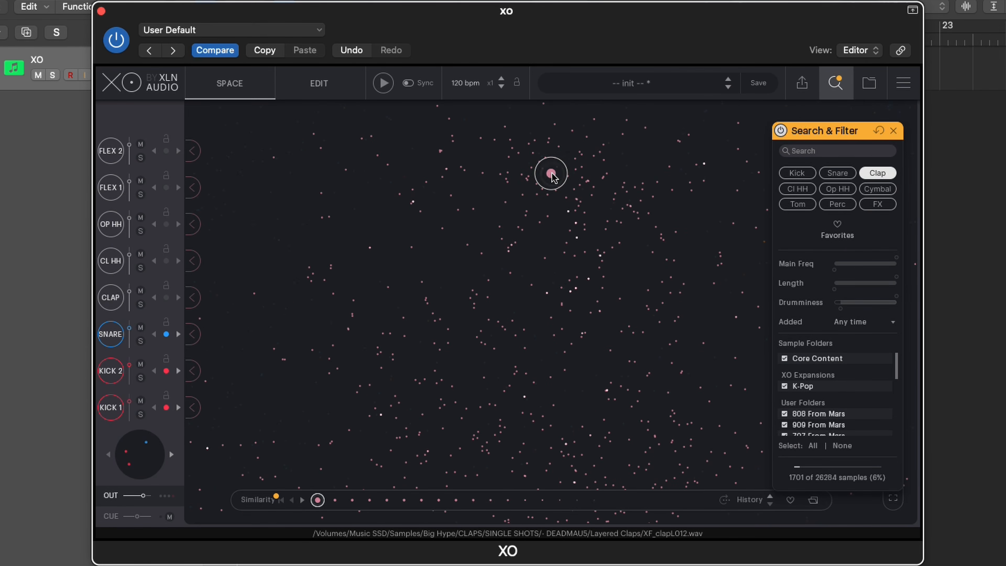
- Compare more claps around XF_clapL012.wav and assign Clap Drast 2.wav to the CLAP slot
left_click(585, 159)
left_click(601, 160)
left_click(581, 155)
left_click(552, 169)
left_click(552, 173)
left_click(555, 161)
left_click(555, 165)
left_click(551, 171)
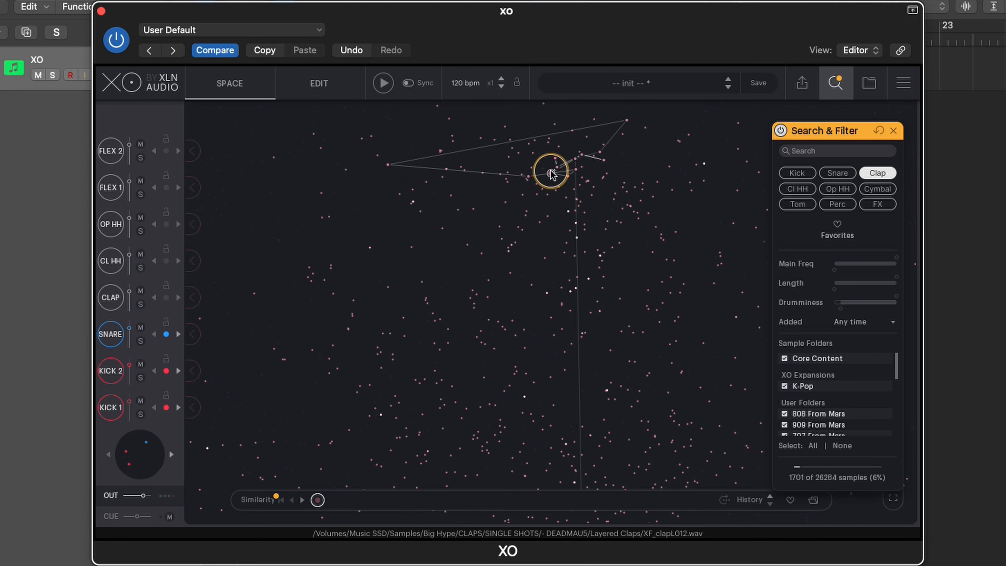
left_click(552, 173)
left_click_drag(551, 174, 593, 187)
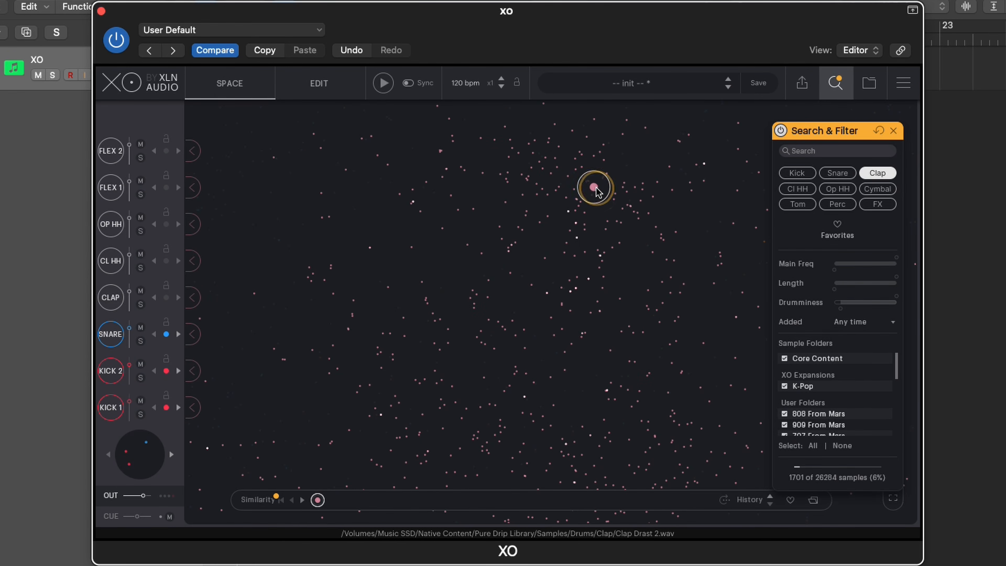
left_click(193, 297)
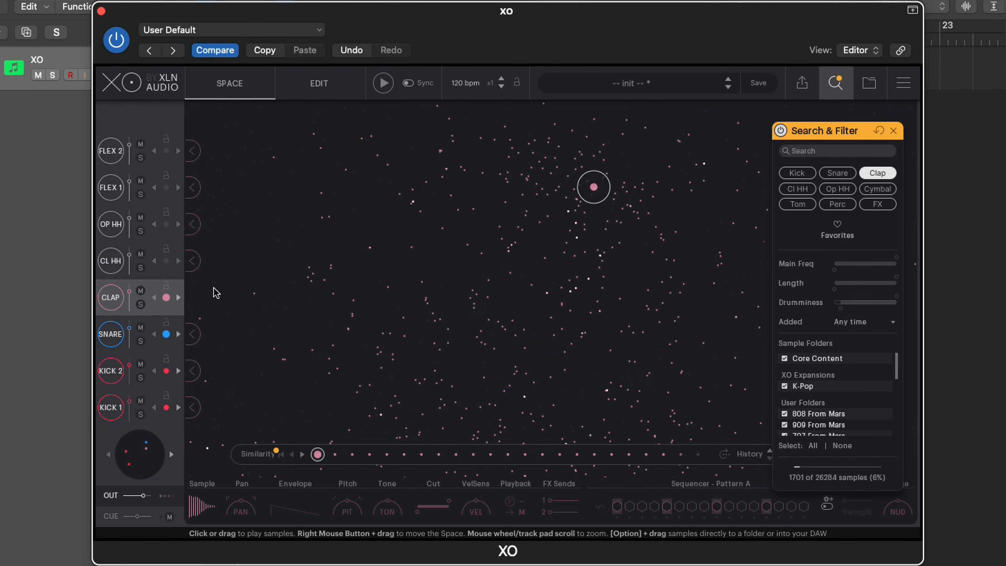
- Switch the category filter from Clap to Cl HH and limit the sample folders to K-Pop
scroll(609, 269, "down", 5)
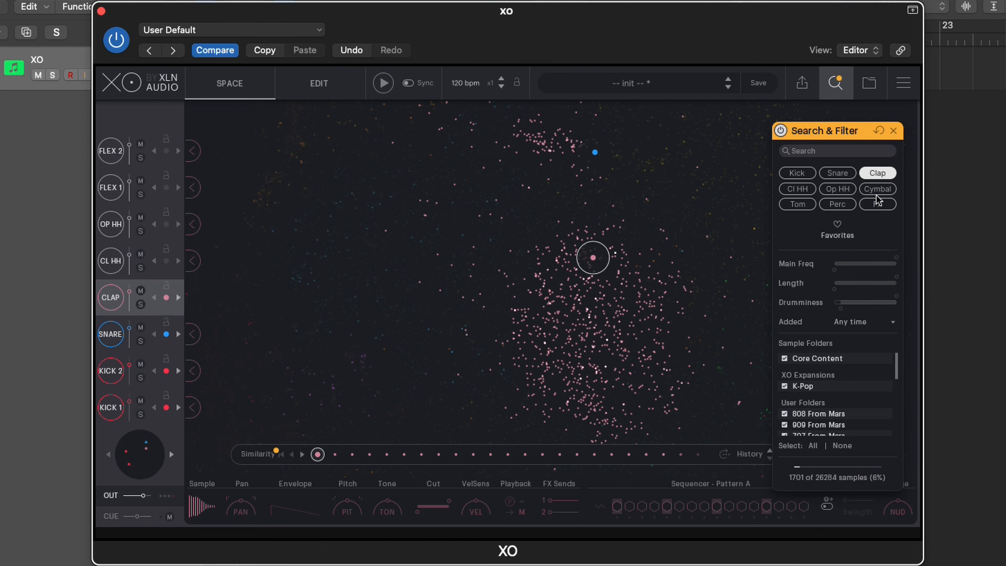
left_click(877, 173)
left_click(786, 194)
left_click_drag(691, 196, 721, 258)
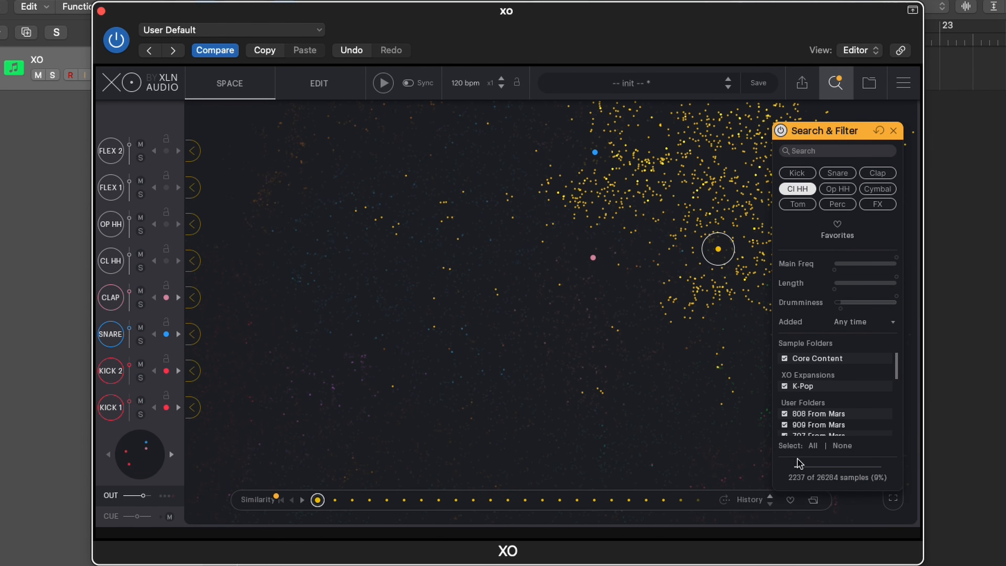
left_click(841, 446)
left_click(784, 386)
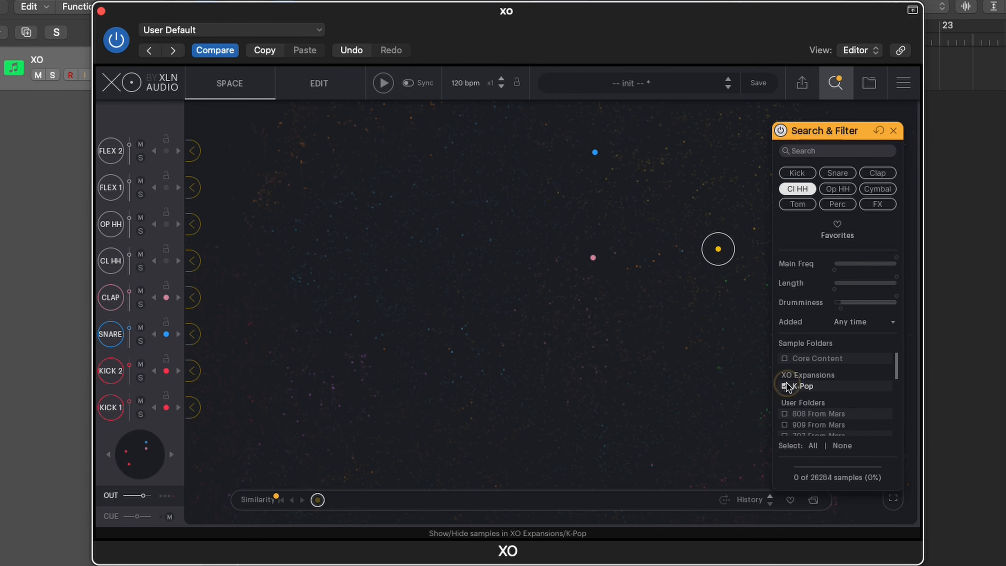
- Audition the K-Pop closed hi-hats and assign K-Pop_Cl_Hihat_23.wav to the CL HH slot
scroll(645, 234, "up", 5)
left_click_drag(639, 235, 278, 348)
left_click_drag(619, 219, 664, 182)
left_click(509, 137)
left_click(668, 185)
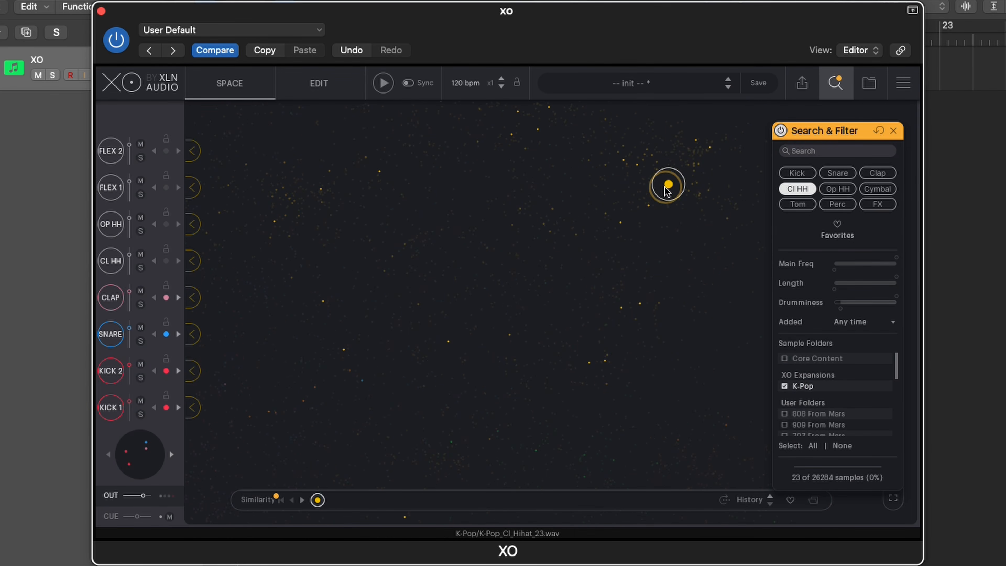
left_click(192, 262)
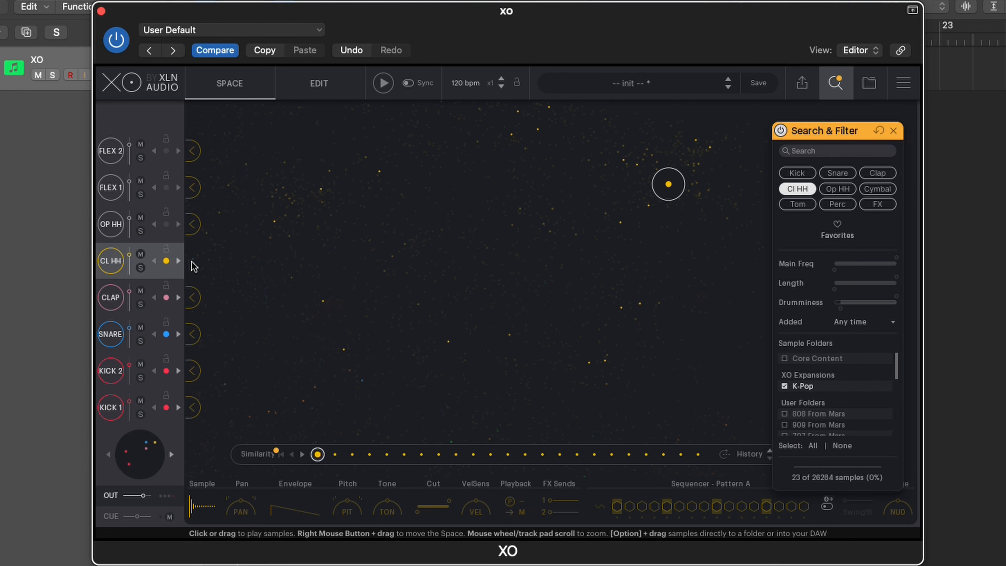
- Switch the category filter to Op HH, audition the K-Pop open hi-hats, and assign one to the OP HH slot
left_click(804, 189)
left_click(837, 189)
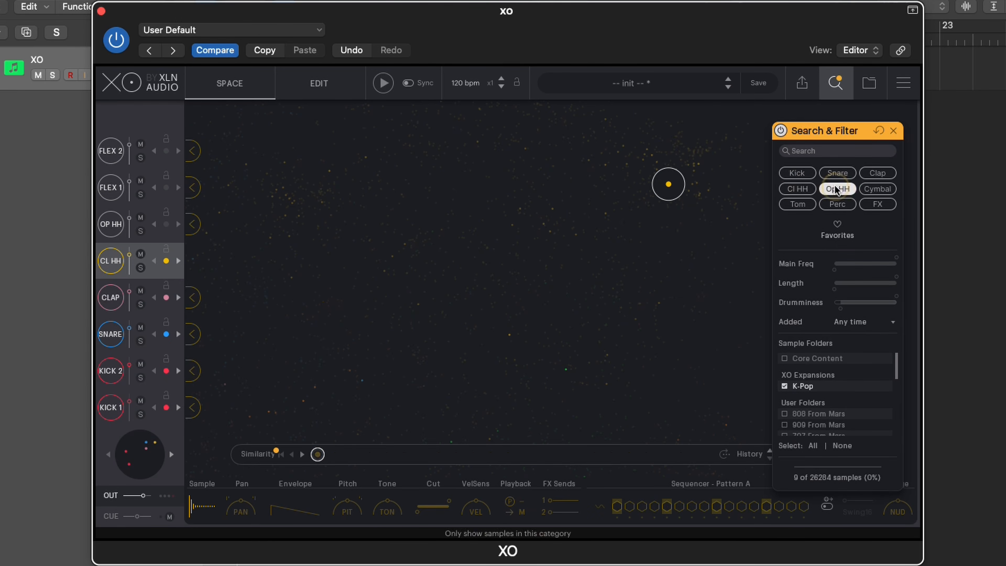
scroll(567, 194, "down", 3)
scroll(566, 193, "down", 3)
left_click_drag(512, 250, 624, 362)
left_click(193, 224)
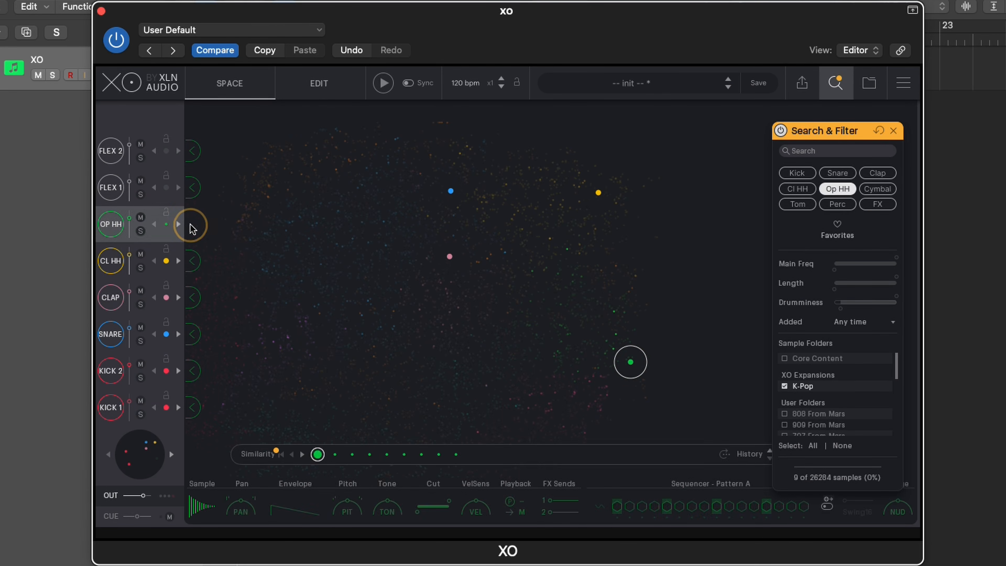
- Switch the category filter from Op HH to Perc and assign K-Pop_Cowbell.wav to the FLEX 2 slot
left_click(837, 189)
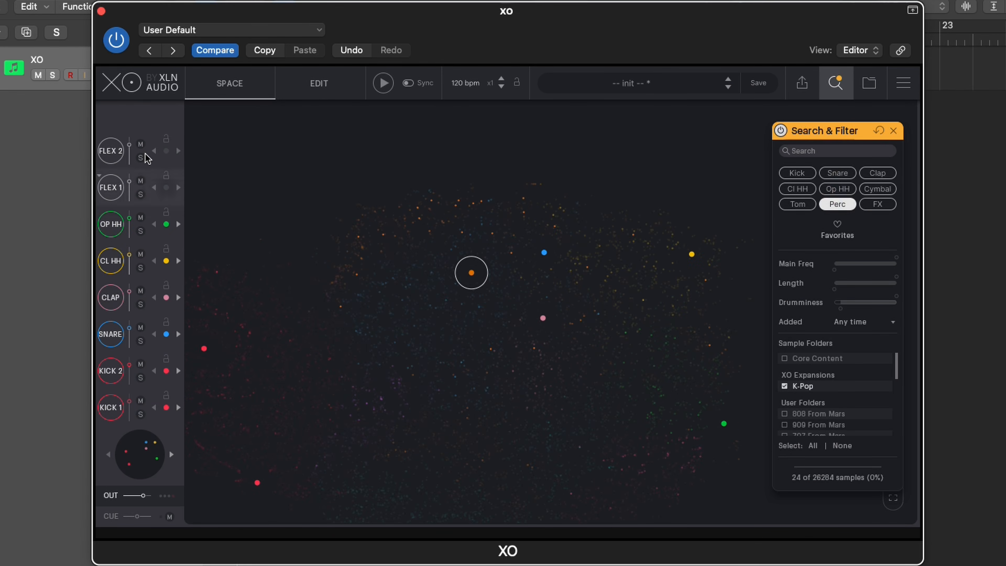
left_click(382, 235)
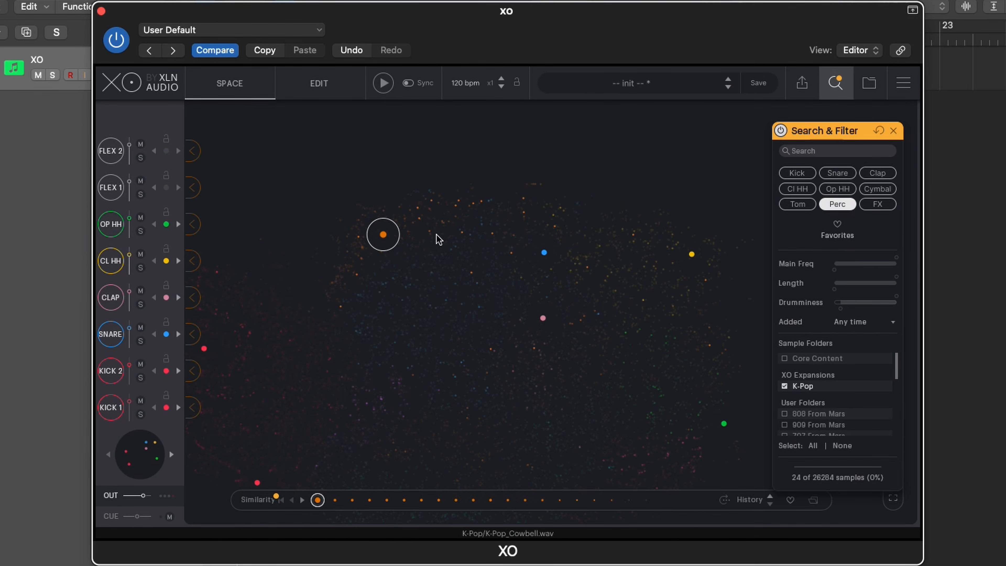
left_click(192, 151)
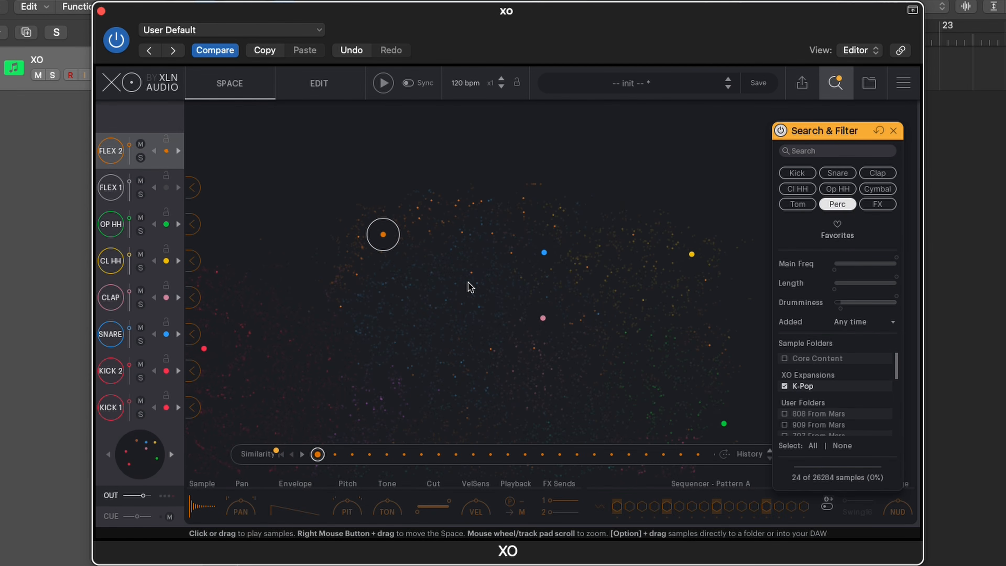
- Audition the K-Pop percussion samples along the upper part of the map, including K-Pop_Click_08.wav
left_click(357, 237)
left_click(356, 274)
left_click(341, 306)
scroll(395, 282, "up", 6)
scroll(471, 217, "down", 2)
left_click_drag(470, 216, 406, 298)
left_click(440, 210)
left_click(440, 192)
left_click(440, 160)
left_click(506, 146)
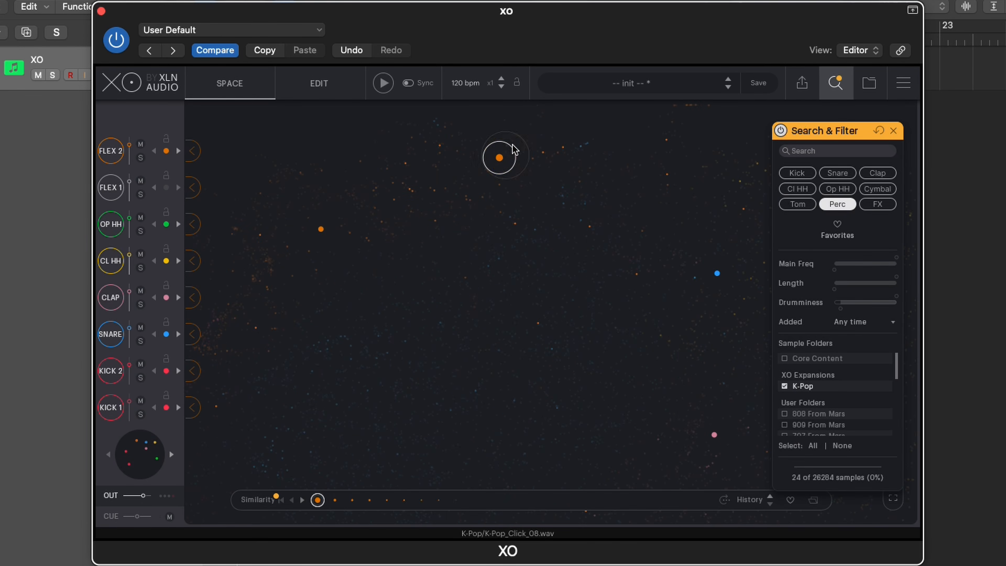
- Compare neighbouring K-Pop percussion samples and assign K-Pop_Tip_05.wav to the FLEX 1 slot
left_click(510, 150)
left_click(442, 147)
left_click(506, 144)
left_click(540, 159)
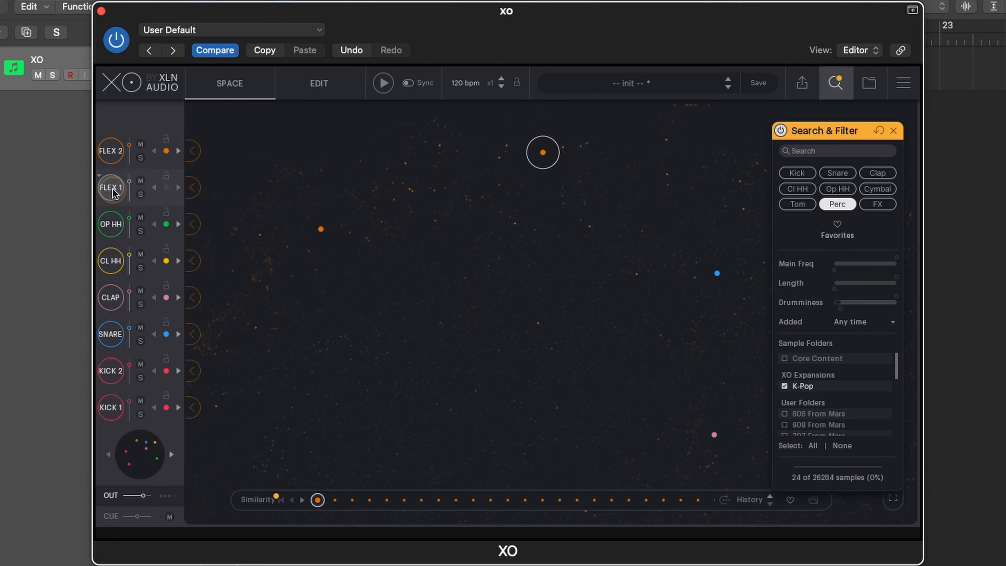
left_click(501, 156)
left_click(505, 145)
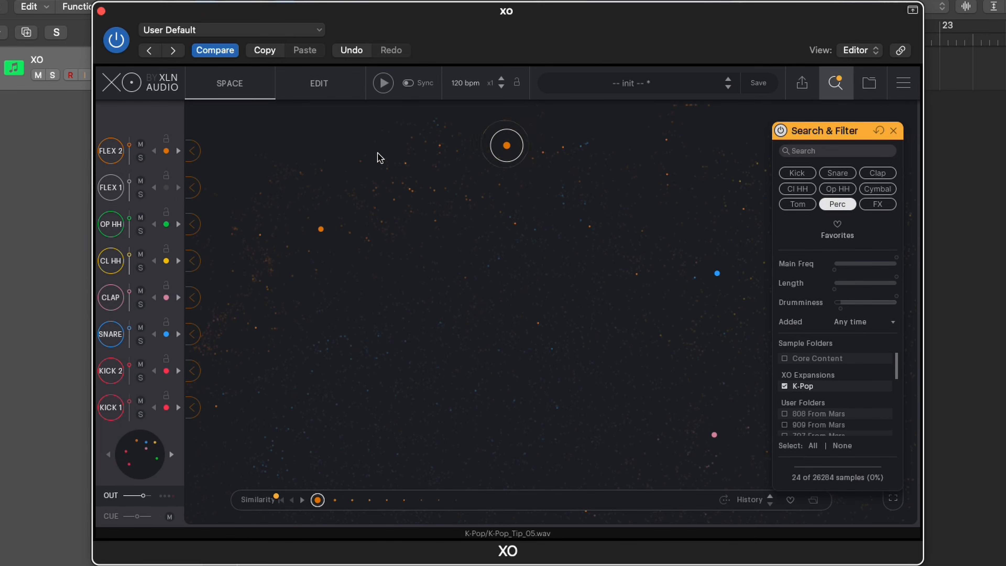
left_click(191, 186)
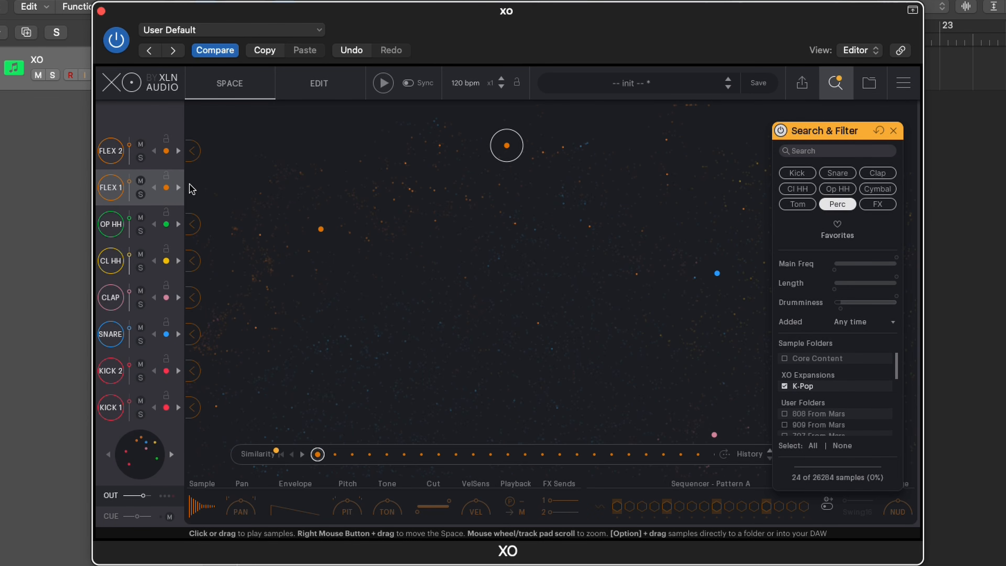
- Audition K-Pop percussion samples for the FLEX 2 slot and assign a different one to it
left_click(111, 152)
left_click(640, 272)
left_click(635, 246)
left_click(669, 229)
left_click(194, 149)
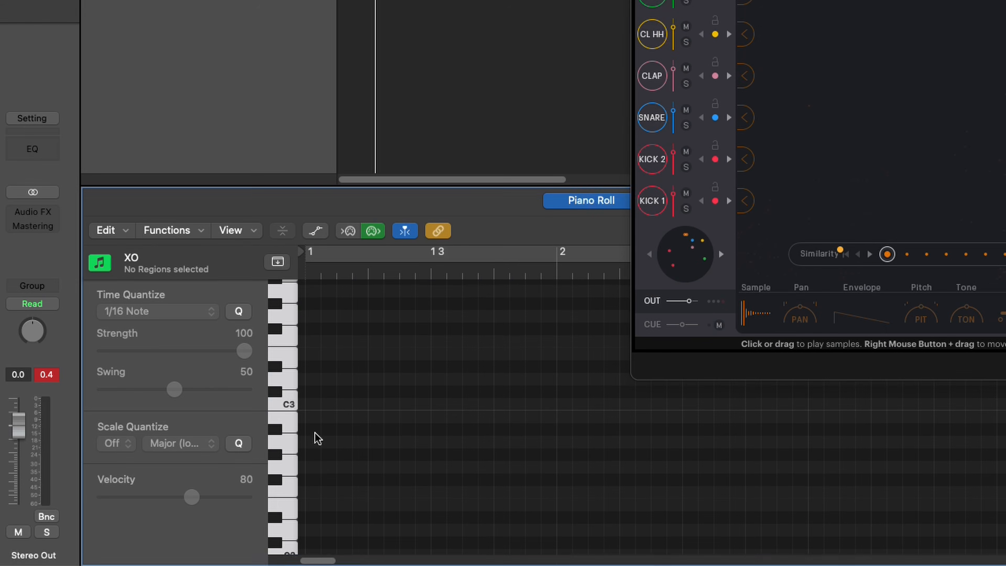
- Audition the eight kit slots from Logic's Piano Roll keyboard by playing the keys from C1 up to G1
left_click(324, 429)
scroll(317, 411, "down", 3)
scroll(320, 416, "down", 5)
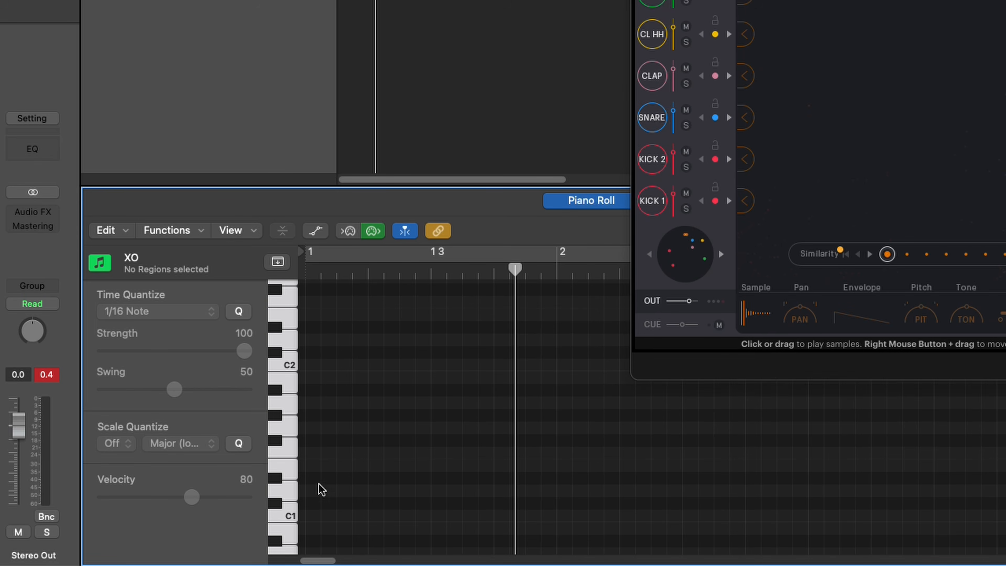
scroll(317, 483, "down", 2)
left_click(290, 451)
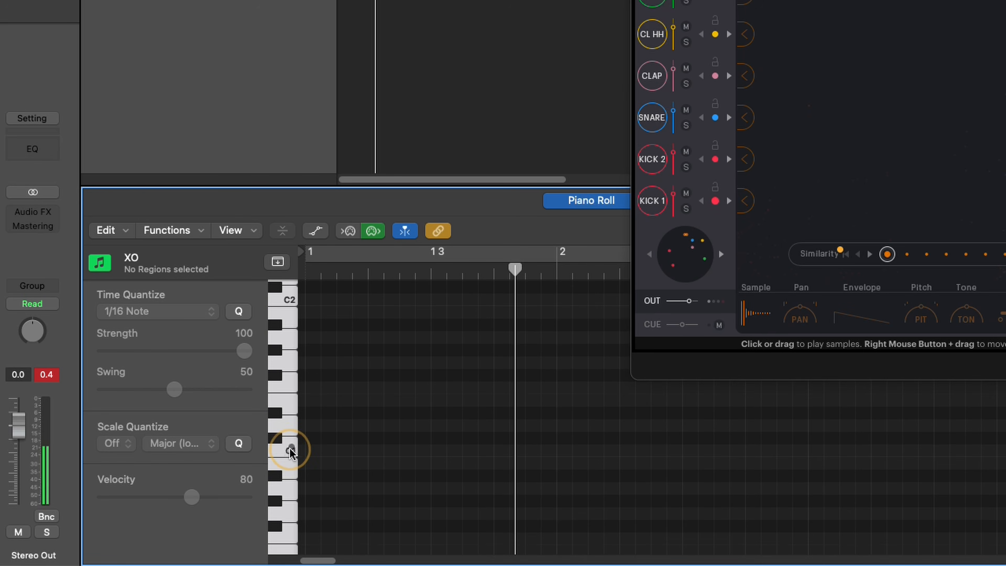
left_click(273, 441)
left_click(292, 423)
left_click(295, 403)
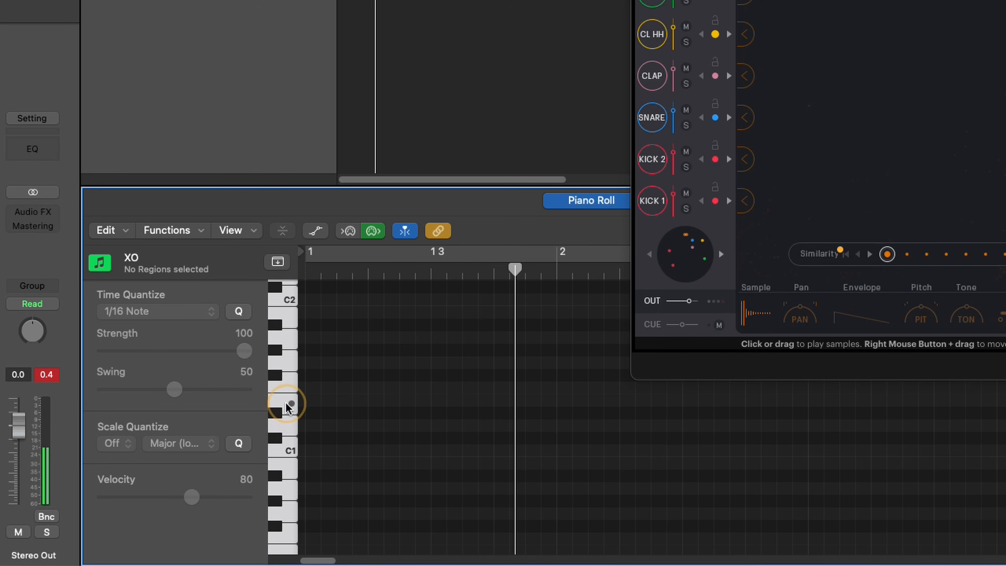
left_click(289, 383)
left_click(276, 376)
left_click(288, 365)
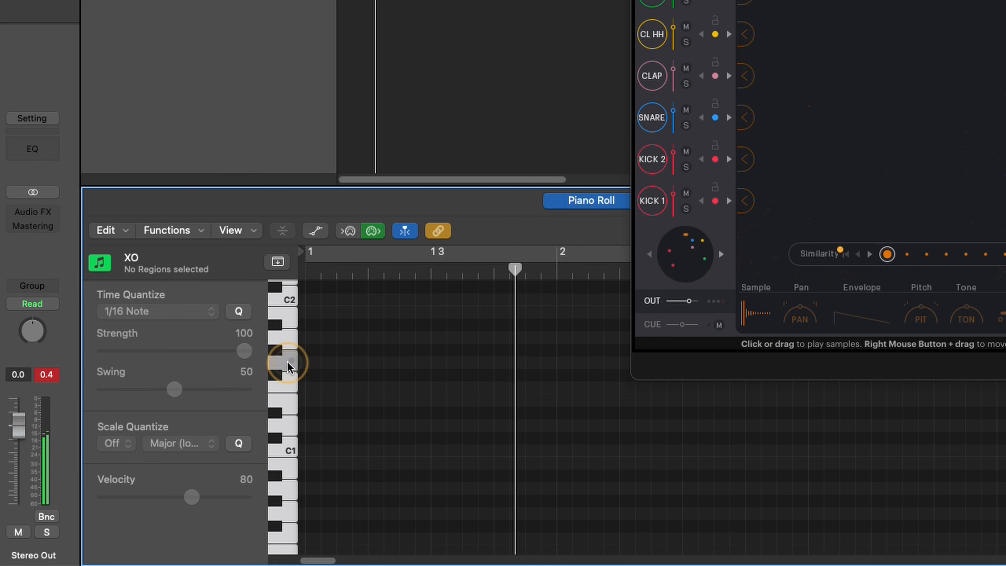
- Examine XO's settings, its Sample Folders list and the main menu entries, closing each without changes
left_click_drag(896, 43, 611, 68)
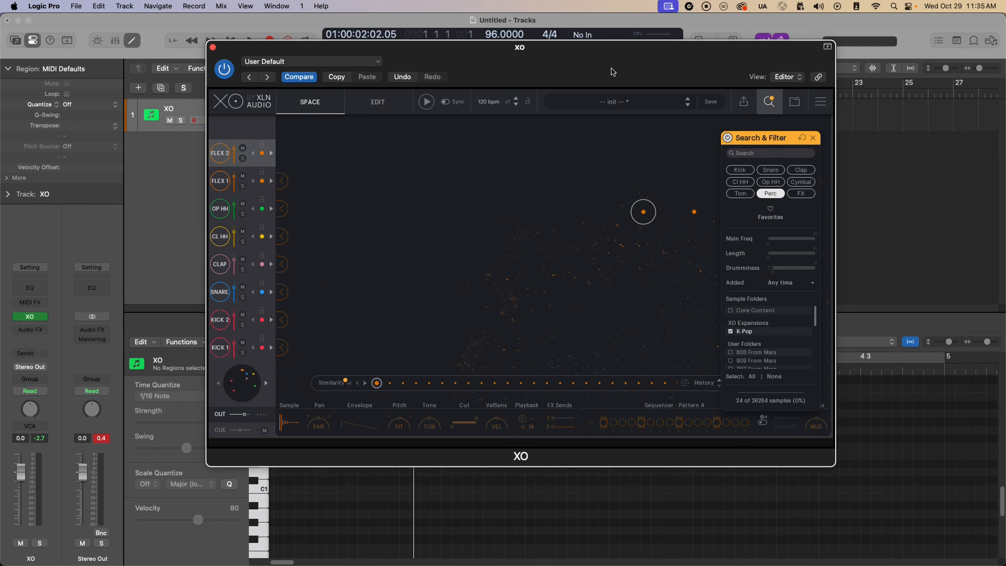
left_click(821, 106)
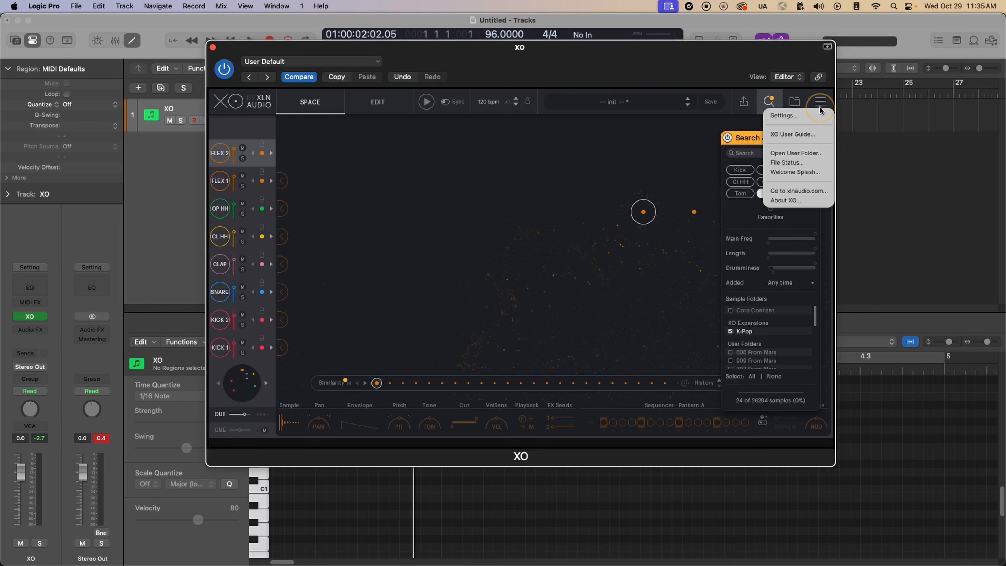
left_click(796, 115)
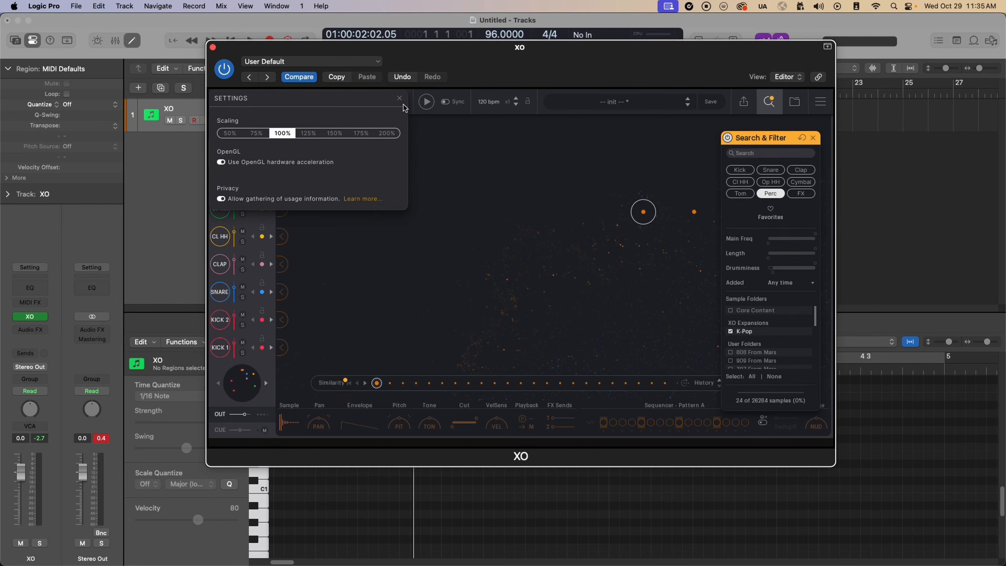
left_click(399, 98)
left_click(795, 102)
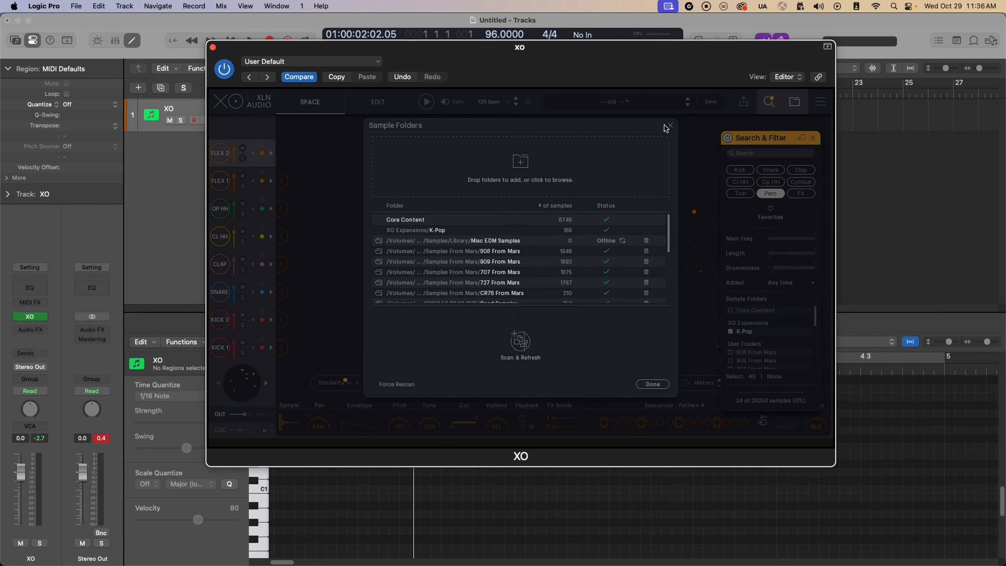
left_click(670, 125)
left_click(818, 108)
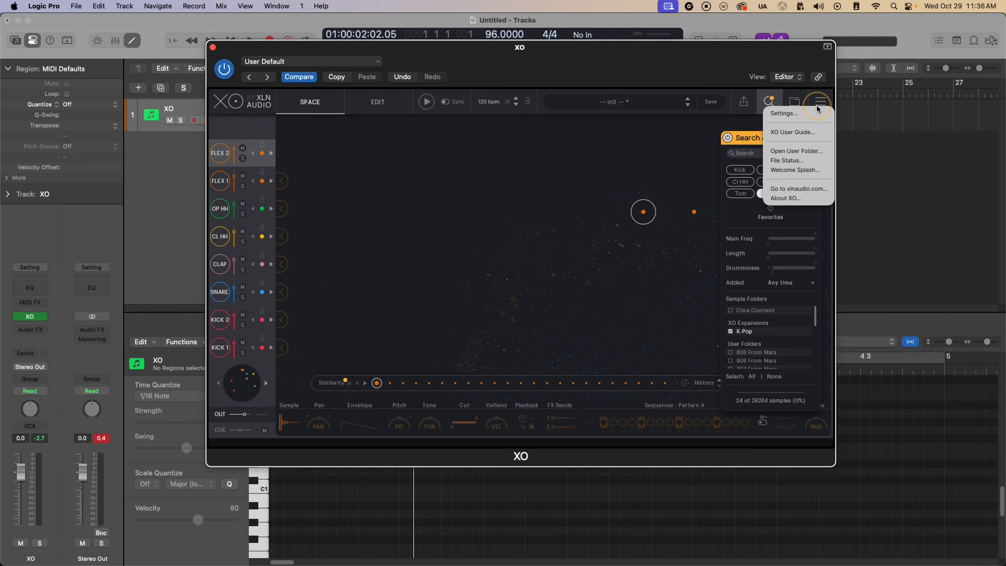
left_click(619, 175)
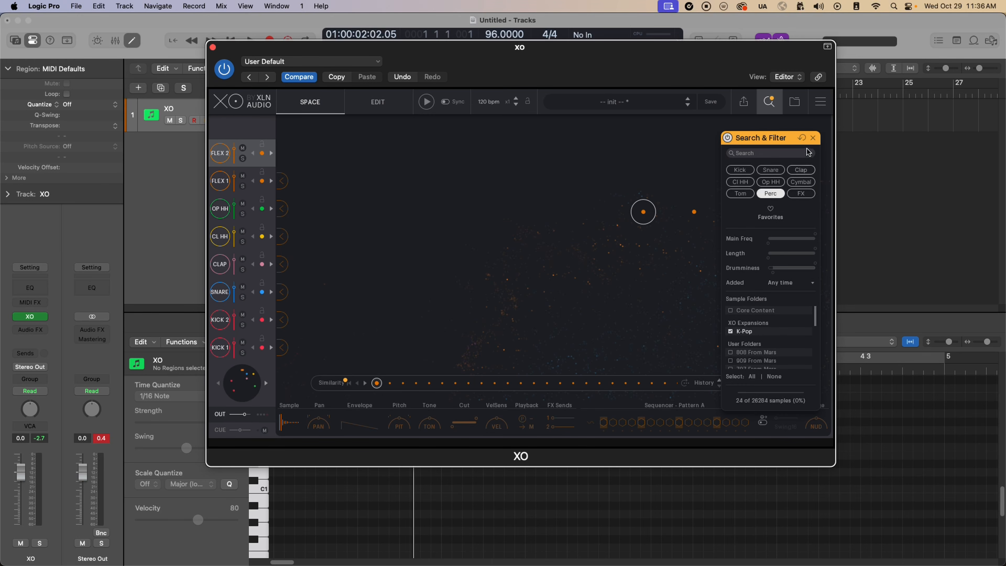
- Close the Search & Filter panel and the XO plug-in window
left_click(813, 137)
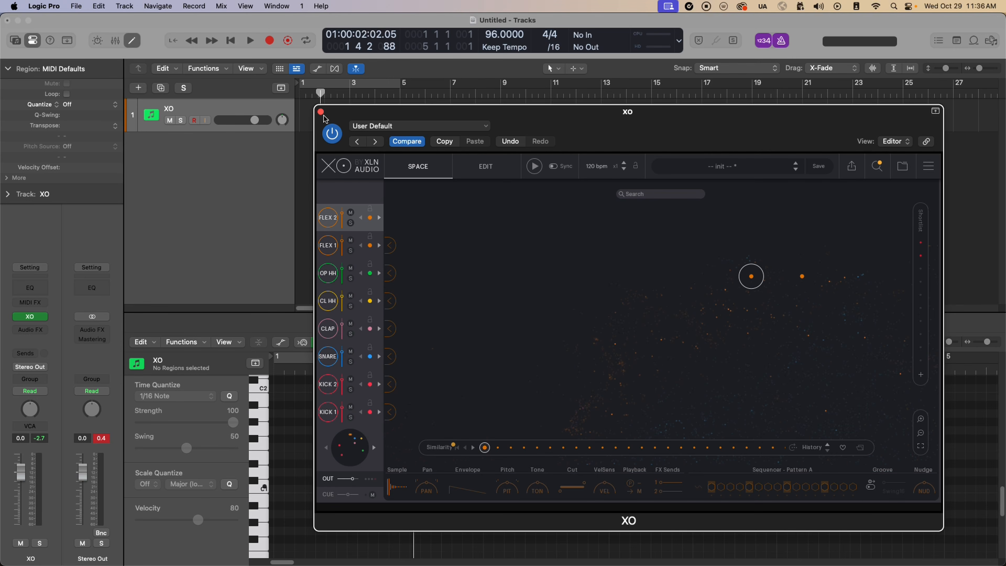
left_click(321, 113)
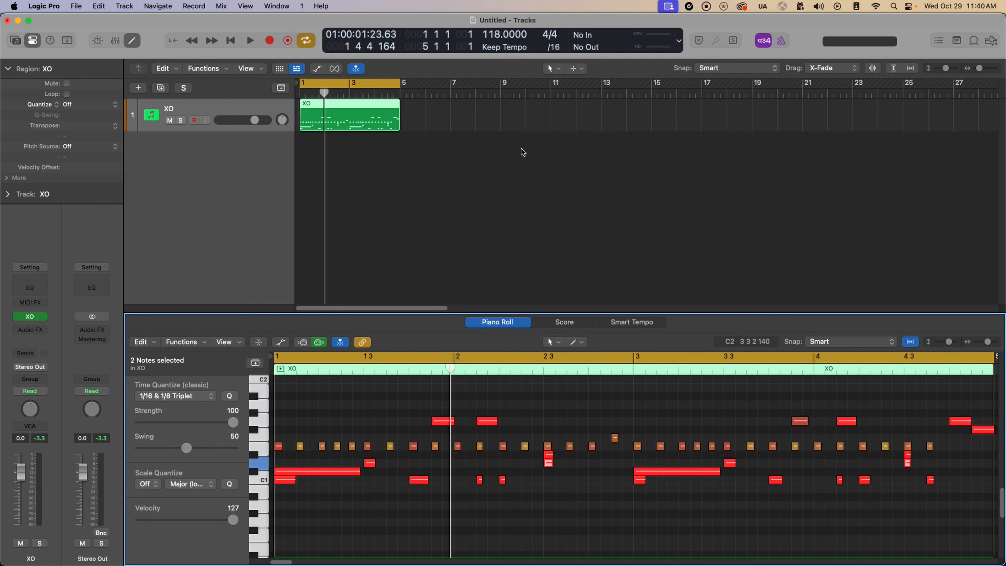
- Play back the four-bar XO region, and reopen the XO plug-in on its Edit page
key("space")
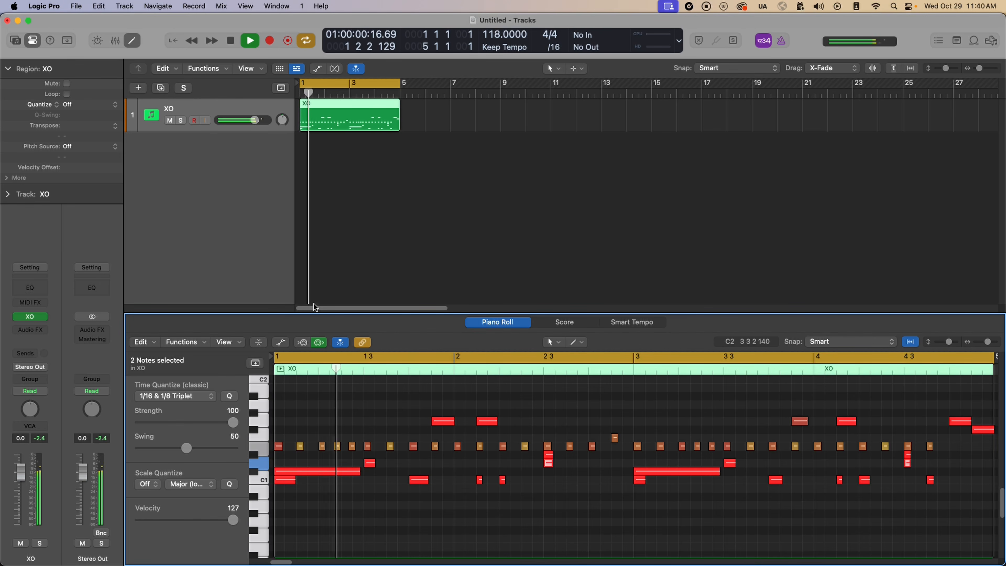
key("space")
left_click(30, 316)
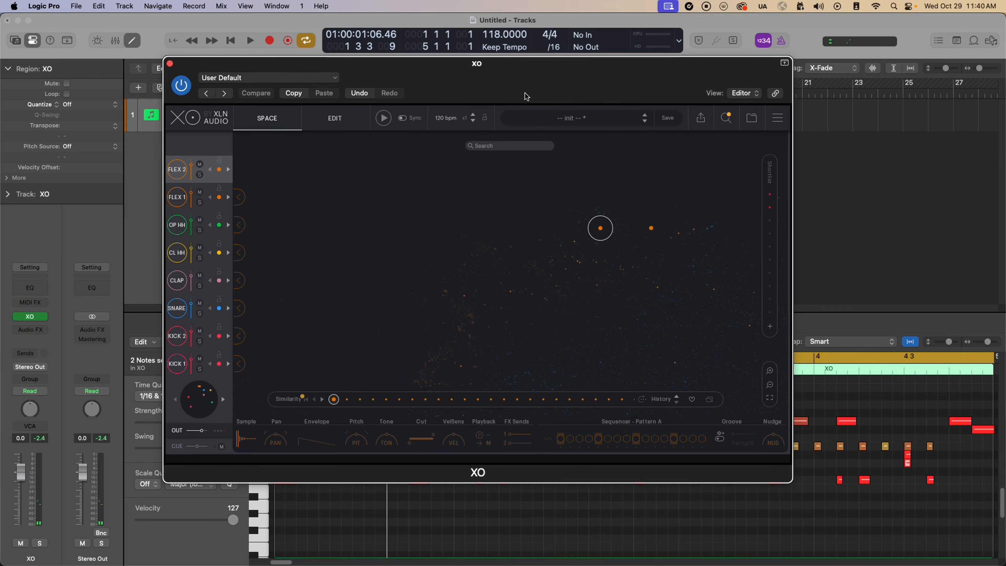
left_click(352, 146)
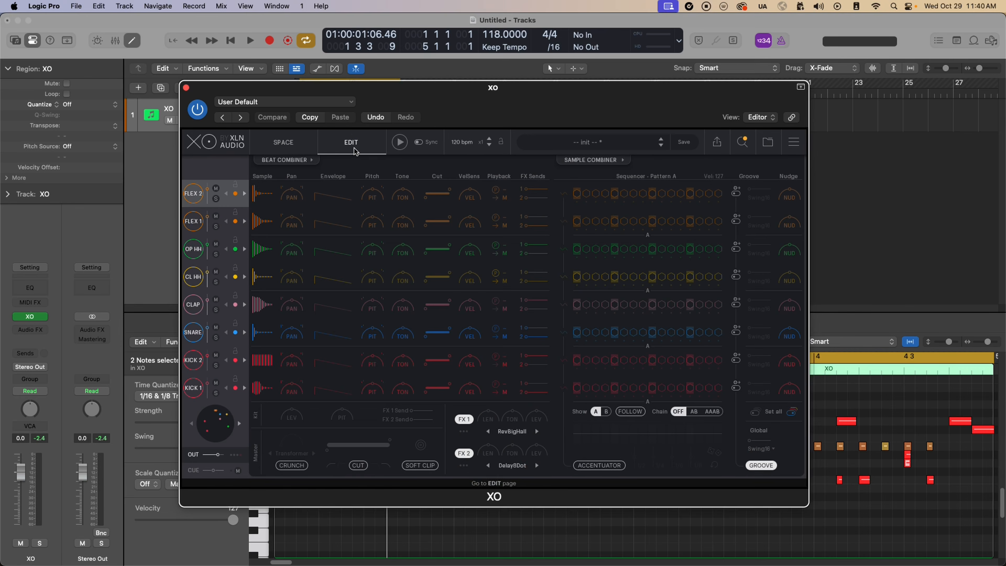
left_click_drag(575, 115, 577, 70)
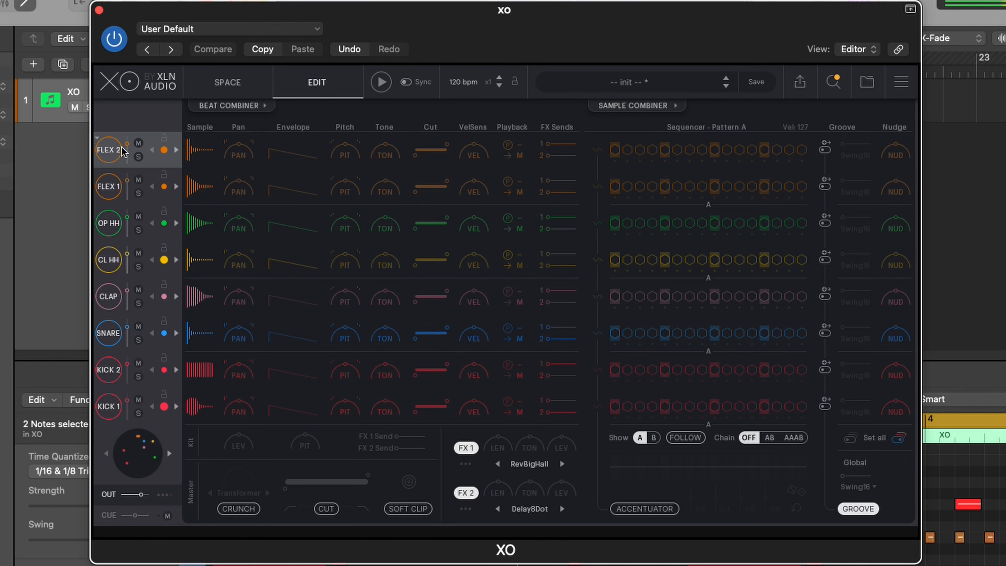
- Lower the lane volumes of FLEX 2, CL HH, KICK 2 and OP HH slightly, with OP HH at -1.2 dB
left_click_drag(129, 148, 129, 151)
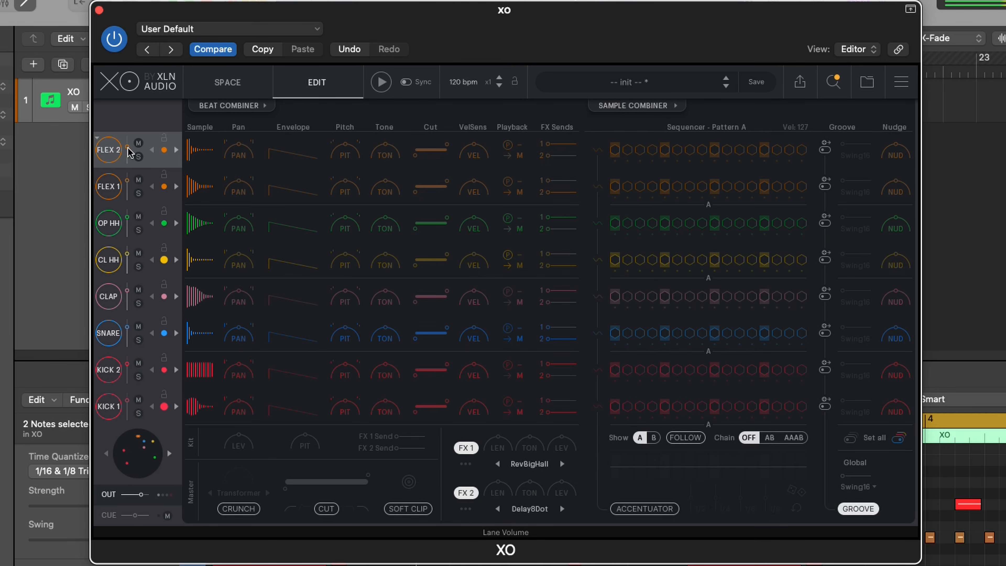
left_click_drag(127, 254, 126, 256)
left_click_drag(128, 364, 128, 367)
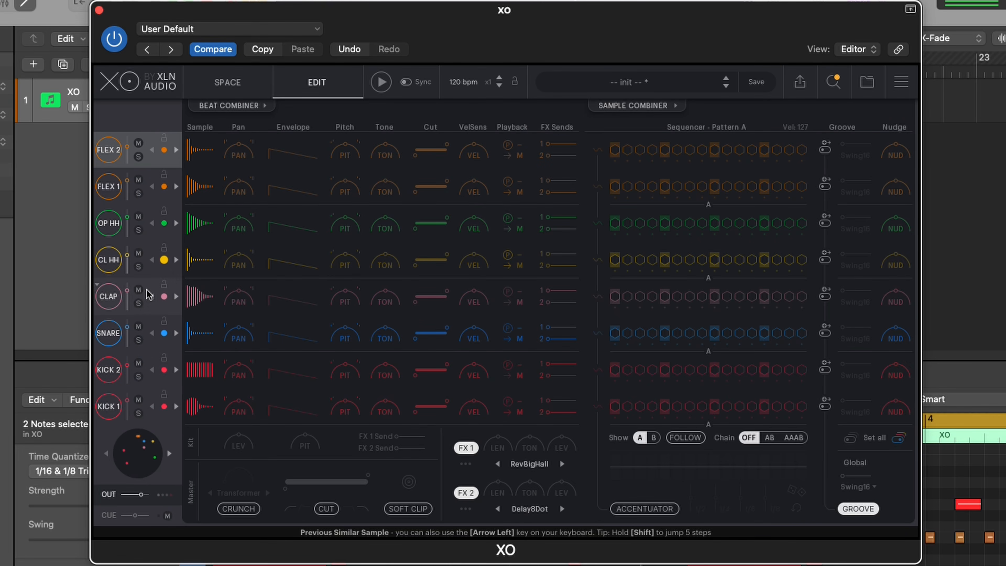
left_click(127, 218)
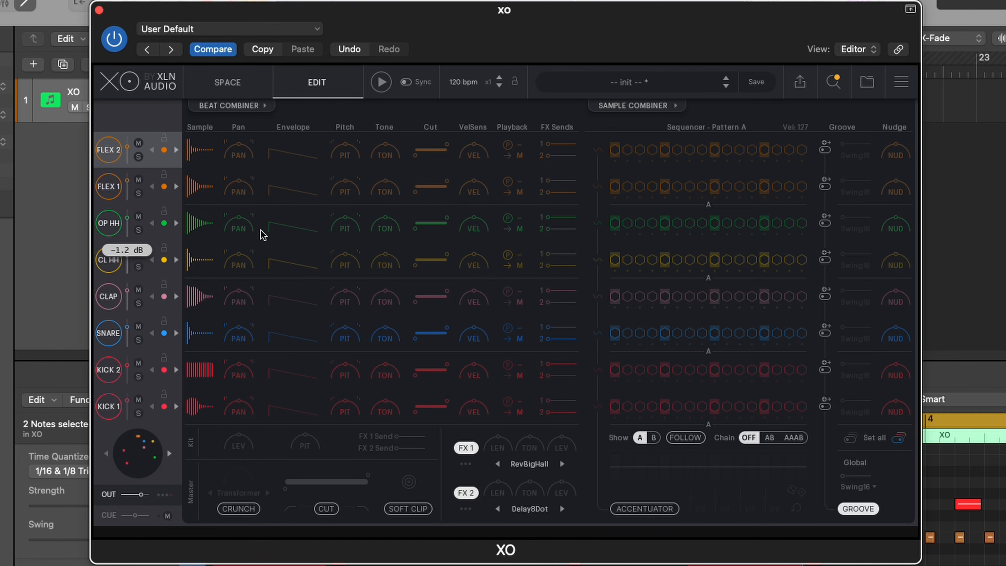
- Pan CL HH and FLEX 1 to the left, OP HH to the right, and FLEX 2 about 62% to the right
left_click_drag(245, 249, 215, 285)
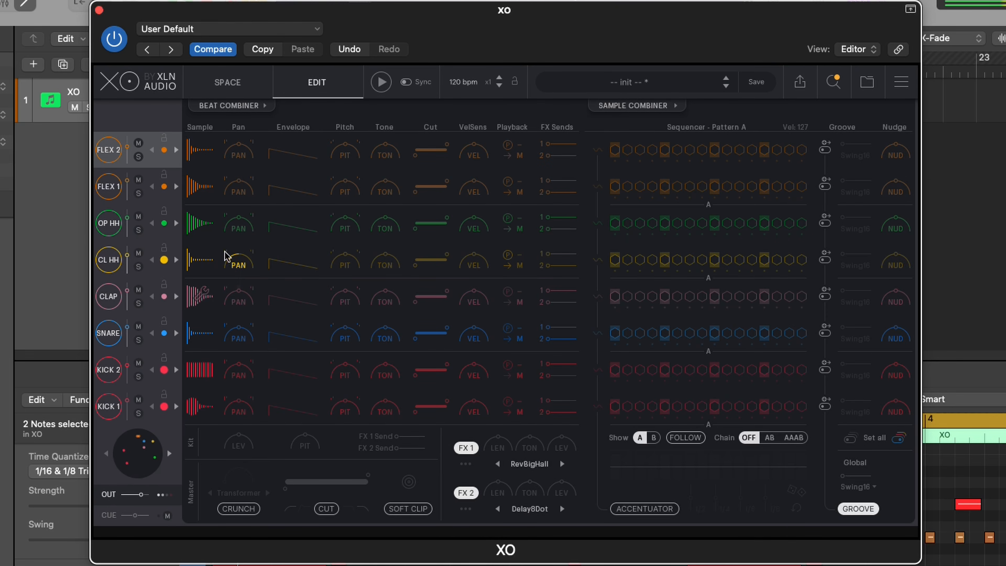
mouse_move(239, 218)
left_mouse_down()
mouse_move(249, 220)
mouse_move(241, 218)
left_mouse_up()
left_click_drag(239, 146, 270, 108)
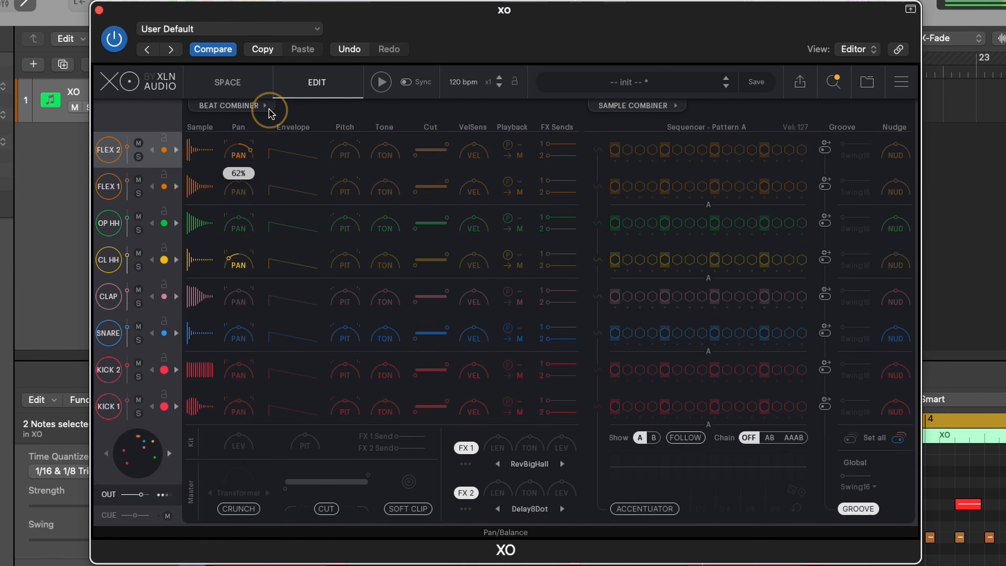
mouse_move(238, 219)
left_mouse_down()
mouse_move(236, 166)
mouse_move(232, 219)
left_mouse_up()
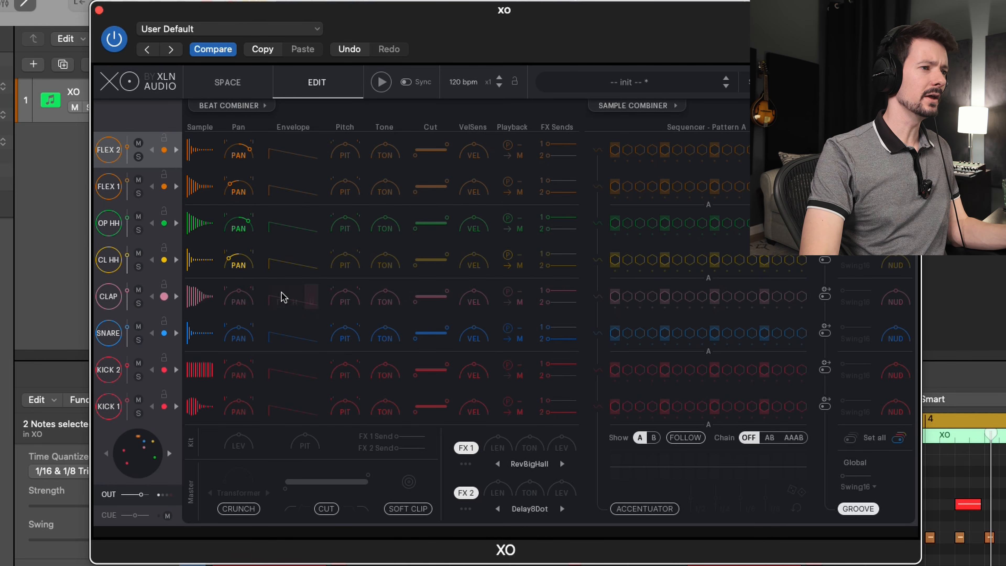
- Apply pan variation to the CLAP lane and play the region with the XO window in view to hear it
left_click(251, 290)
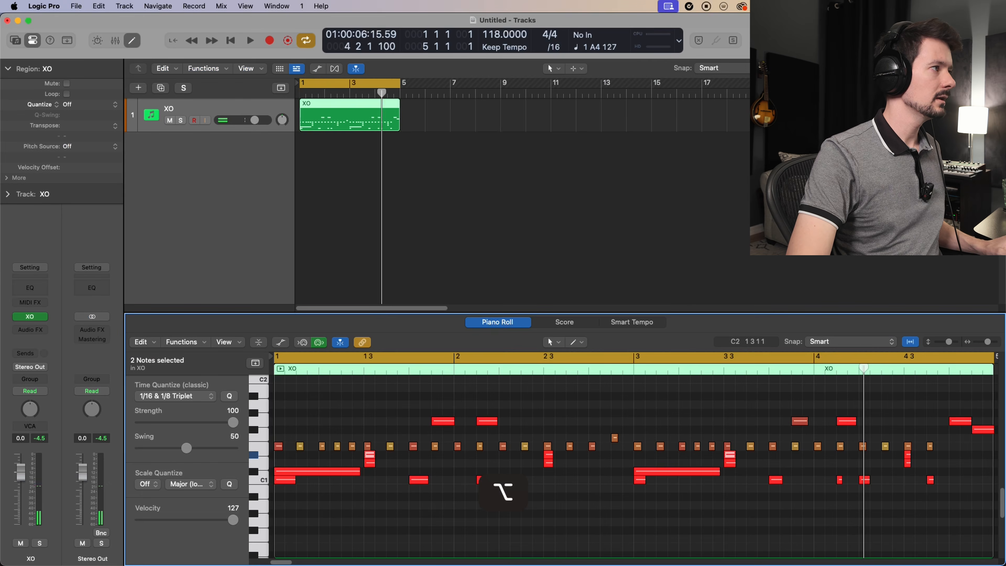
left_click_drag(0, 84, 564, 12)
key("space")
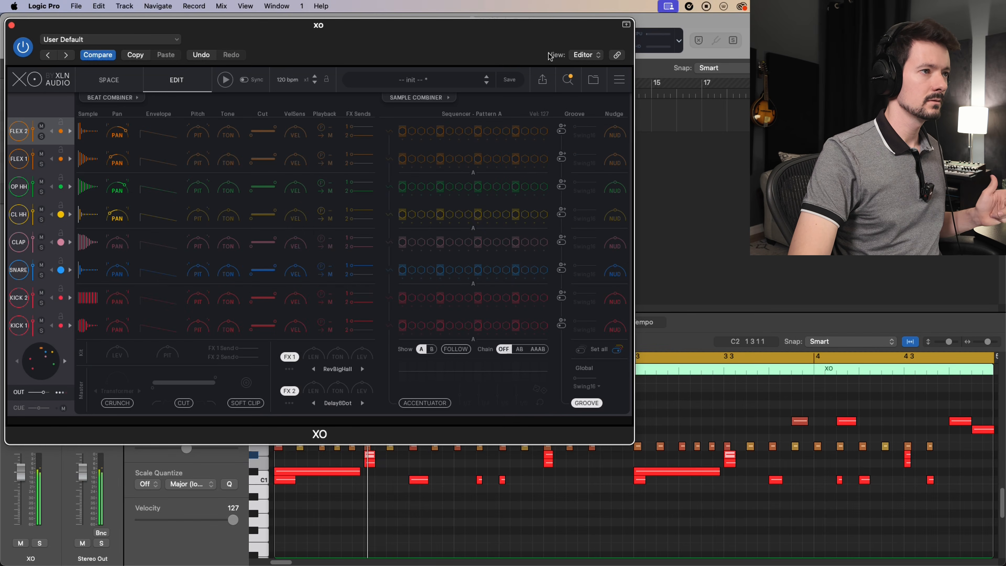
left_click_drag(424, 41, 510, 63)
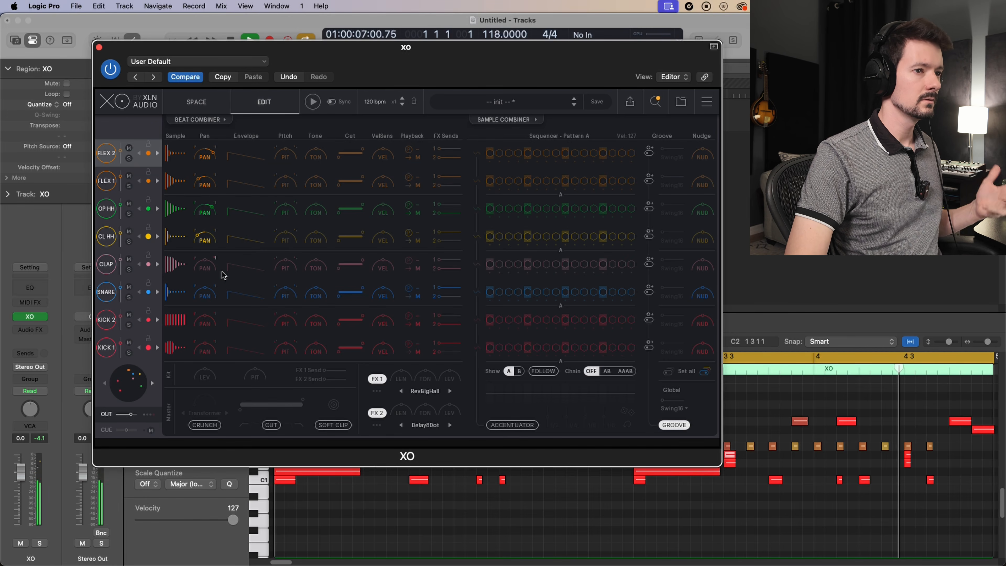
key("space")
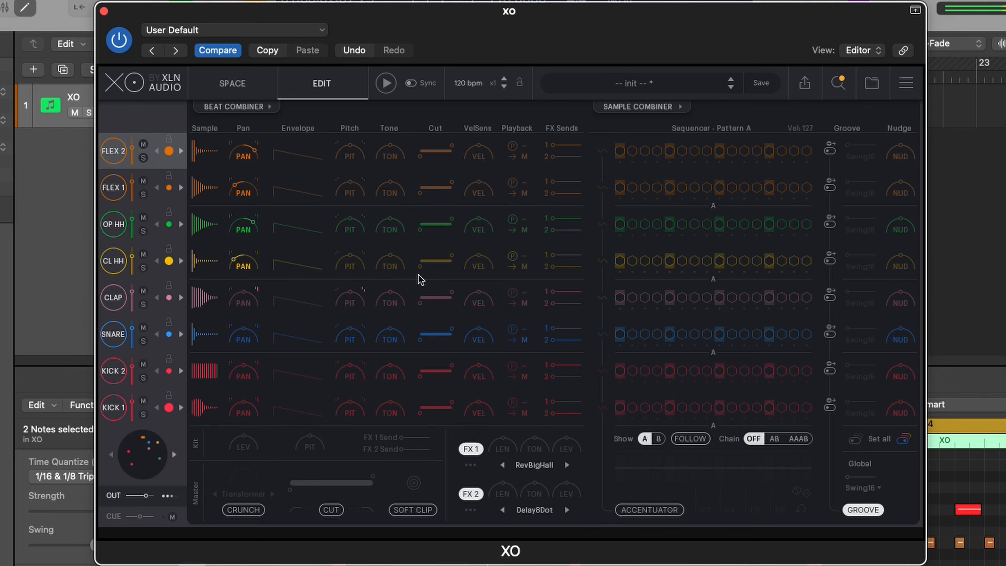
- Raise the pitch of the SNARE lane and, very slightly, the CLAP lane
left_click_drag(350, 327, 358, 266)
left_click(353, 294)
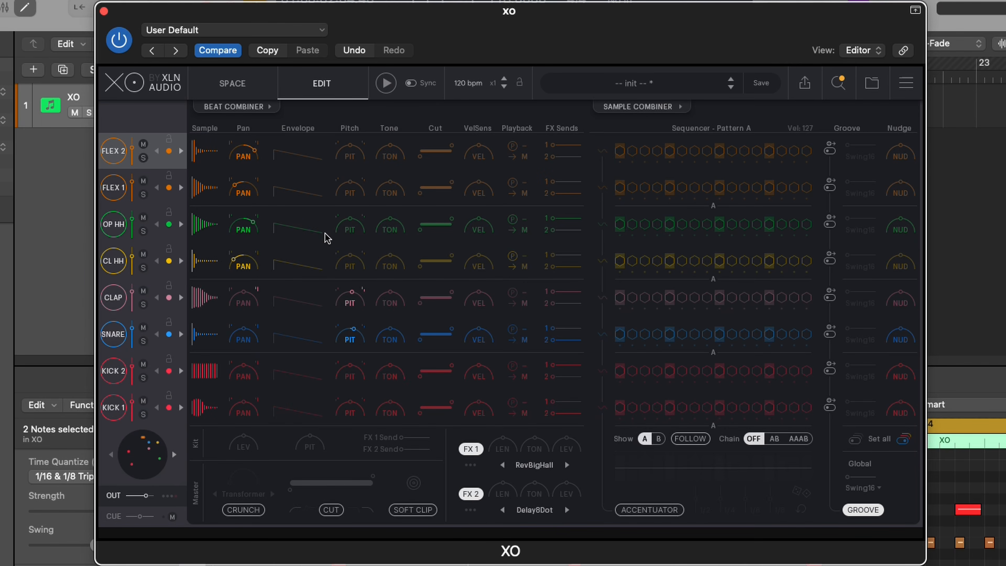
- Shape KICK 1's envelope, comparing decay lengths such as 45% with the lane soloed, and leave the decay moderately shortened
mouse_move(285, 403)
left_click_drag(287, 405, 317, 428)
mouse_move(307, 350)
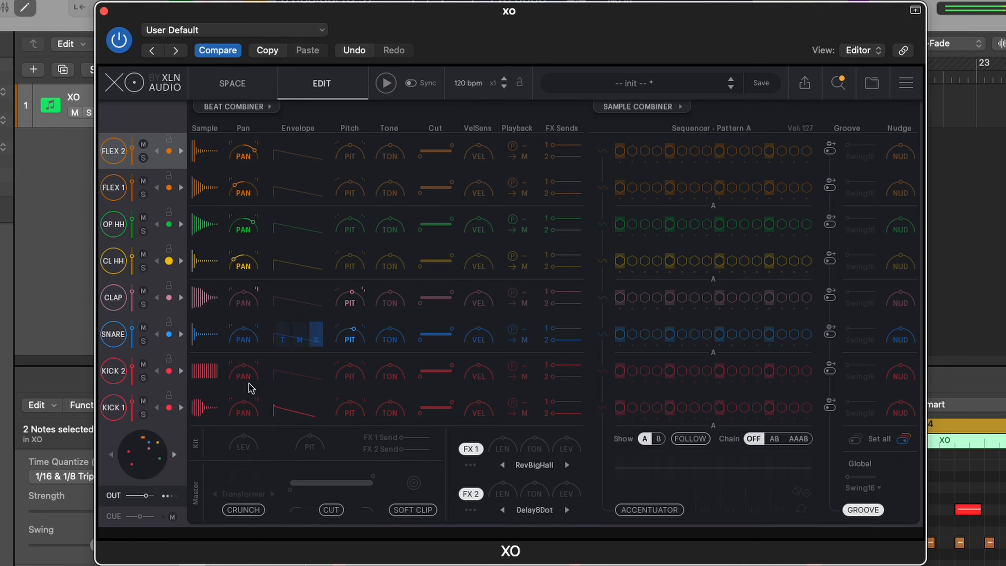
left_click(144, 414)
mouse_move(303, 417)
left_click_drag(281, 411, 316, 434)
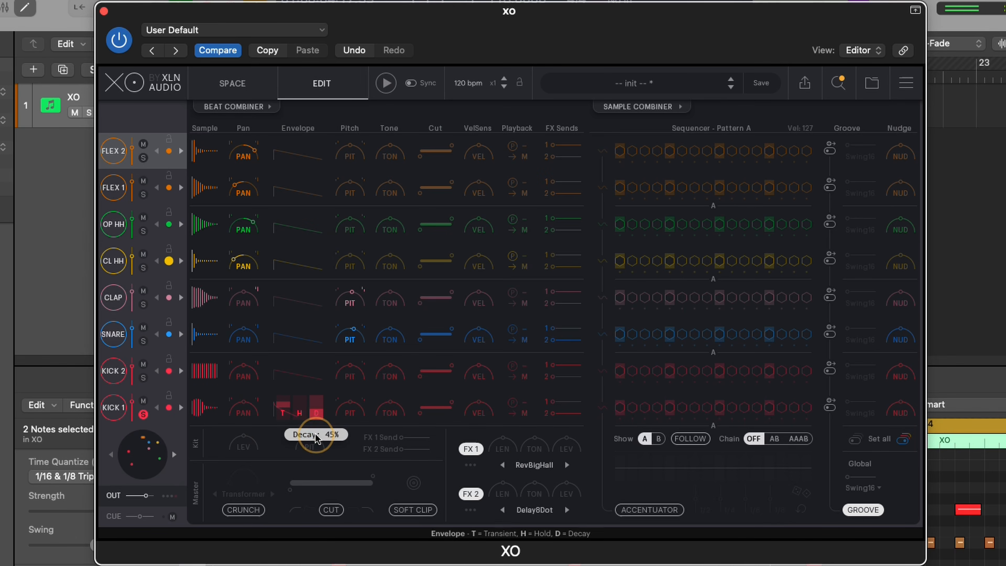
left_click_drag(282, 405, 315, 424)
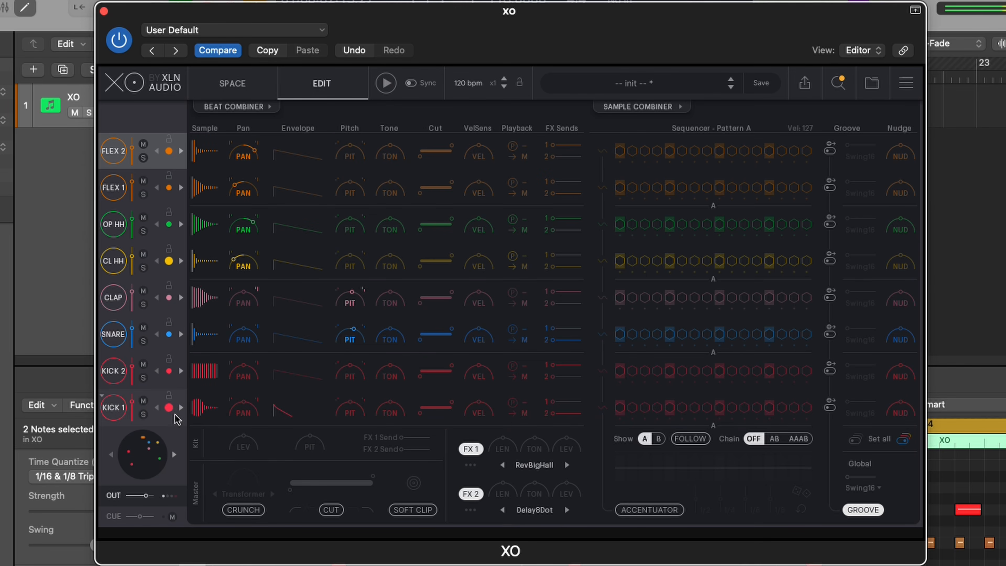
left_click_drag(314, 415, 314, 377)
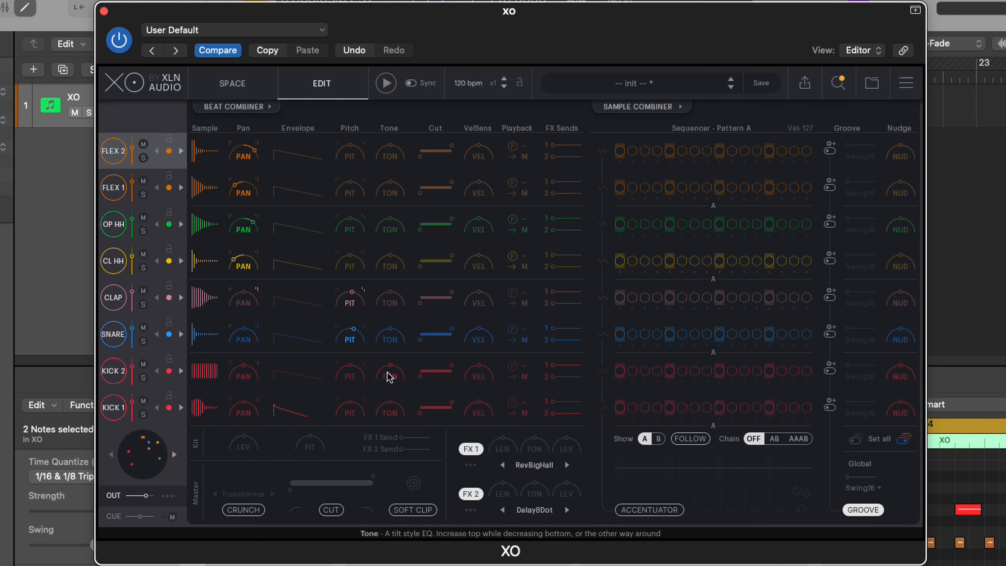
- Try a brighter Tone setting on the KICK 2 lane and return it to neutral
left_click_drag(391, 377, 393, 332)
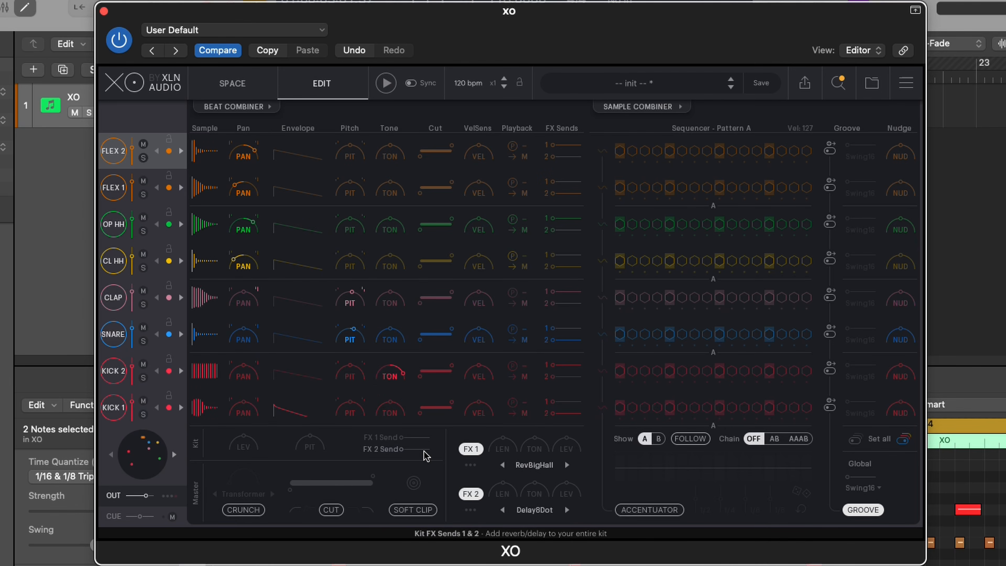
left_click_drag(396, 372, 384, 431)
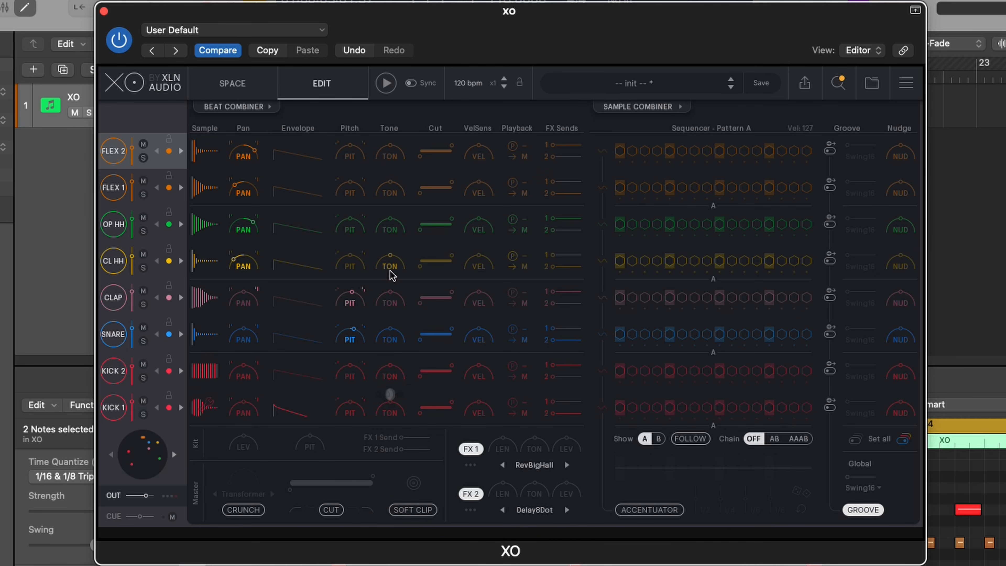
- Brighten the CL HH, OP HH, FLEX 1 and FLEX 2 lanes by raising their Tone
left_click_drag(383, 267, 393, 198)
left_click_drag(390, 153, 401, 133)
left_click_drag(393, 192, 392, 197)
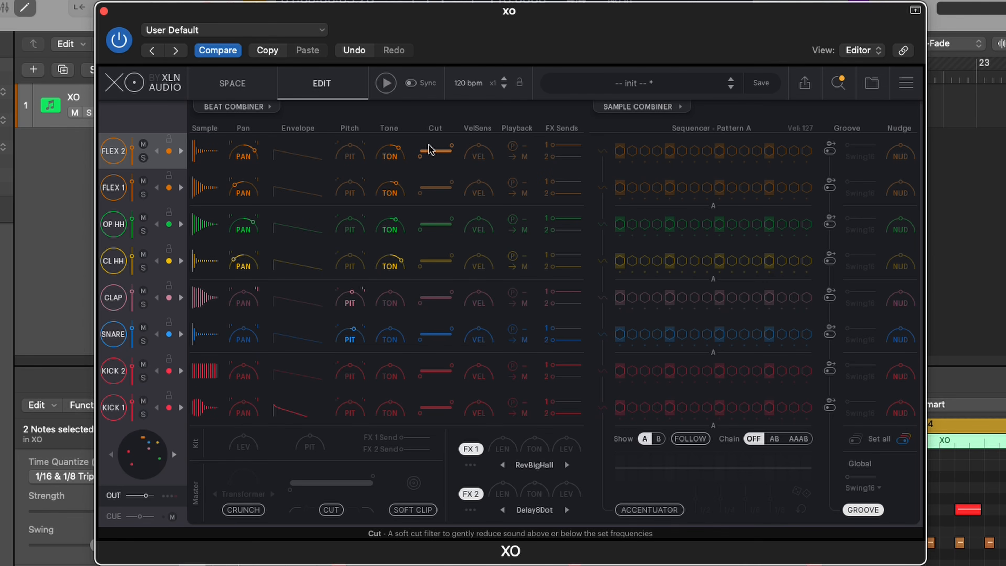
- Audition the low Cut on the soloed KICK 1 lane, leaving it neutral, and raise the low Cut on the soloed CL HH lane
left_click(143, 414)
mouse_move(420, 413)
left_mouse_down()
mouse_move(434, 417)
mouse_move(416, 412)
left_mouse_up()
left_click(144, 267)
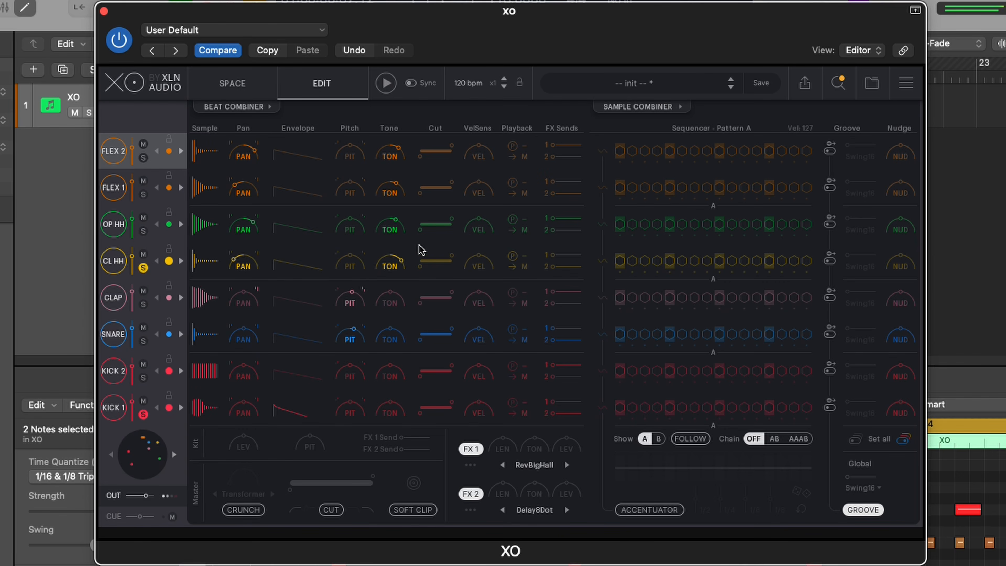
mouse_move(420, 267)
left_mouse_down()
mouse_move(440, 270)
mouse_move(404, 271)
mouse_move(438, 271)
mouse_move(425, 272)
left_mouse_up()
left_click(143, 414)
- Raise the low Cut on the FLEX 1 and FLEX 2 lanes while they are soloed, and clear the solos
left_click(144, 231)
left_click(144, 271)
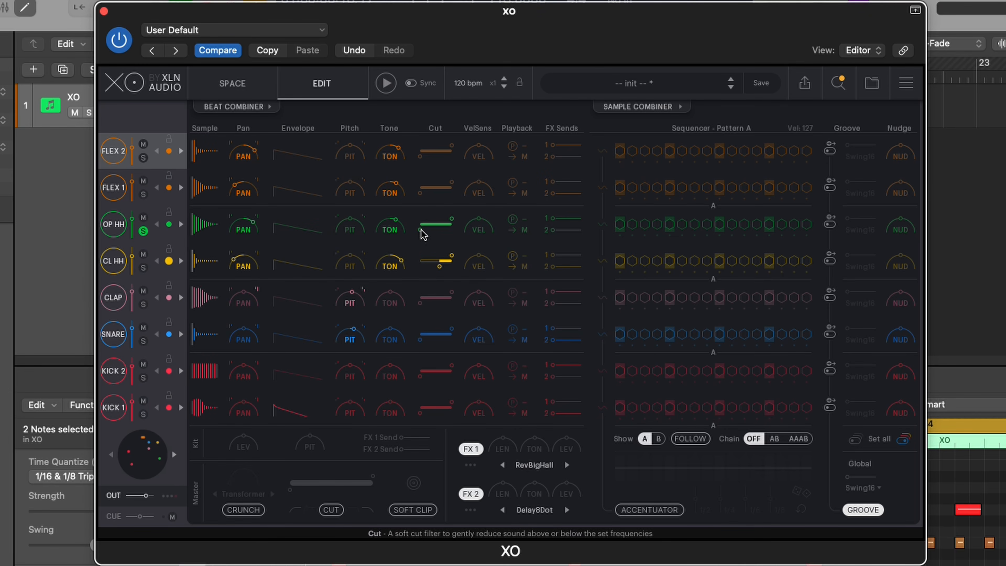
left_click(143, 194)
left_click(144, 158)
left_click(143, 231)
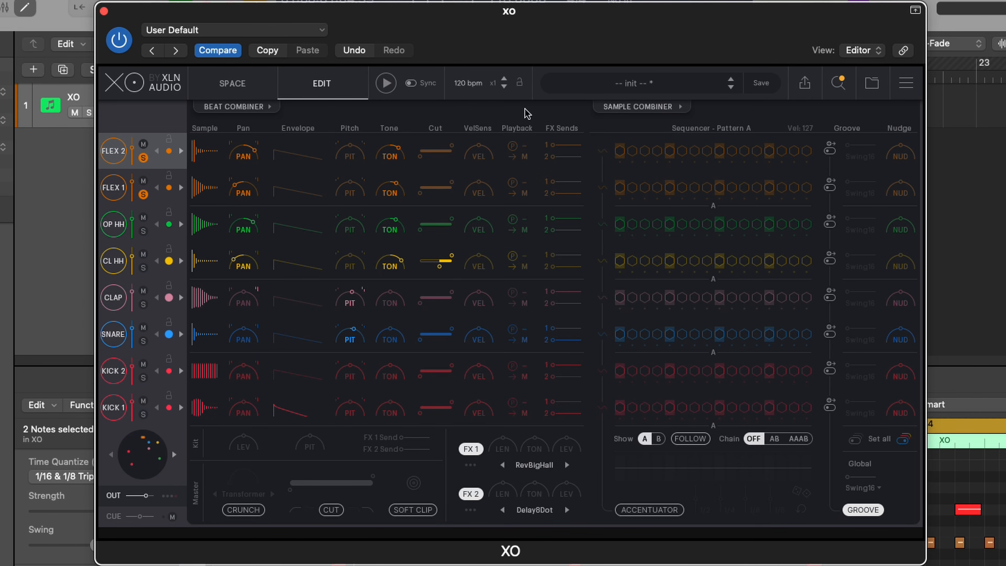
left_click_drag(421, 157, 434, 158)
left_click_drag(418, 194, 435, 196)
left_click(143, 157)
left_click(143, 194)
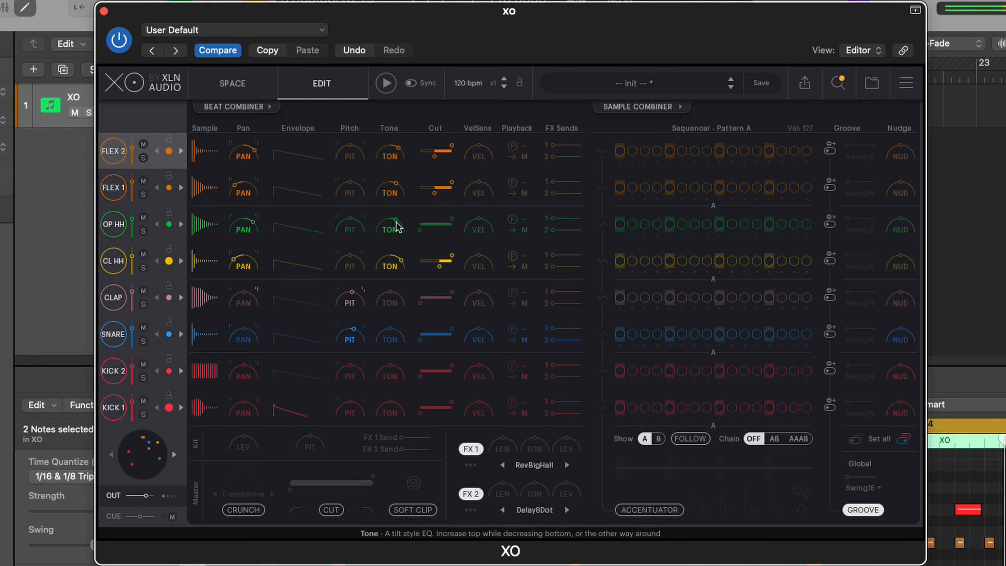
- Lower the OP HH lane's Tone slightly
mouse_move(393, 230)
left_click_drag(392, 224, 393, 221)
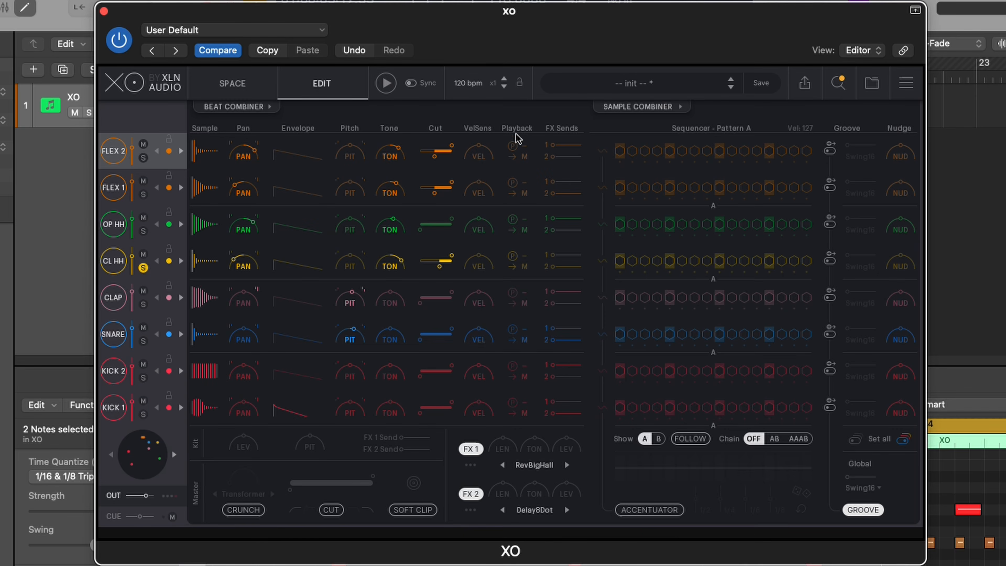
- Assign the KICK 2 and KICK 1 lanes to Mute Group 1
left_click(520, 150)
left_click(518, 148)
left_click(524, 367)
left_click(529, 390)
left_click(525, 403)
left_click(530, 425)
- Clear the CL HH solo and assign the CL HH and OP HH lanes to Mute Group 2
left_click(144, 269)
left_click(527, 262)
left_click(540, 292)
left_click(523, 221)
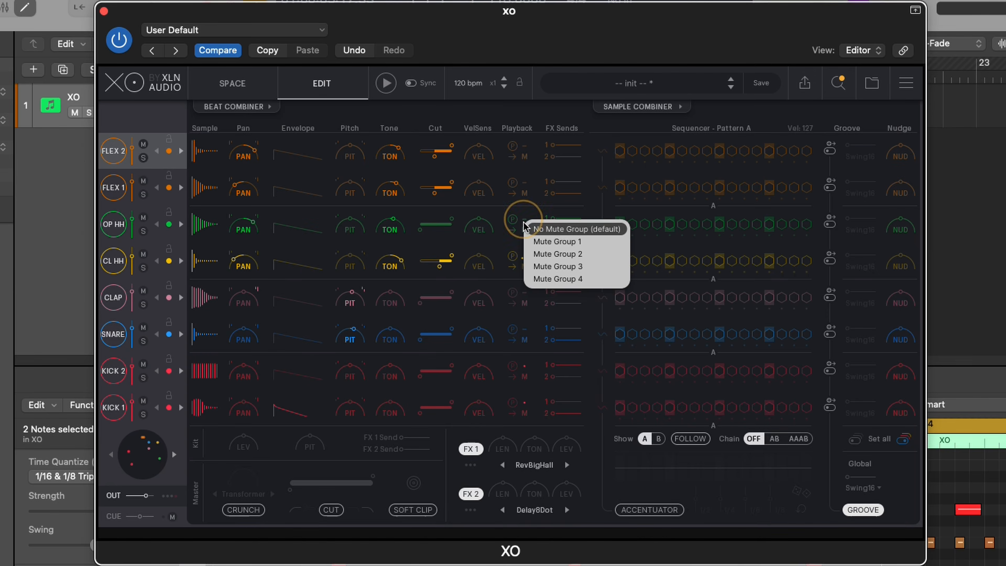
left_click(538, 255)
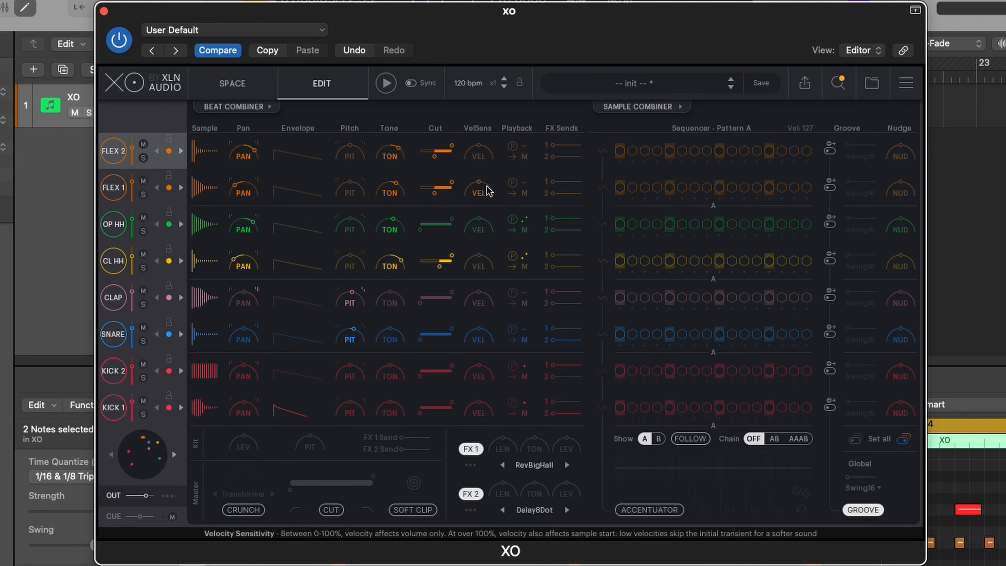
- Examine the output routing options of the KICK 1 lane, including the individual buses
left_click(105, 11)
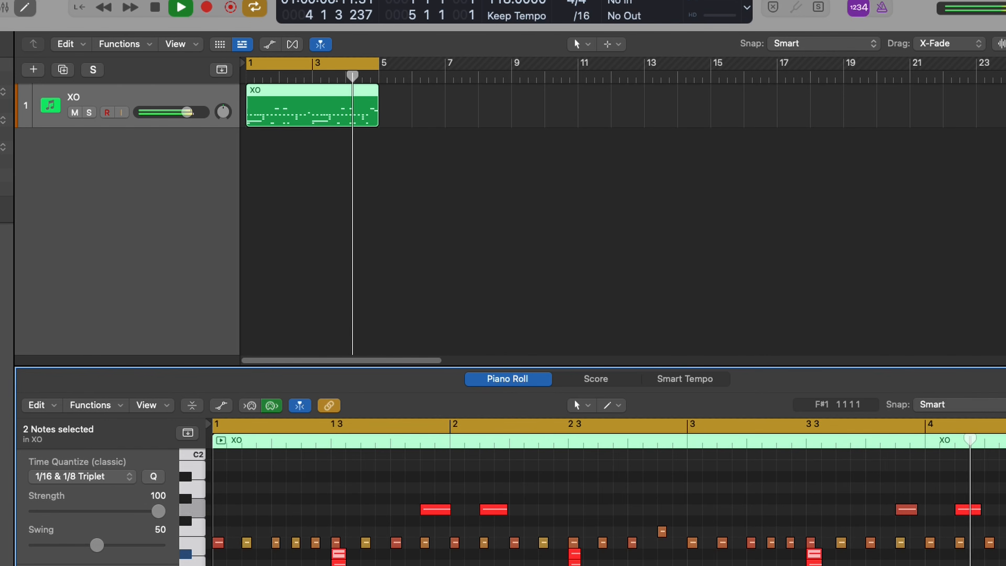
left_click(1, 507)
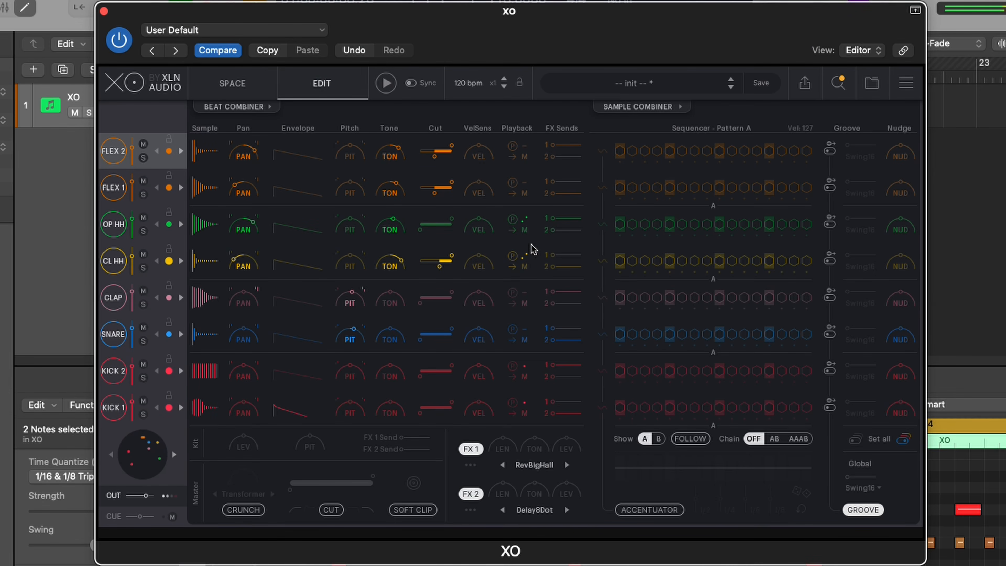
left_click(526, 411)
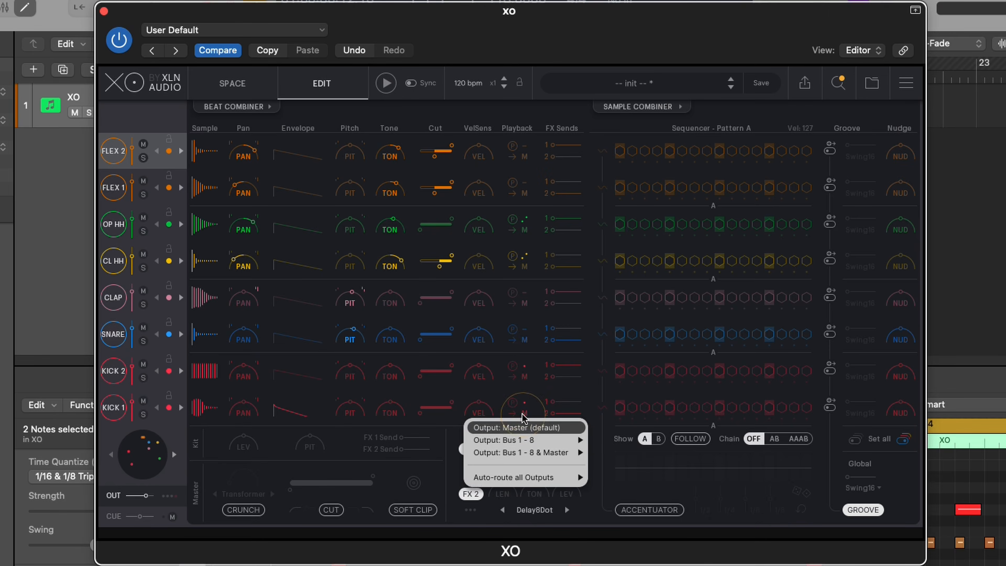
mouse_move(542, 443)
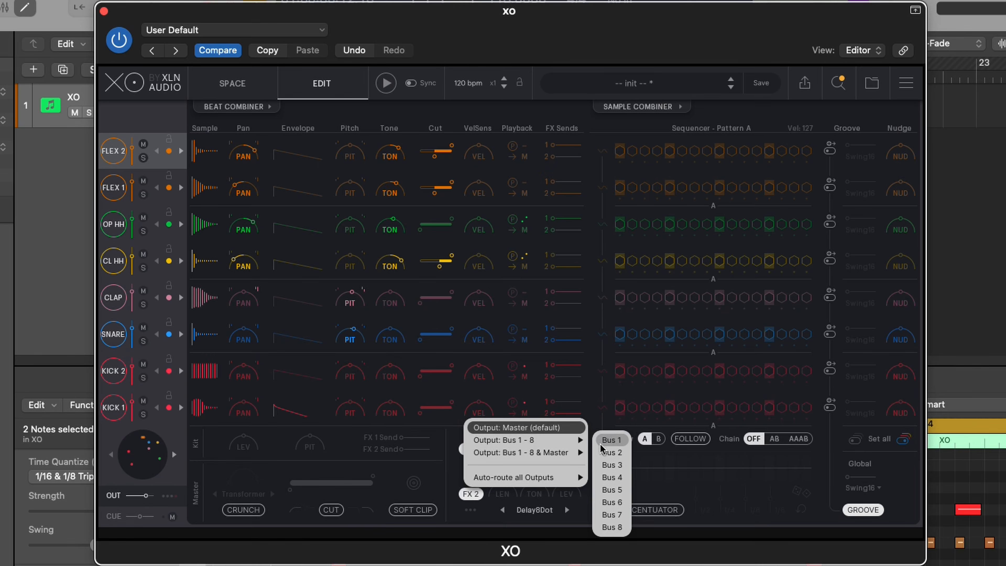
left_click(776, 461)
- Reload the track's XO instrument as its multi-output version and reposition the plug-in window
left_click(45, 317)
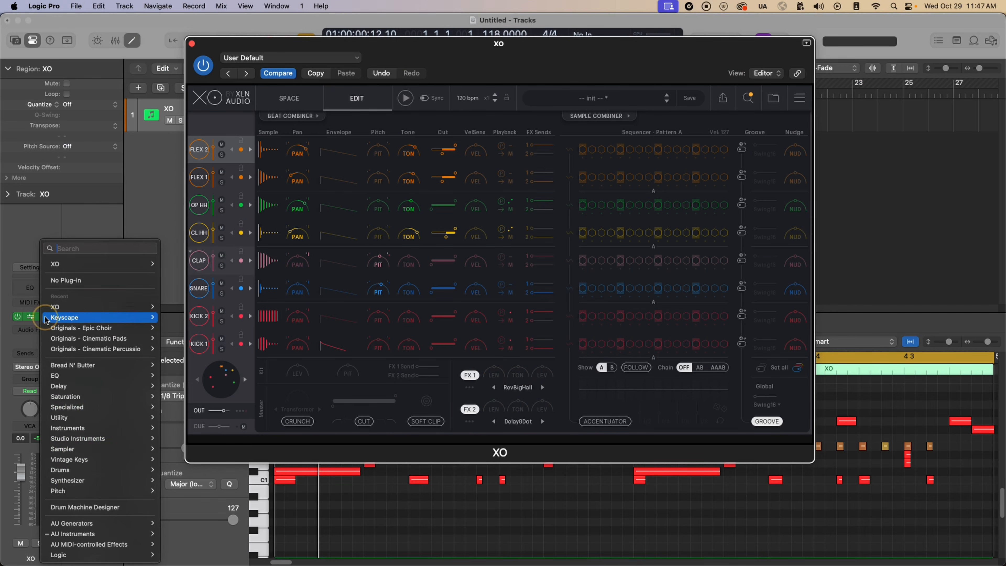
mouse_move(152, 264)
left_click(191, 276)
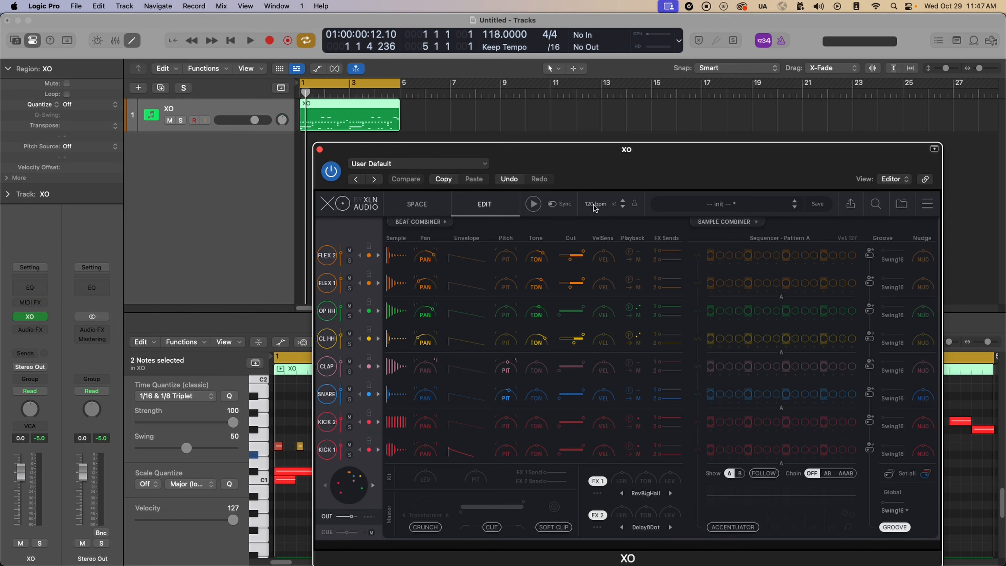
left_click_drag(653, 149, 571, 84)
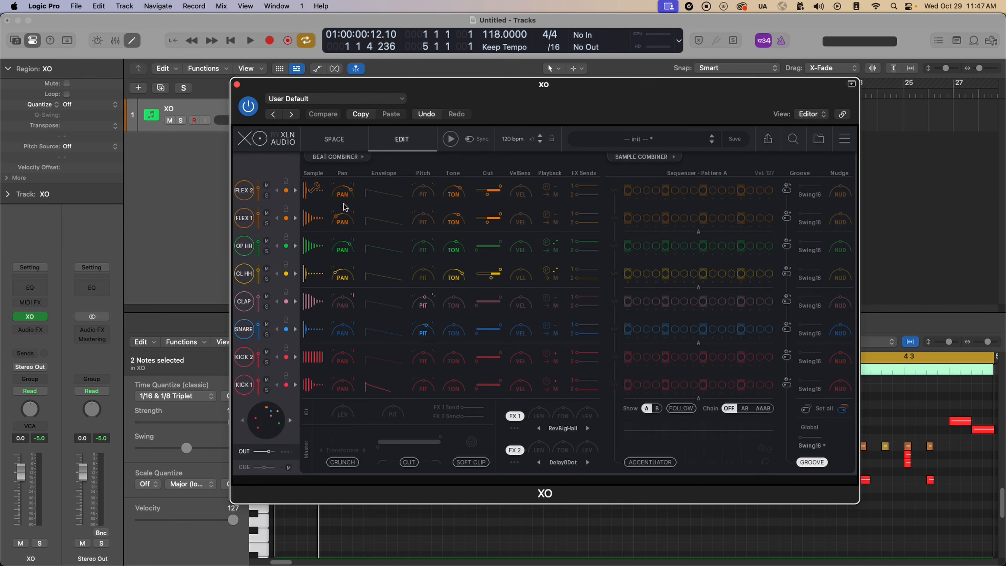
- Show the Logic mixer and add aux channels for all eight extra XO outputs
key("x")
left_click(236, 84)
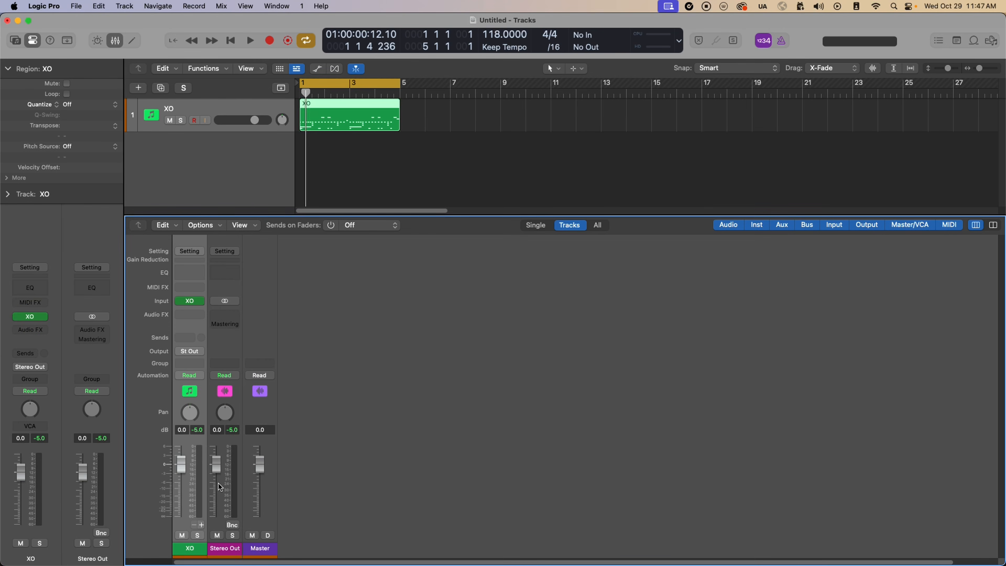
left_click(201, 525, "alt")
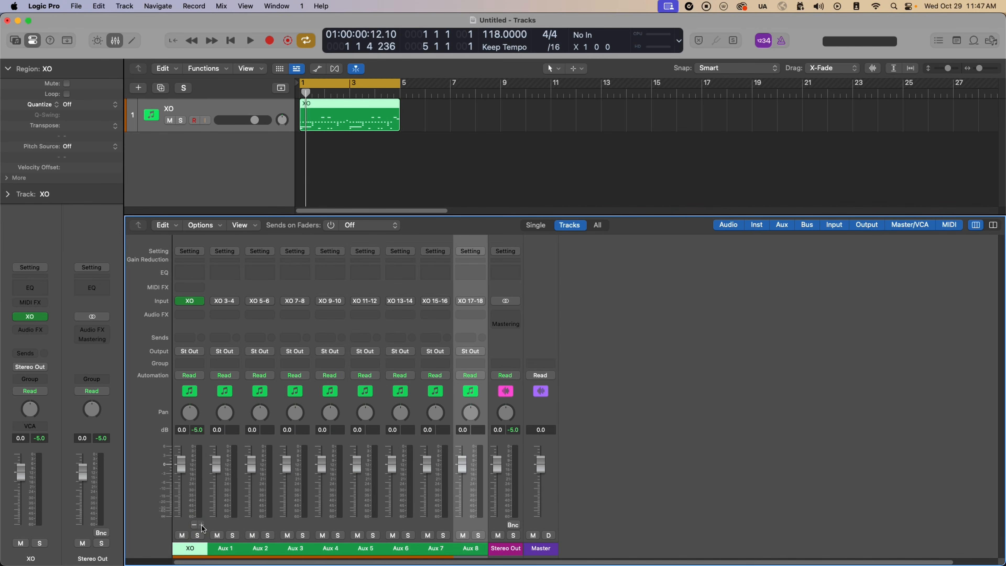
- Auto-route XO's lanes 1-8 to buses 1-8
left_click(188, 305)
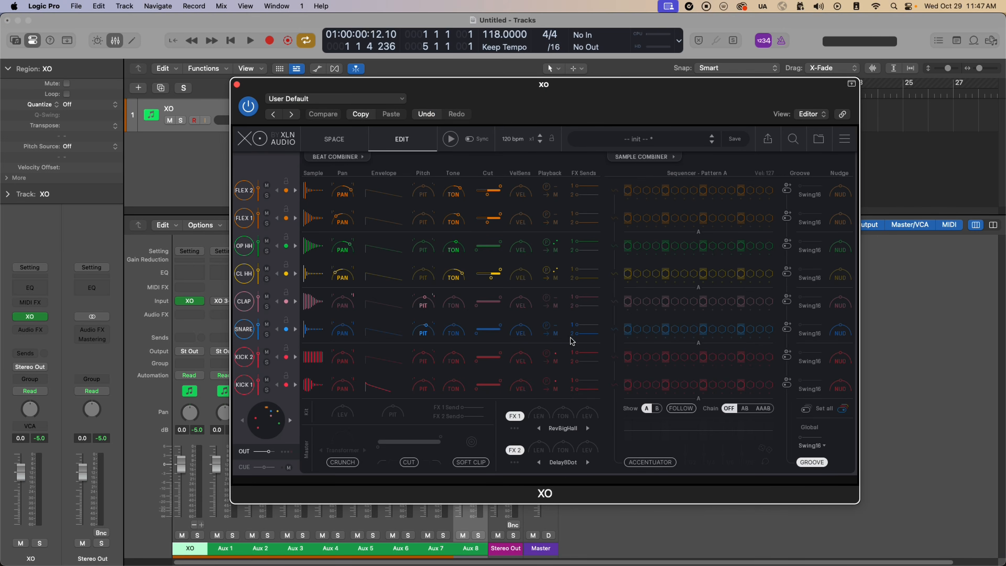
left_click(555, 393)
mouse_move(566, 437)
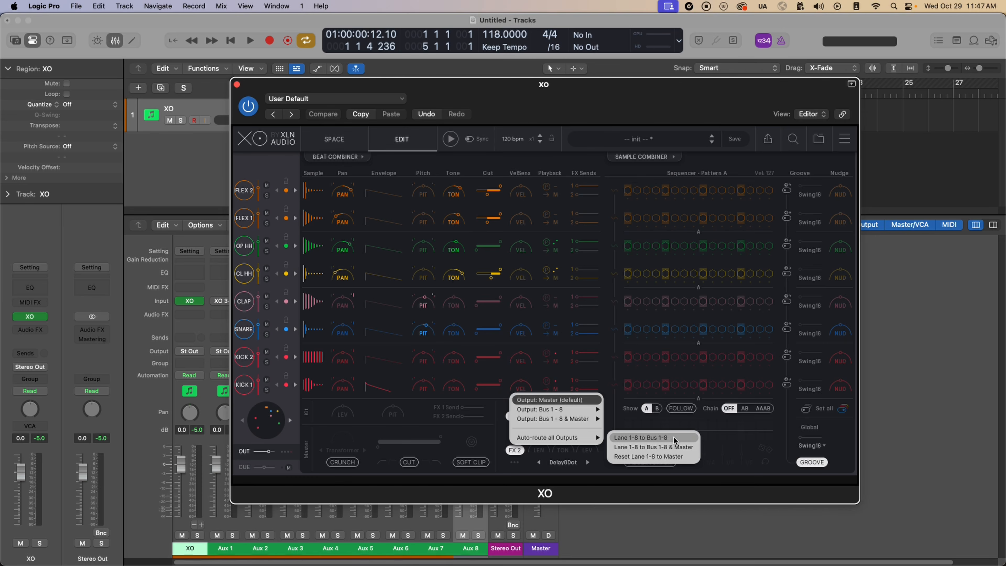
left_click(664, 438)
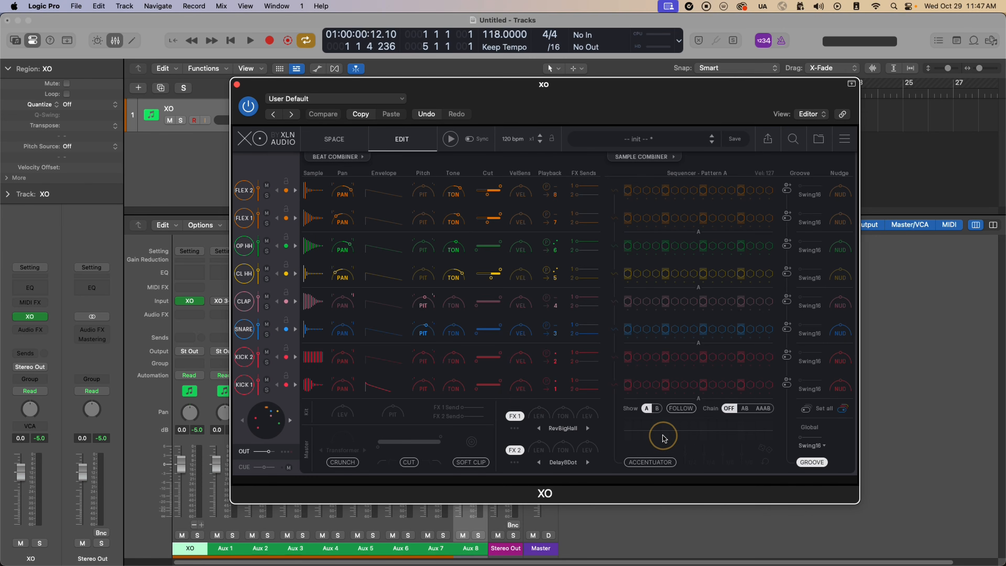
- Play the pattern with the mixer visible to check the signal on each aux channel
left_click(237, 85)
key("space")
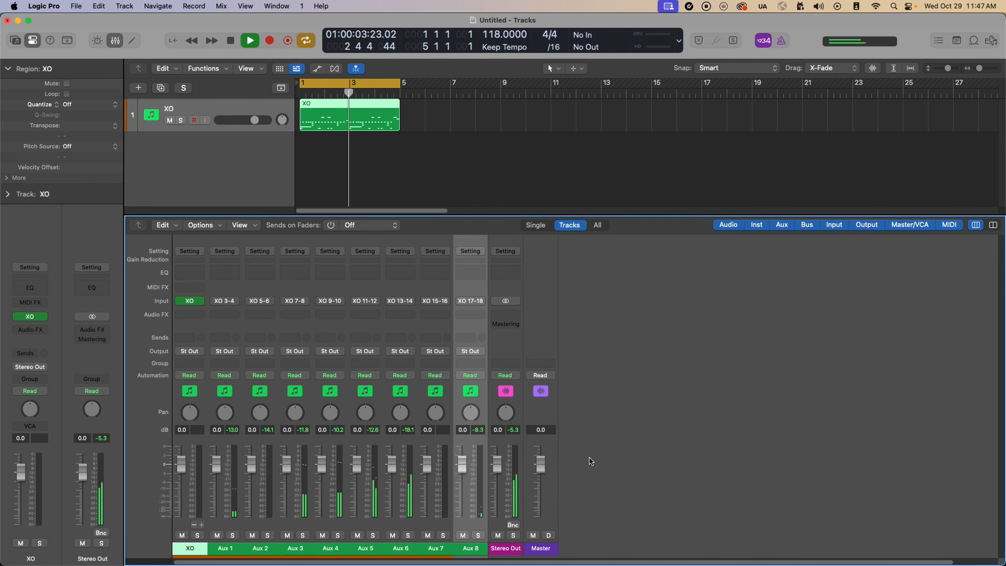
key("space")
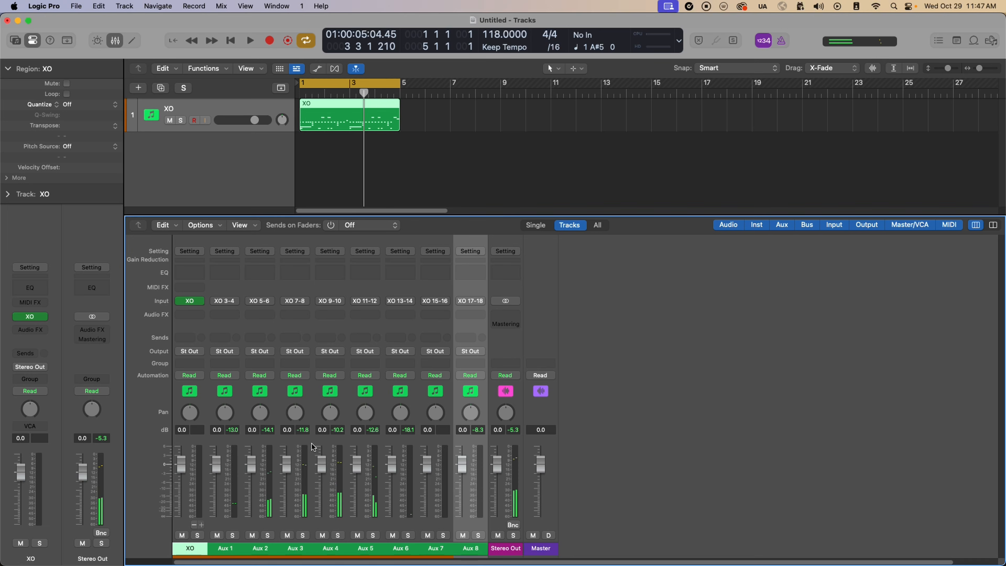
- Auto-route XO's lanes 1-8 to buses 1-8 and the master together
left_click(196, 300)
left_click(561, 391)
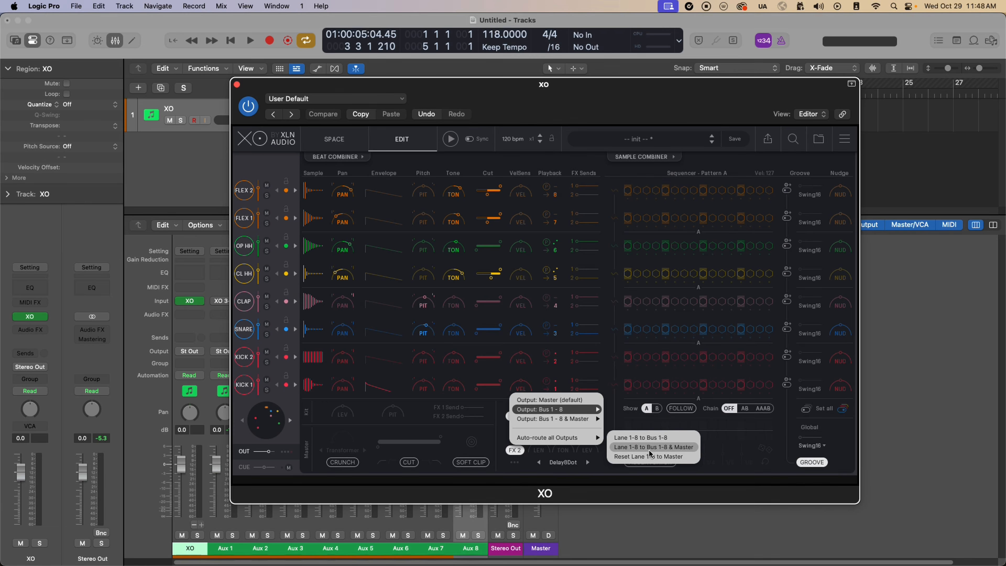
left_click(651, 449)
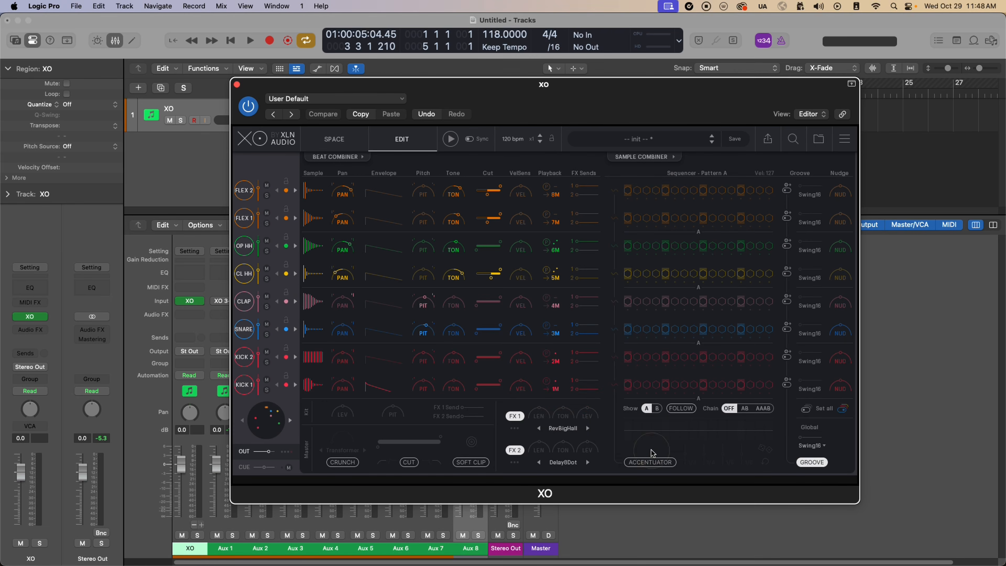
- Compare playback of the soloed XO channel with that of soloed Aux 1-8, and clear the solos
key("space")
left_click(238, 86)
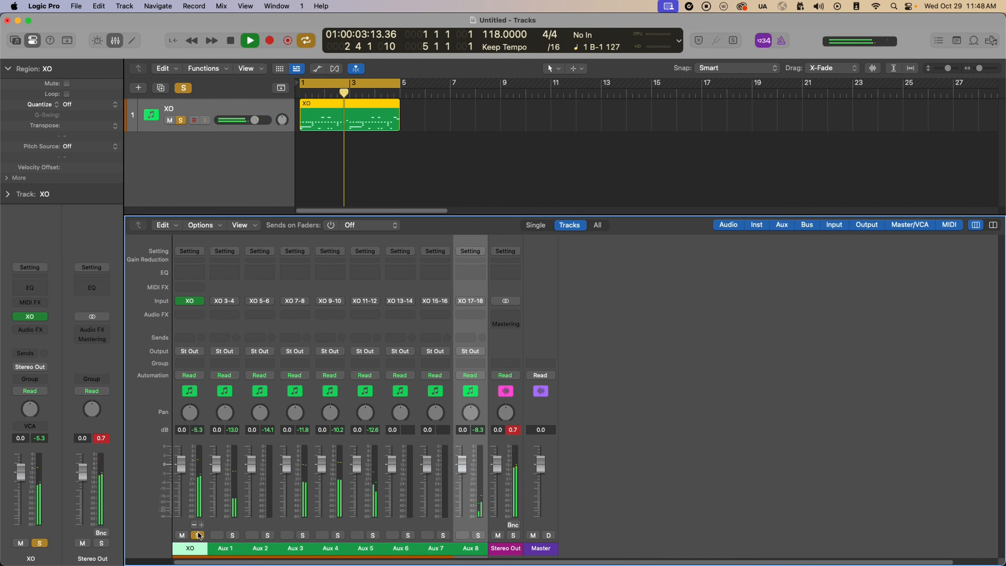
key("space")
left_click_drag(231, 536, 478, 535)
key("space")
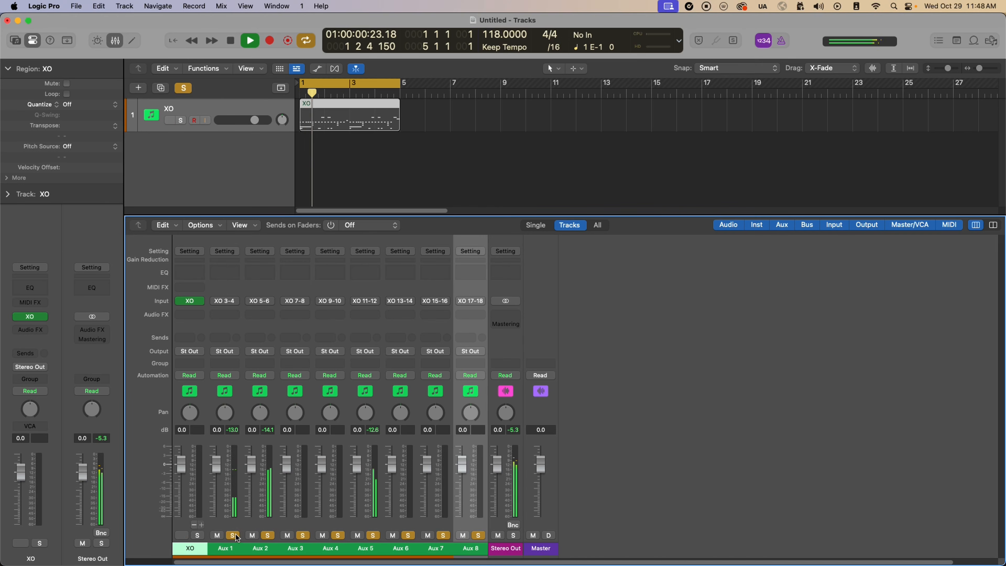
key("space")
left_click_drag(232, 534, 458, 537)
left_click(478, 535)
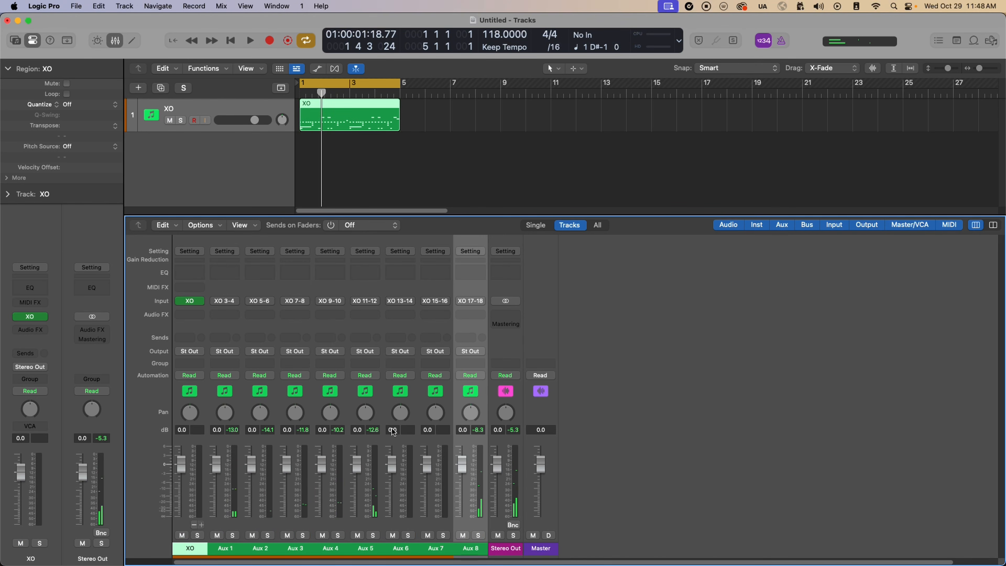
- Reset the output routing of XO's lanes 1-8 to the master
left_click(189, 304)
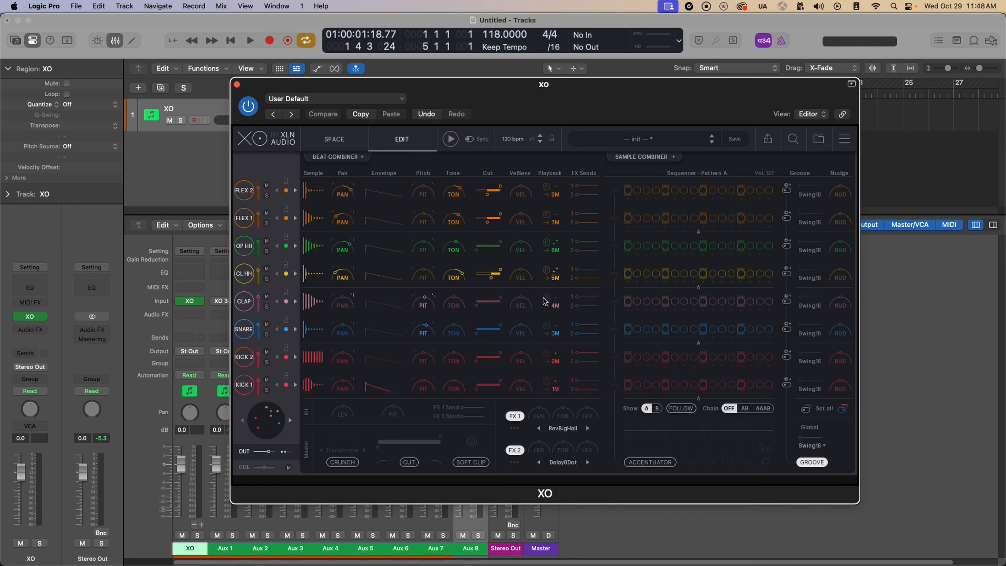
left_click(560, 393)
mouse_move(586, 419)
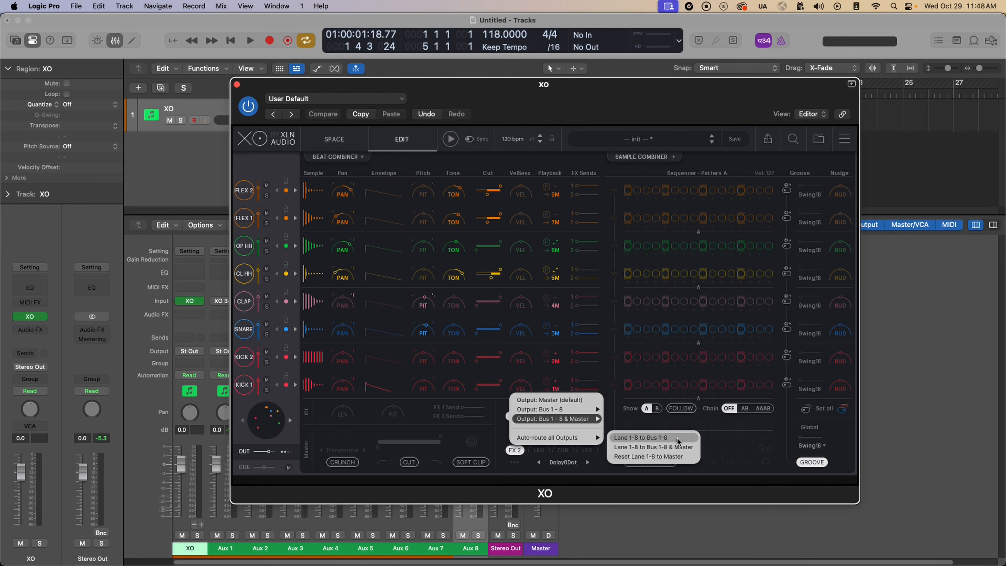
left_click(669, 456)
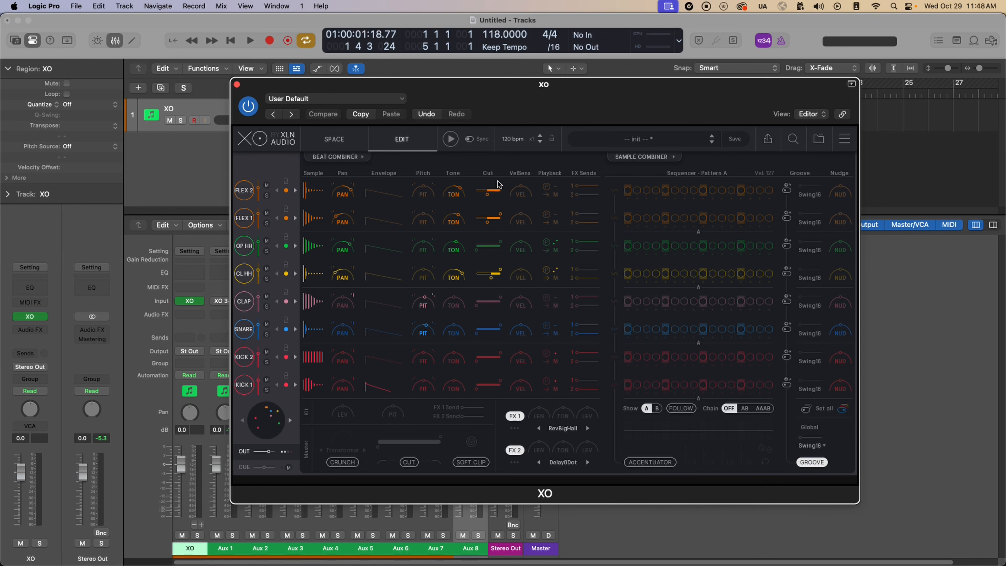
- Play the pattern through the XO channel and remove its aux channels from the mixer
key("space")
left_click(237, 85)
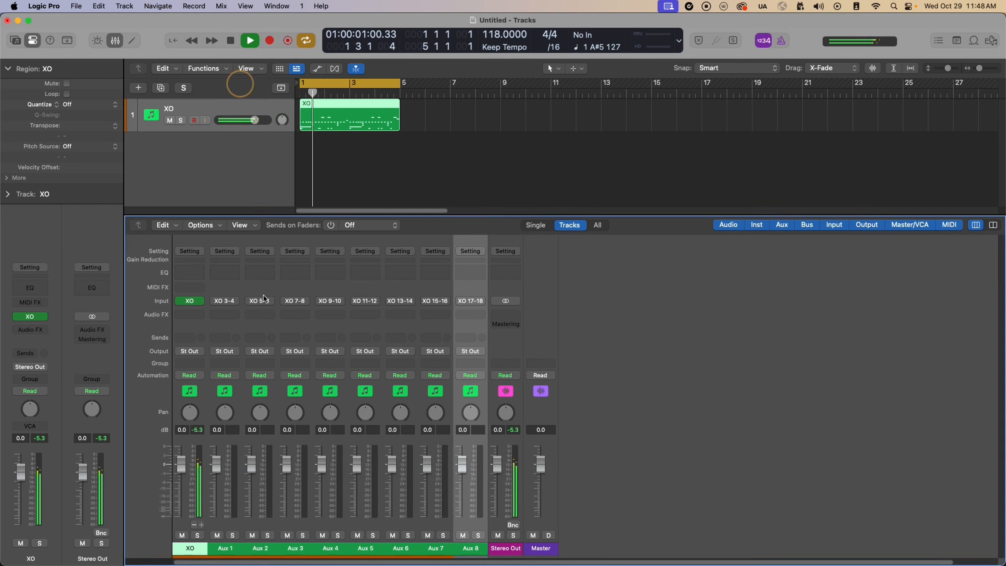
left_click(195, 525)
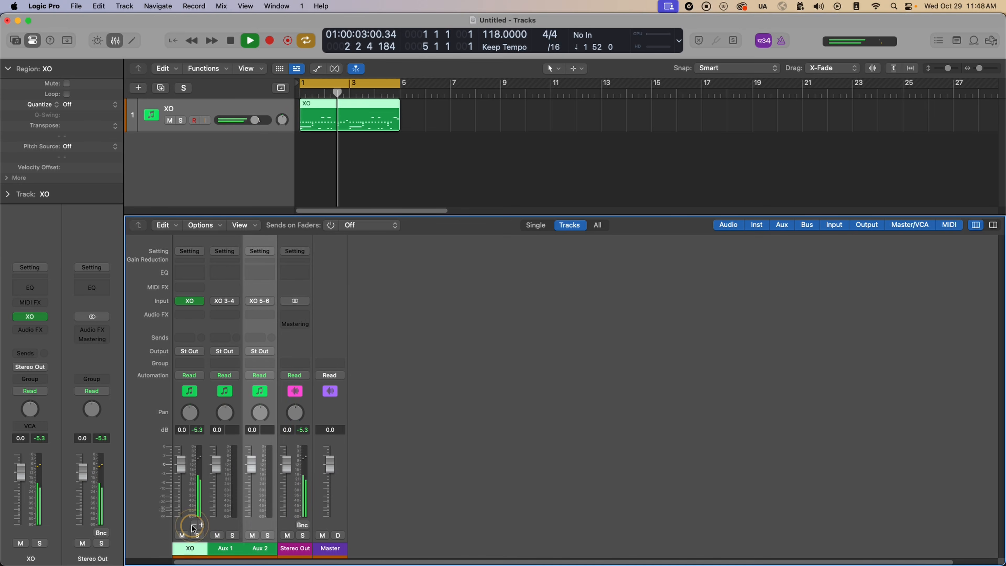
key("space")
- Browse the reverb and delay types available for FX 1 and FX 2 in XO, keeping the current choices
left_click(190, 301)
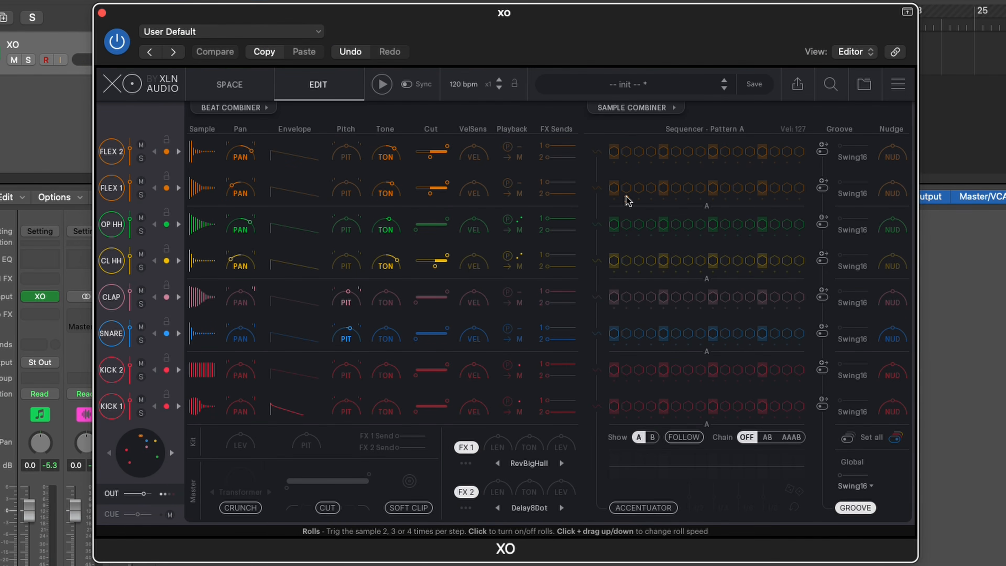
left_click(537, 460)
left_click(491, 440)
left_click(527, 458)
left_click(567, 380)
left_click(518, 507)
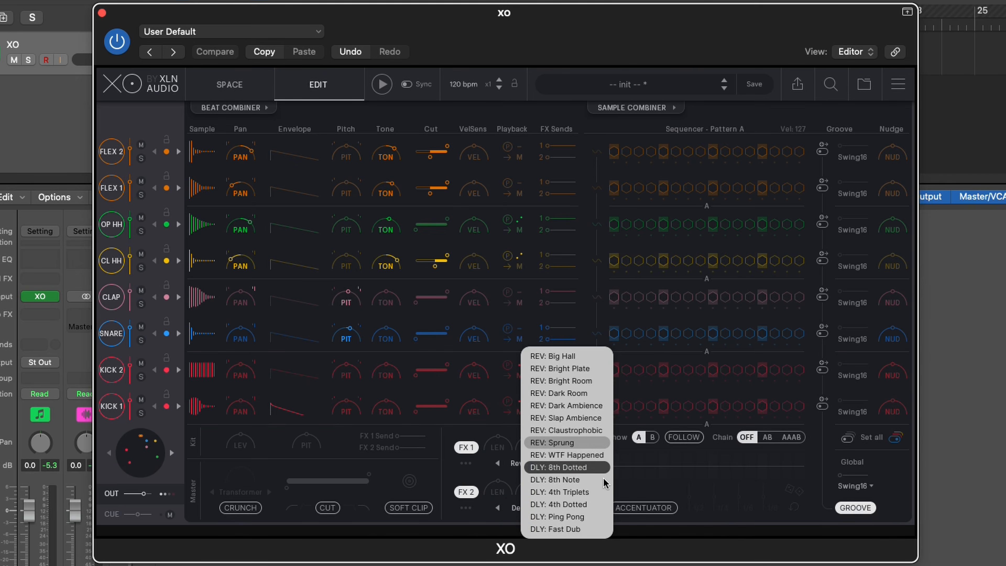
left_click(680, 463)
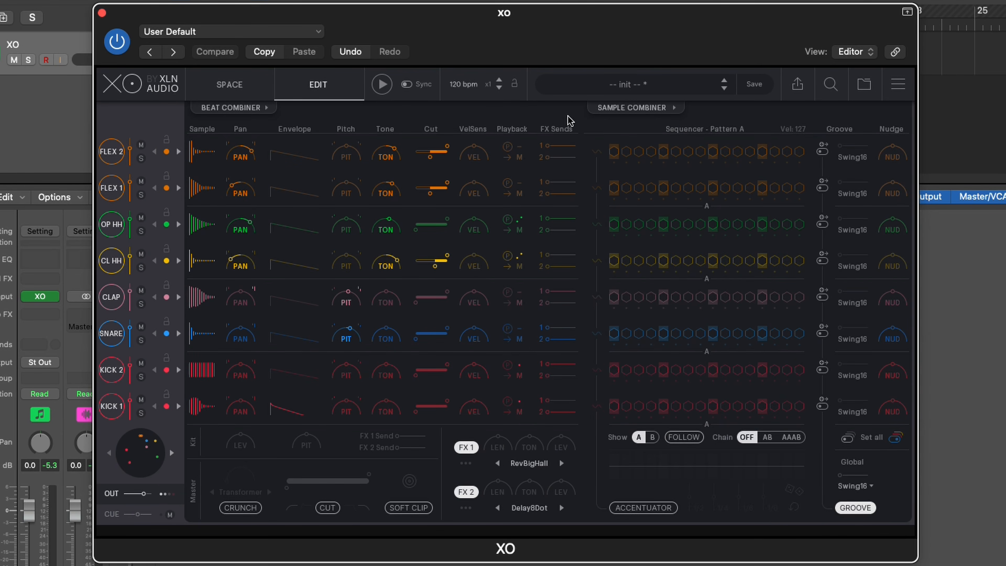
- Try the FX 1 send on the FLEX 2 lane and the kit-wide FX 1 Send
left_click_drag(547, 146, 539, 146)
mouse_move(397, 435)
left_mouse_down()
mouse_move(410, 436)
mouse_move(385, 438)
left_mouse_up()
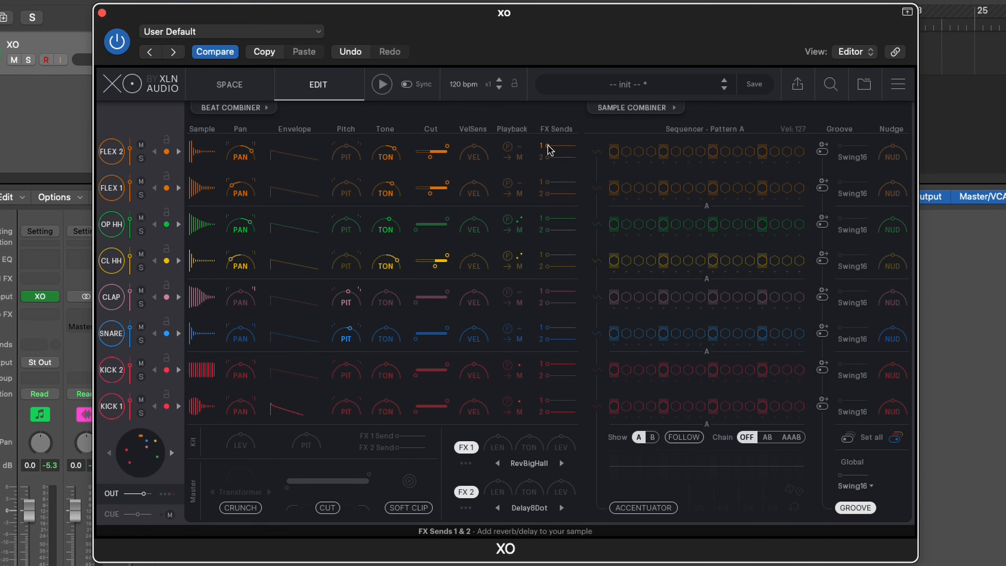
- Raise the FX 1 sends of the SNARE to about 24% and of the CLAP, and set FX 1 to the Bright Plate reverb
left_click_drag(548, 327, 556, 332)
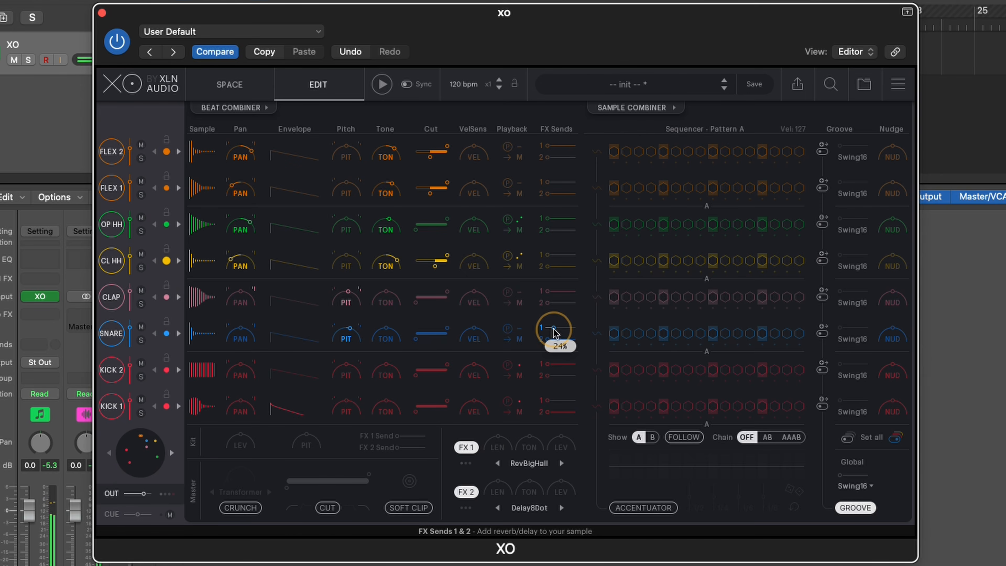
left_click_drag(548, 291, 554, 298)
left_click(529, 463)
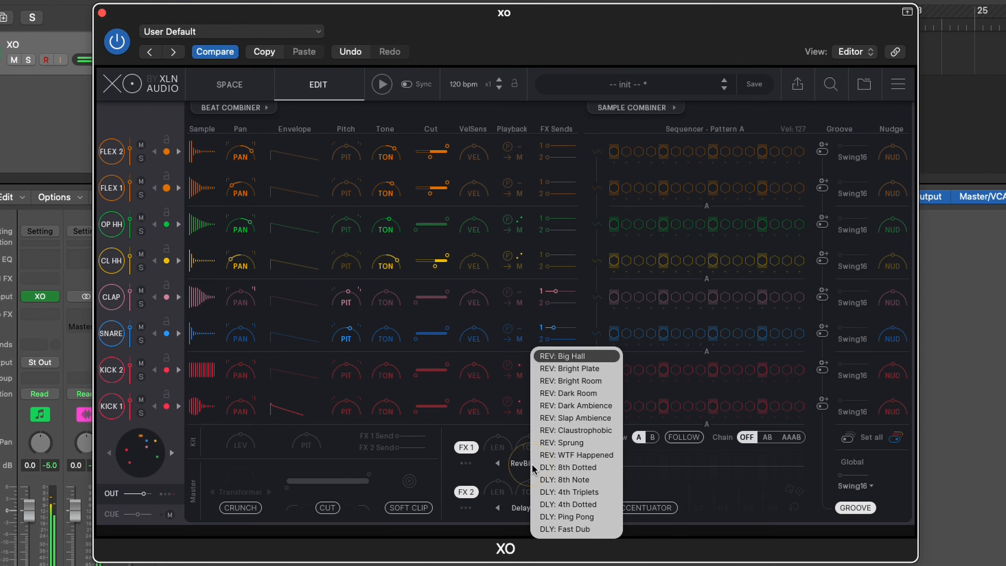
left_click(570, 369)
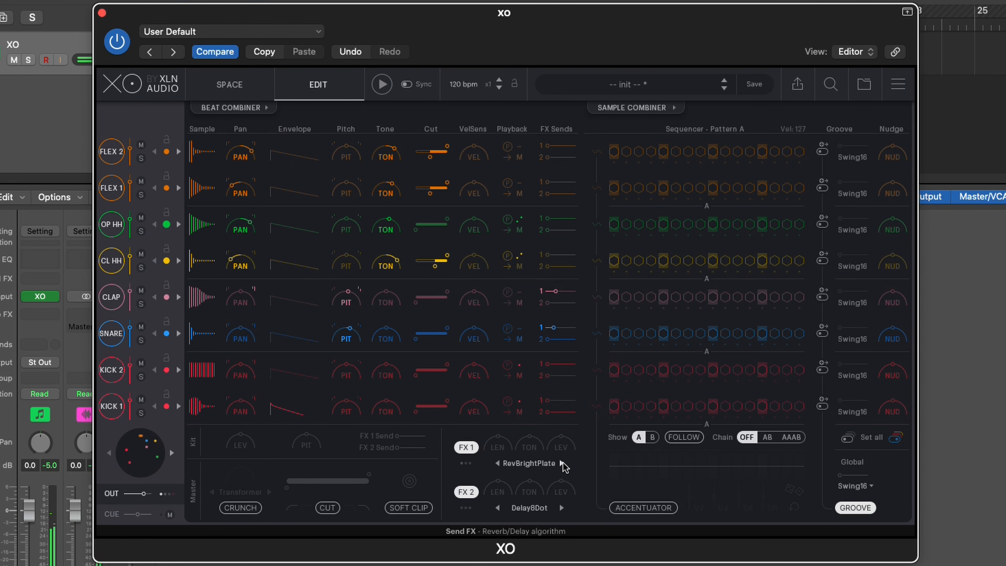
- Audition further reverb types for FX 1, choose Dark Room and shorten its length to about 37%
left_click(562, 463)
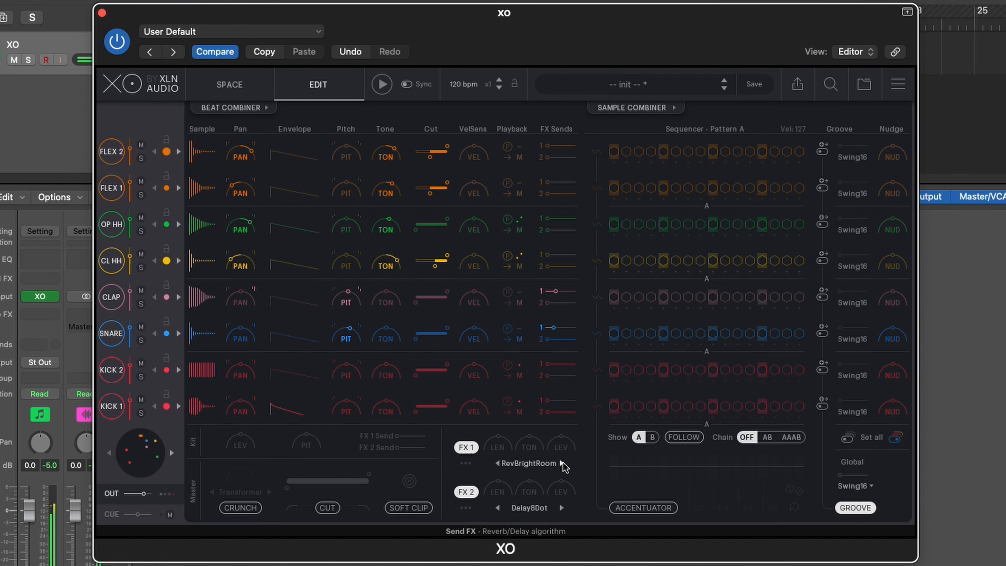
left_click(561, 463)
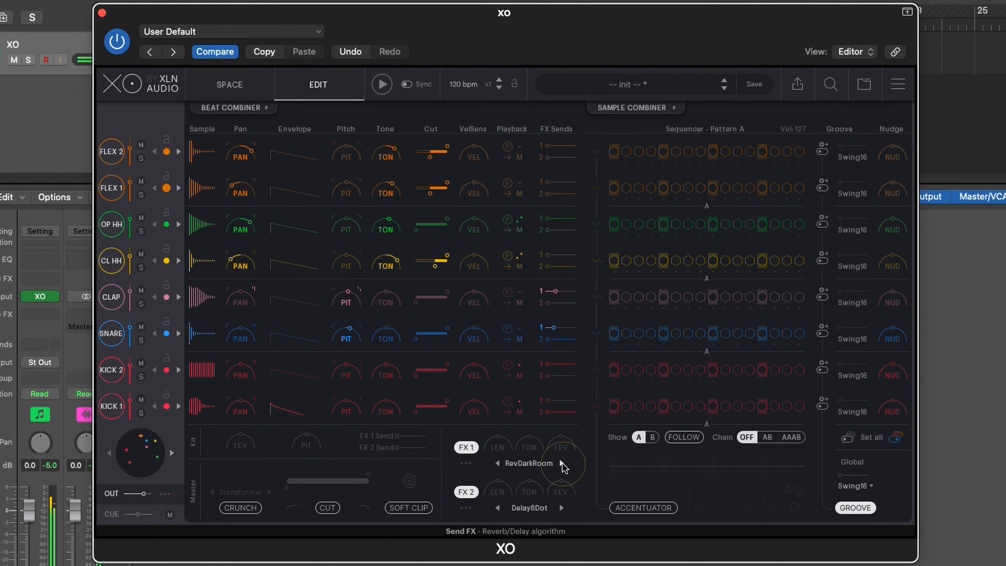
left_click(562, 463)
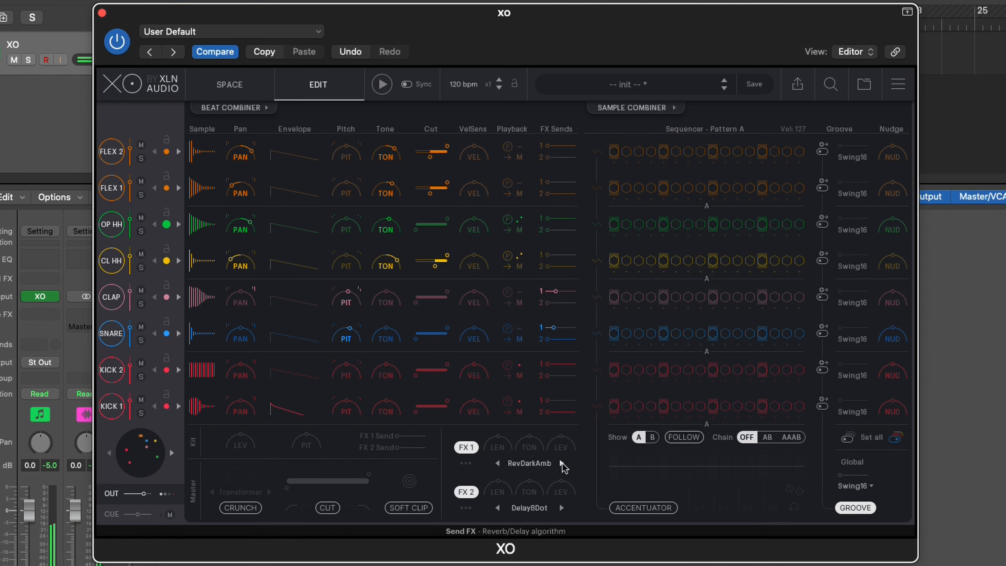
left_click(540, 464)
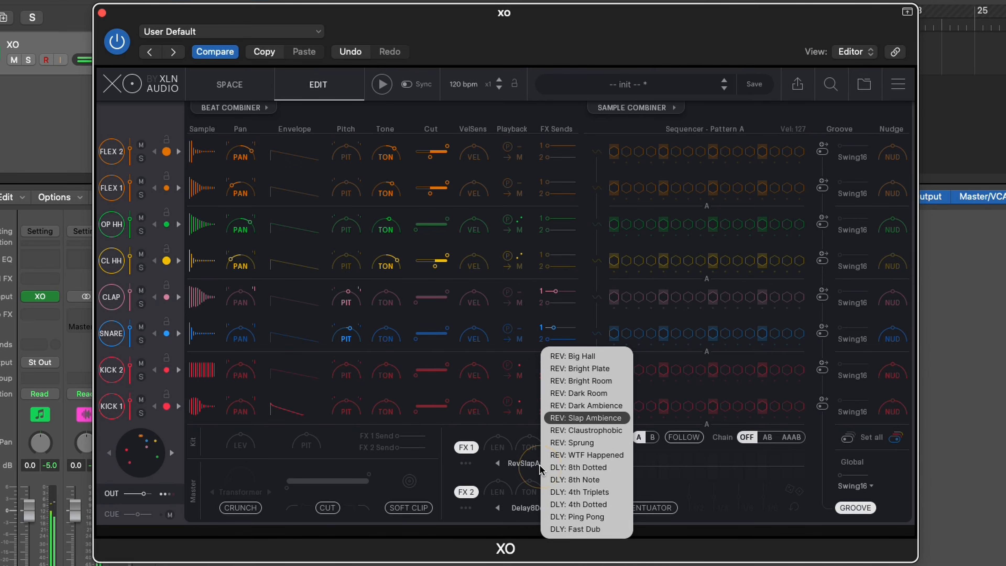
left_click(594, 396)
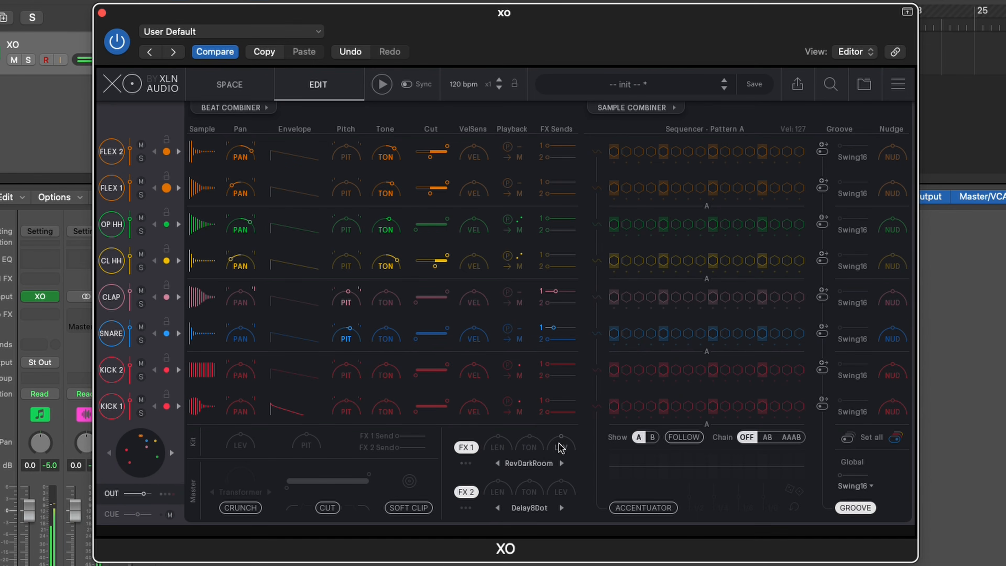
left_click_drag(506, 446, 495, 497)
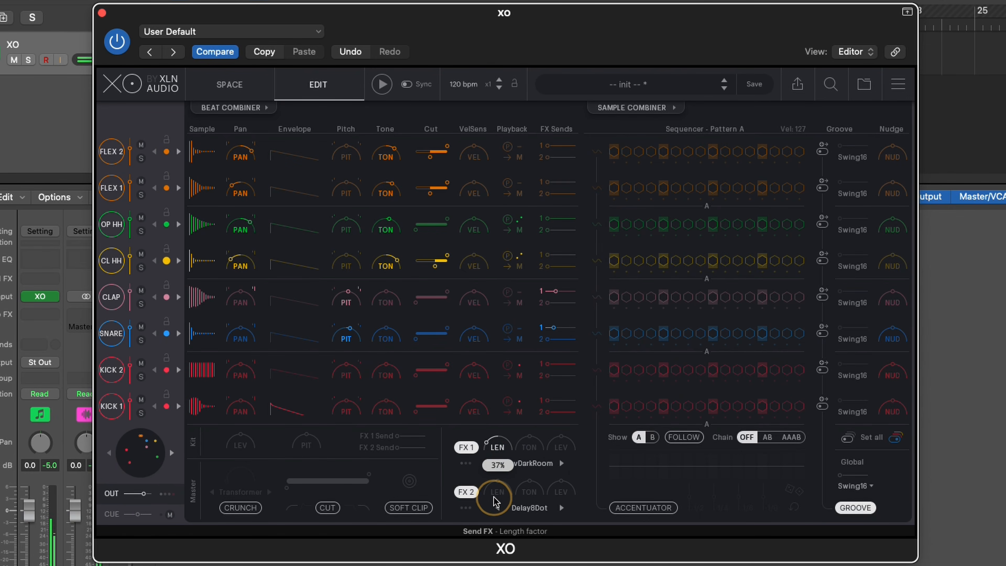
- Raise the FX 1 sends on the CL HH and OP HH lanes, FLEX 1 to about 29% and FLEX 2 to about 26%
left_click_drag(550, 258, 552, 218)
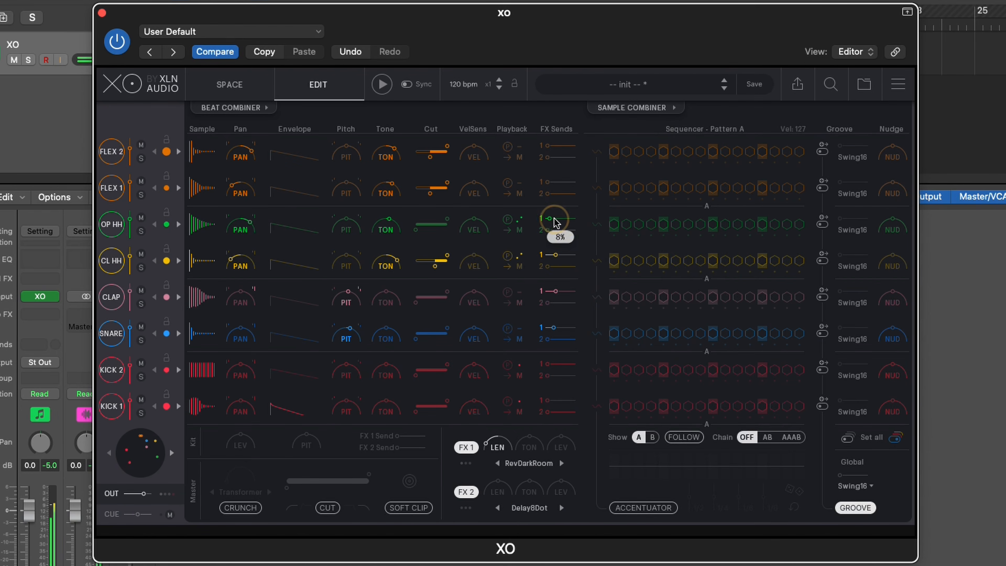
left_click_drag(549, 182, 554, 182)
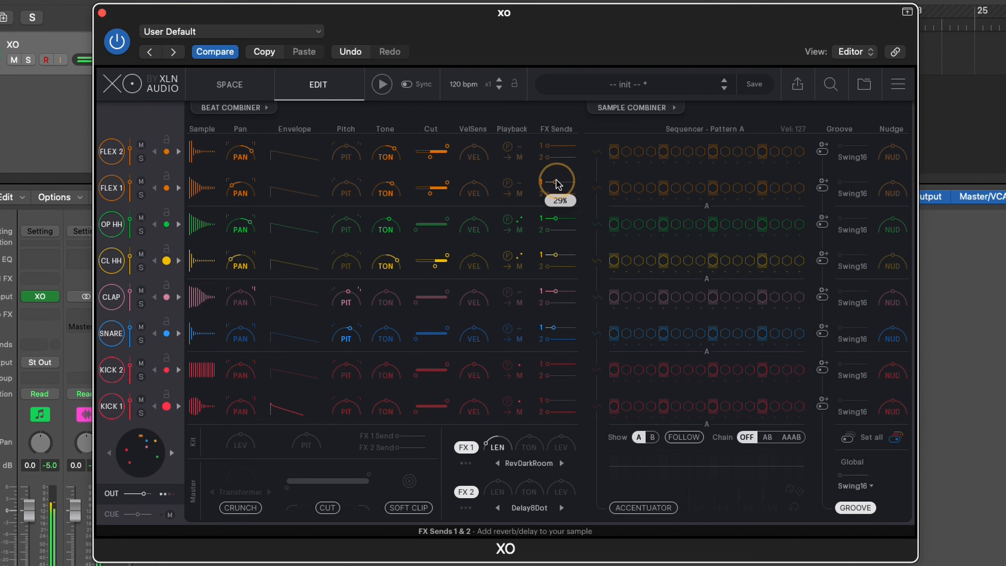
left_click_drag(548, 146, 555, 147)
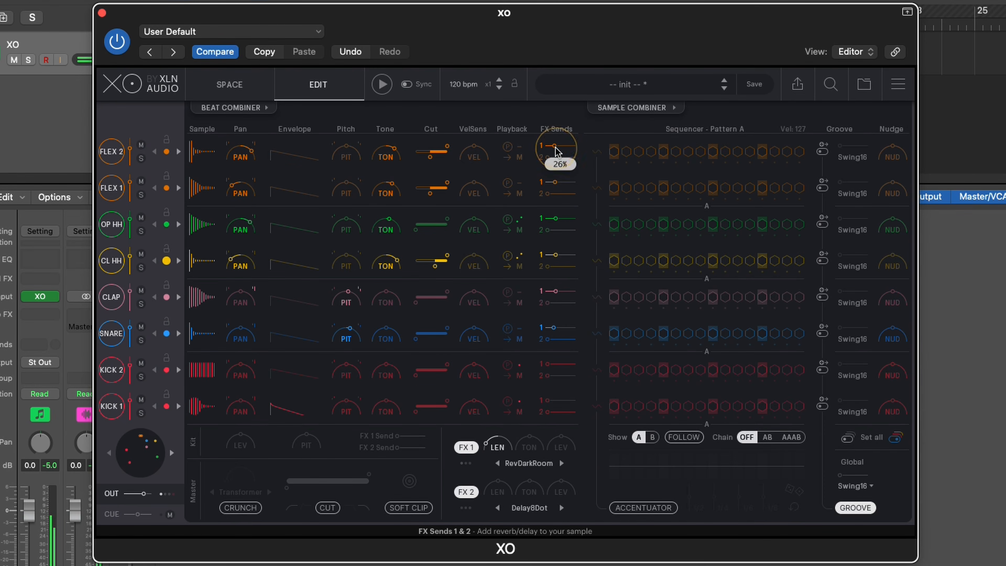
- Trim the SNARE and CLAP FX 1 sends, and balance FX 1 with a lower level and a tone of about 2.6 dB
left_click(558, 456)
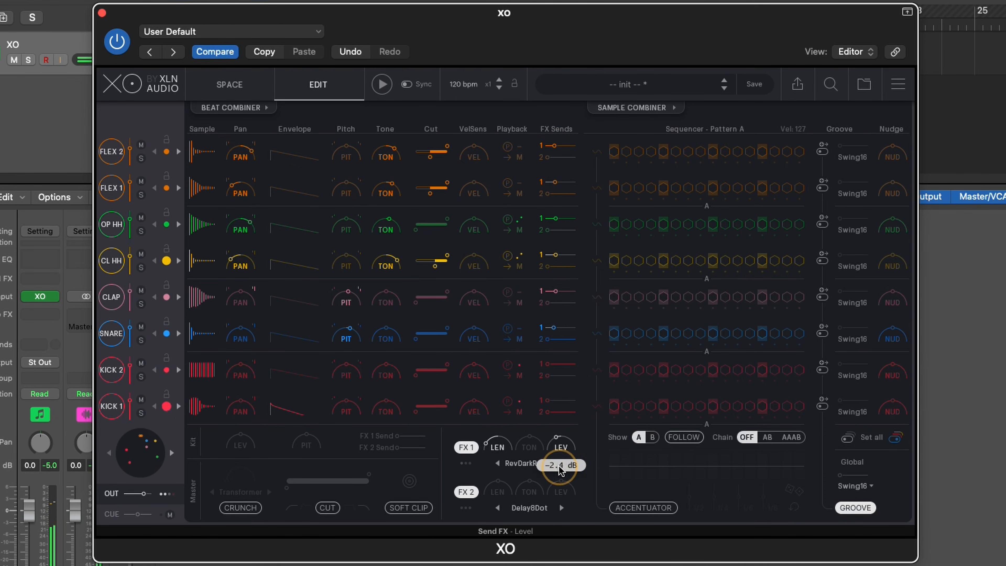
mouse_move(529, 447)
left_mouse_down()
mouse_move(524, 369)
mouse_move(514, 451)
left_mouse_up()
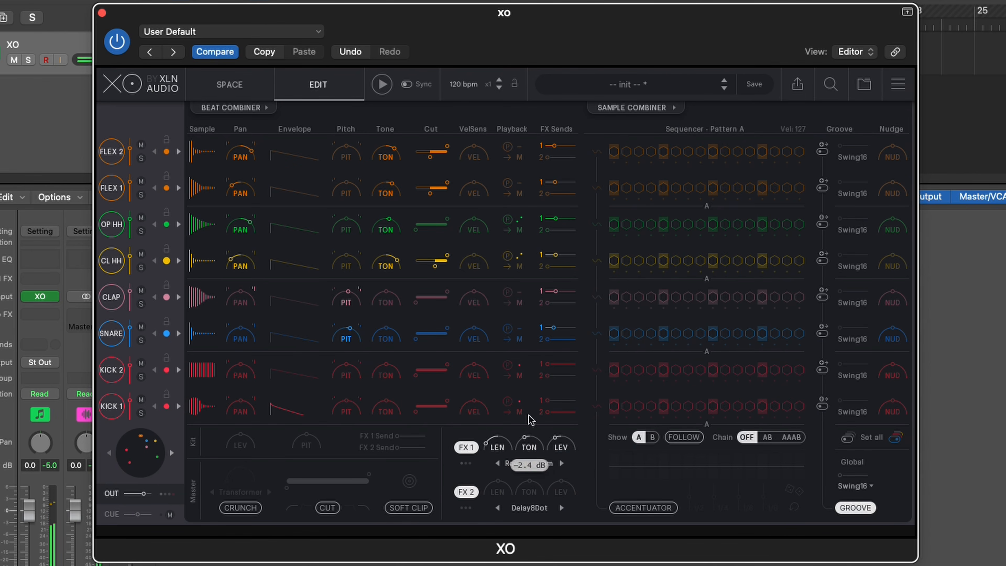
left_click(553, 329)
left_click_drag(556, 291, 552, 292)
left_click_drag(559, 444, 529, 408)
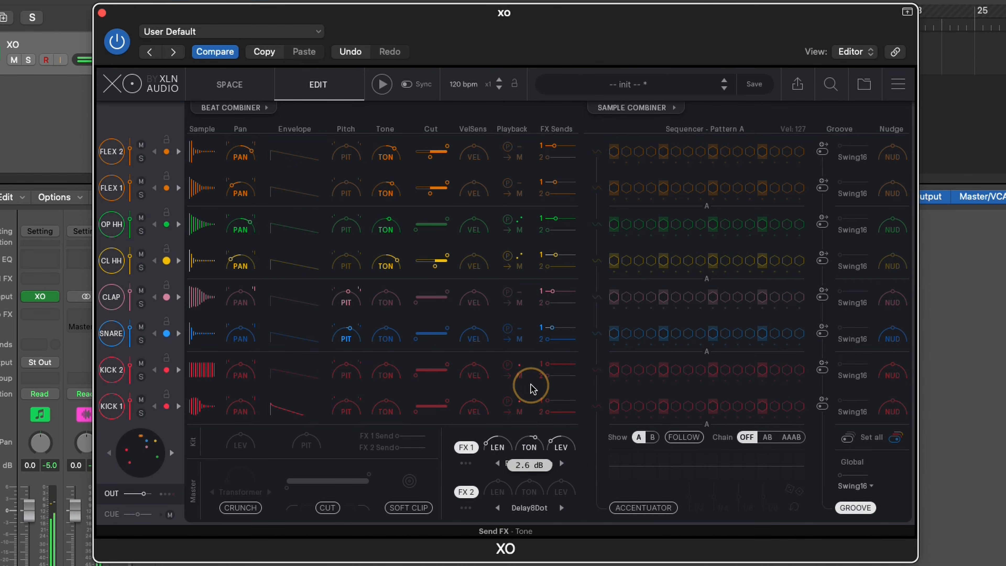
left_click(560, 453)
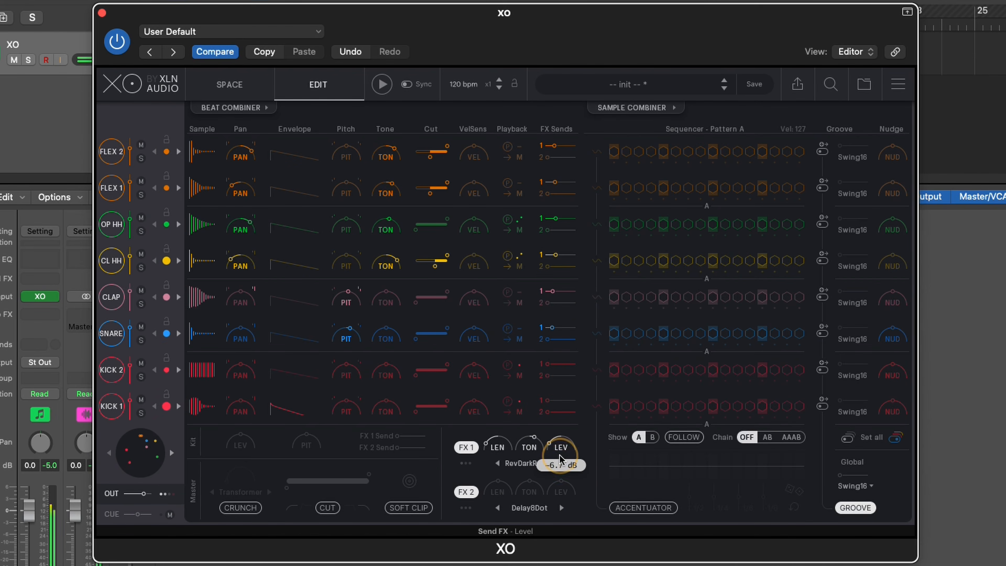
- Set FX 2 to the Bright Plate reverb and raise the FX 2 sends of the SNARE and, to about 61%, the CLAP
left_click(541, 508)
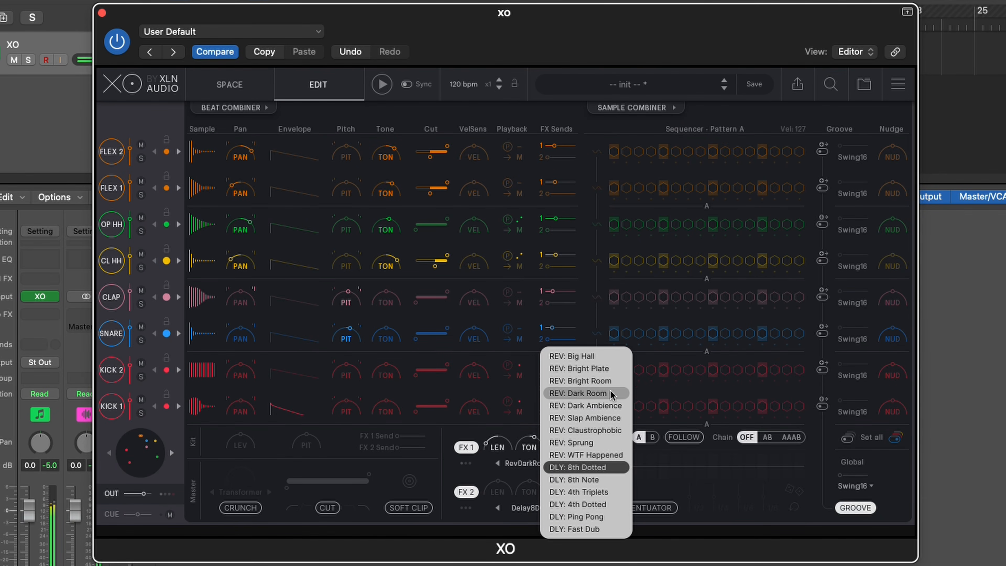
left_click(609, 370)
left_click_drag(552, 341, 566, 341)
left_click_drag(548, 303, 567, 307)
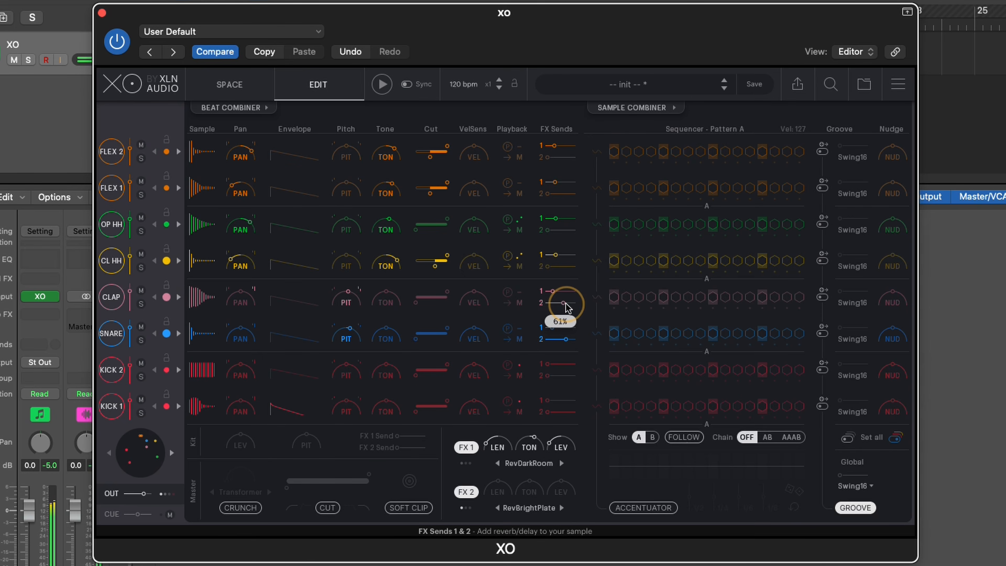
- Lower FX 2's level, length and tone, with the tone at about -8.1 dB, and reduce the SNARE and CLAP FX 2 sends
left_click_drag(563, 494, 561, 544)
left_click_drag(502, 491, 516, 553)
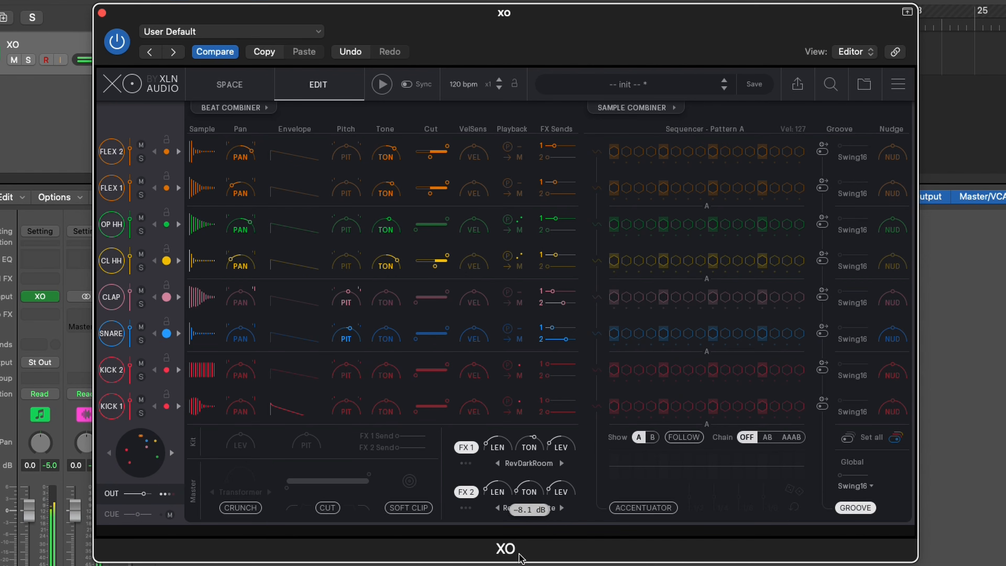
left_click_drag(559, 489, 558, 497)
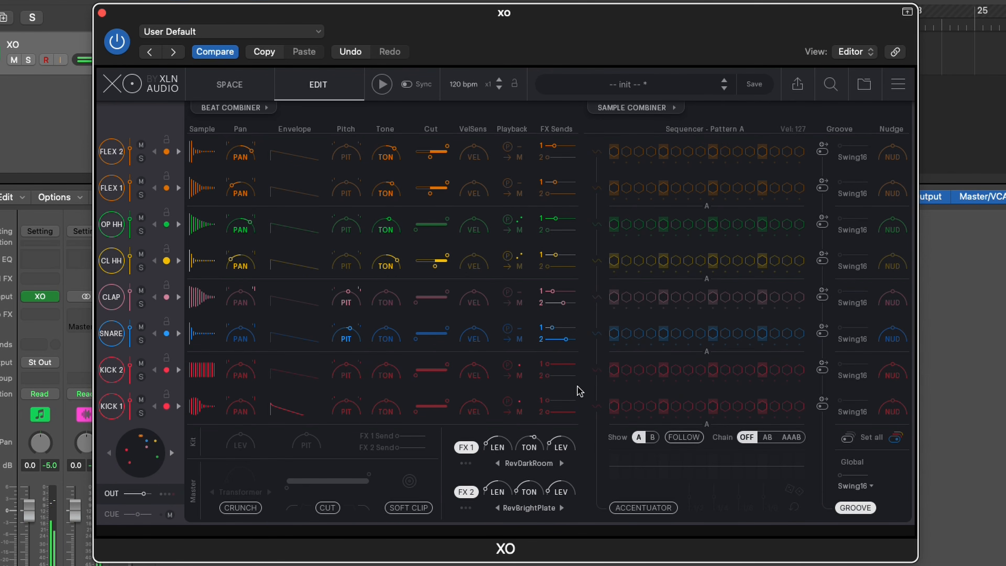
left_click_drag(565, 339, 557, 339)
left_click_drag(565, 303, 558, 303)
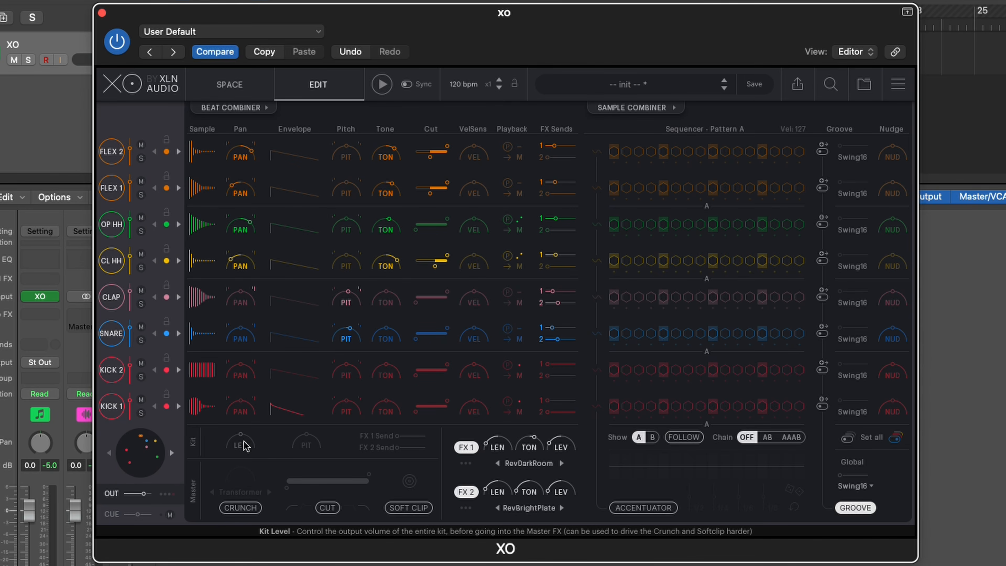
- Try the kit-wide Level, Pitch and FX 1 Send controls, returning each to its default
mouse_move(244, 446)
left_mouse_down()
mouse_move(242, 495)
mouse_move(233, 376)
mouse_move(232, 431)
left_mouse_up()
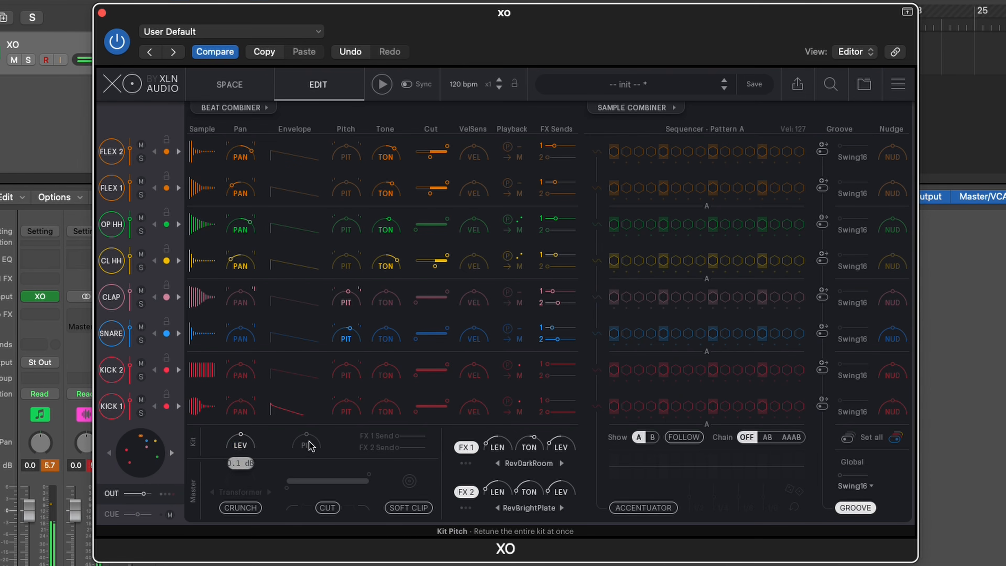
left_click(243, 440, "alt")
left_click_drag(321, 448, 295, 539)
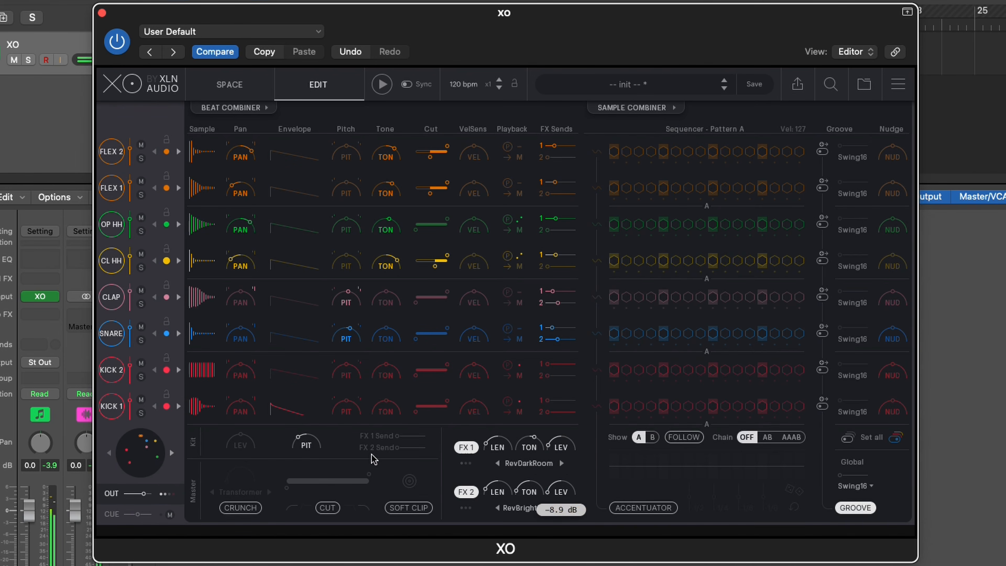
left_click_drag(308, 447, 307, 344)
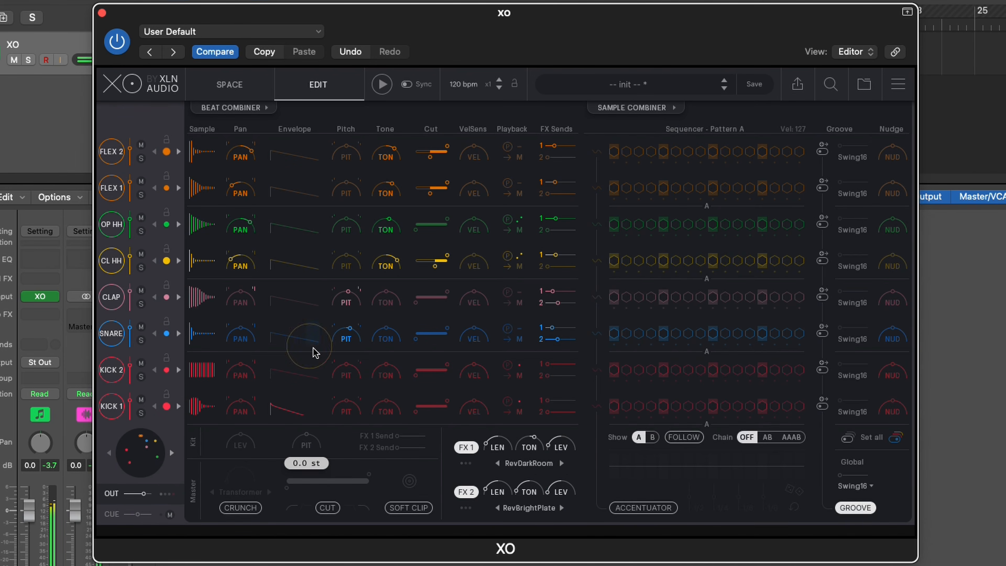
left_click_drag(397, 436, 509, 449)
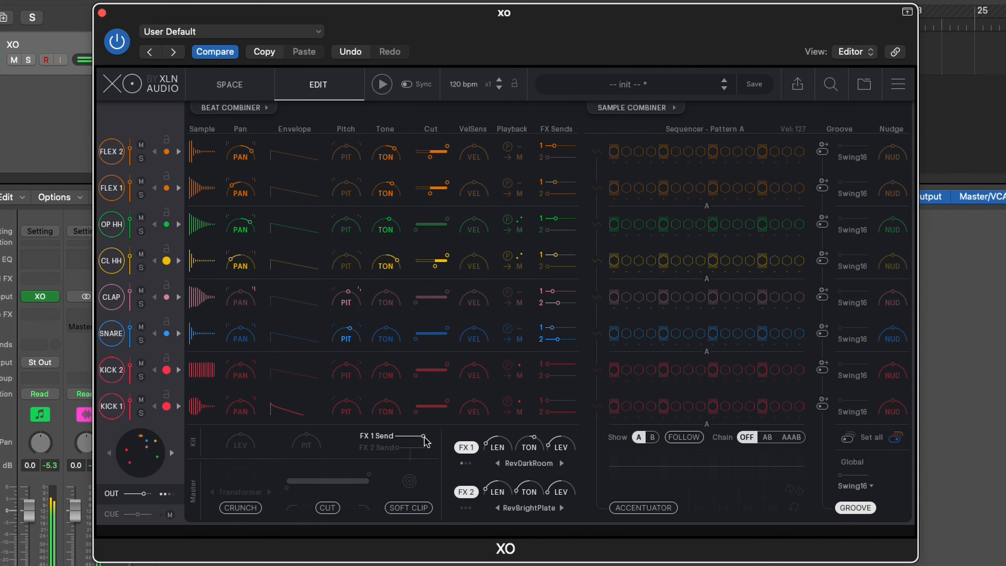
left_click_drag(424, 435, 370, 471)
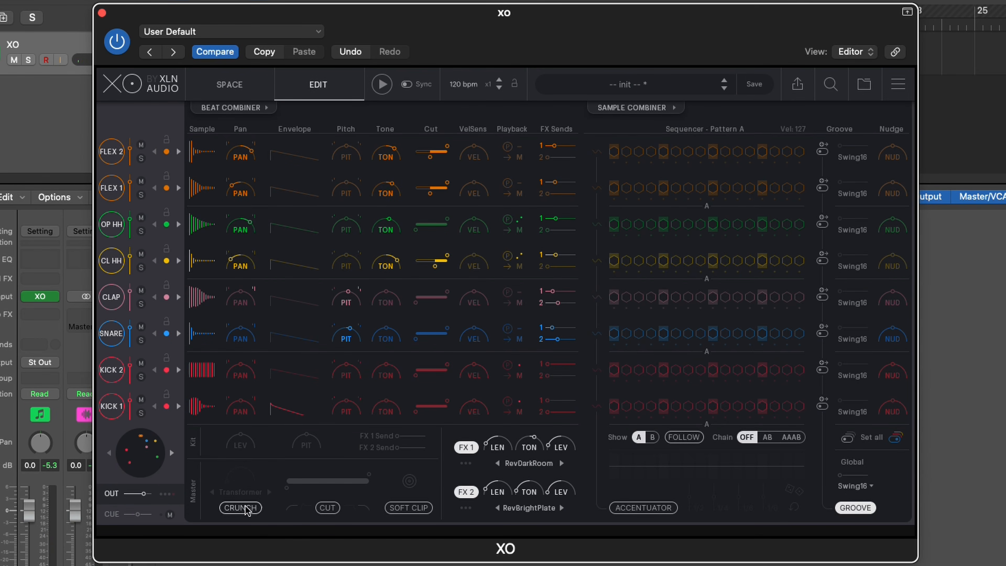
- Enable the master Crunch with the Transformer algorithm at about 62% and lower the send effect levels
left_click(254, 510)
left_click_drag(244, 480, 246, 463)
left_click(267, 491)
left_click(249, 491)
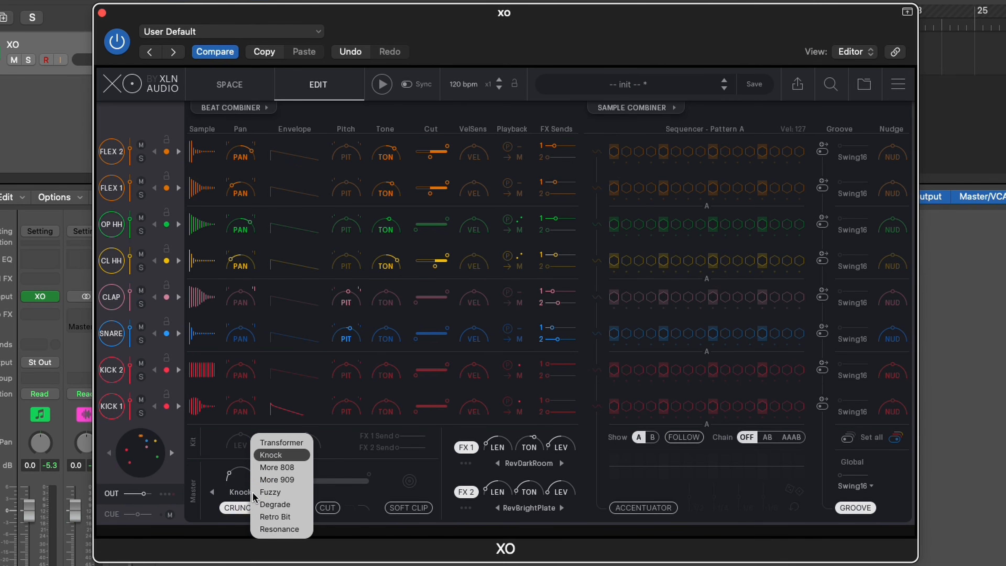
left_click(280, 442)
left_click_drag(242, 477, 242, 408)
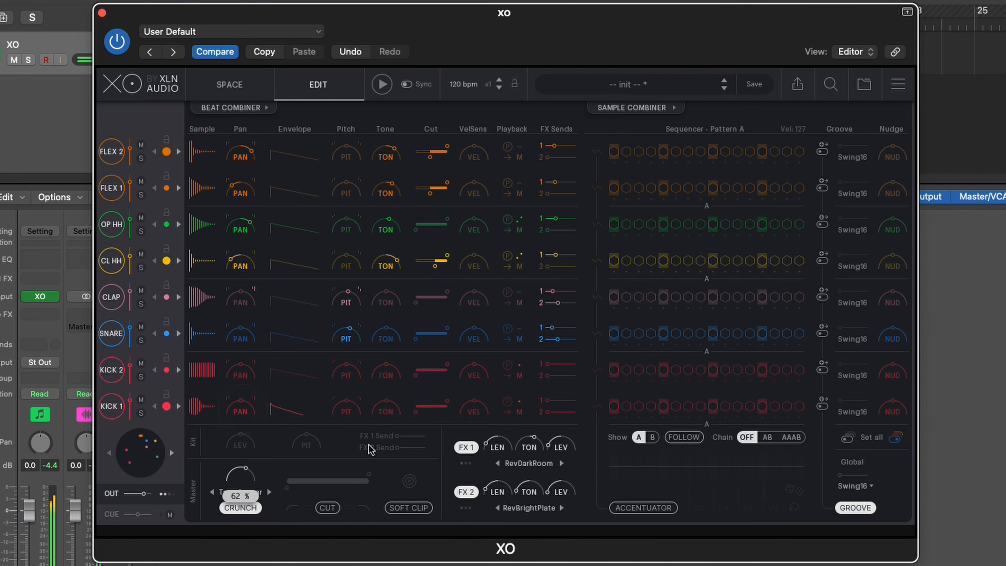
left_click_drag(568, 445, 568, 522)
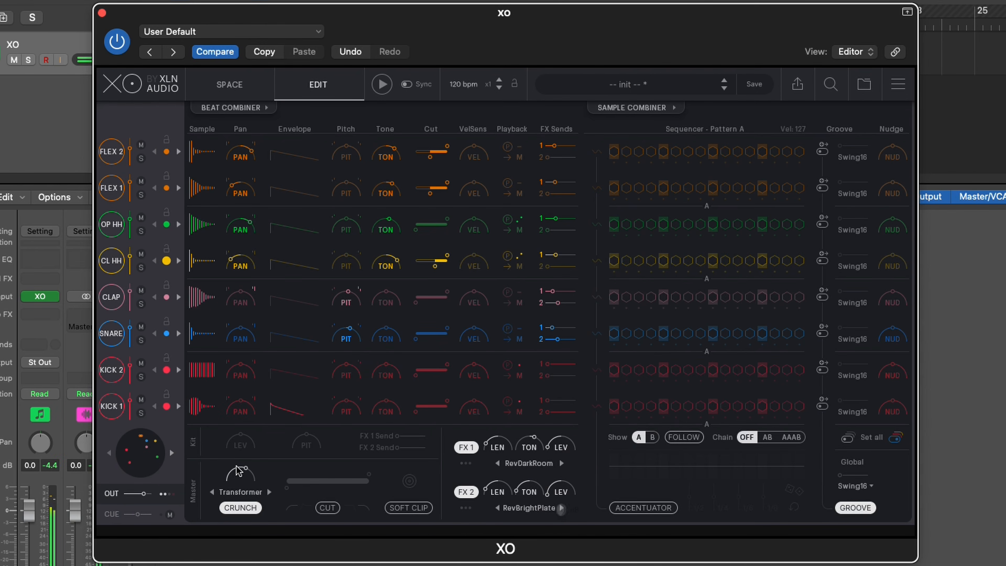
- Compare the Knock algorithm and a bypassed Crunch, and return to Transformer with a reduced amount
left_click(269, 492)
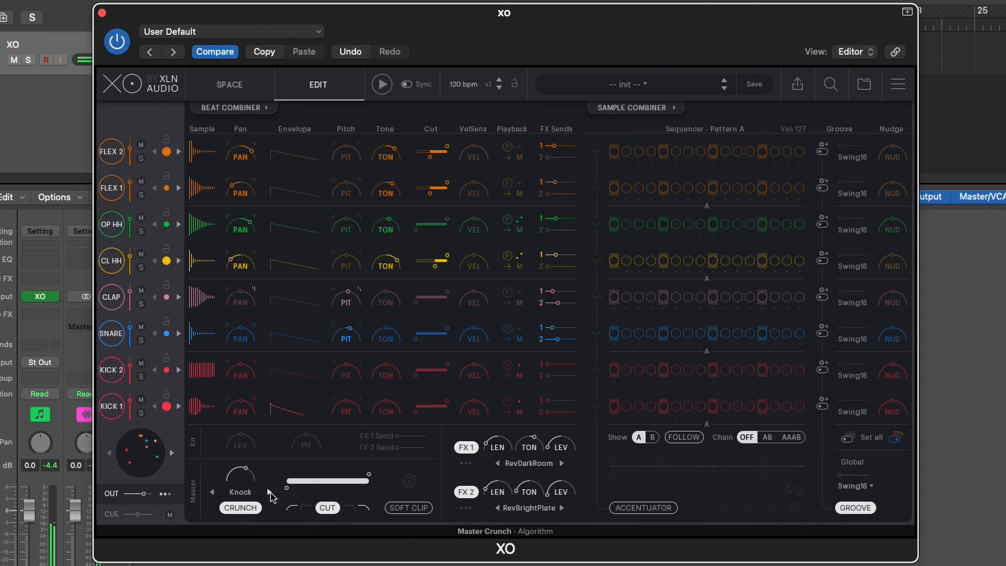
left_click(249, 507)
left_click(250, 507)
left_click(241, 492)
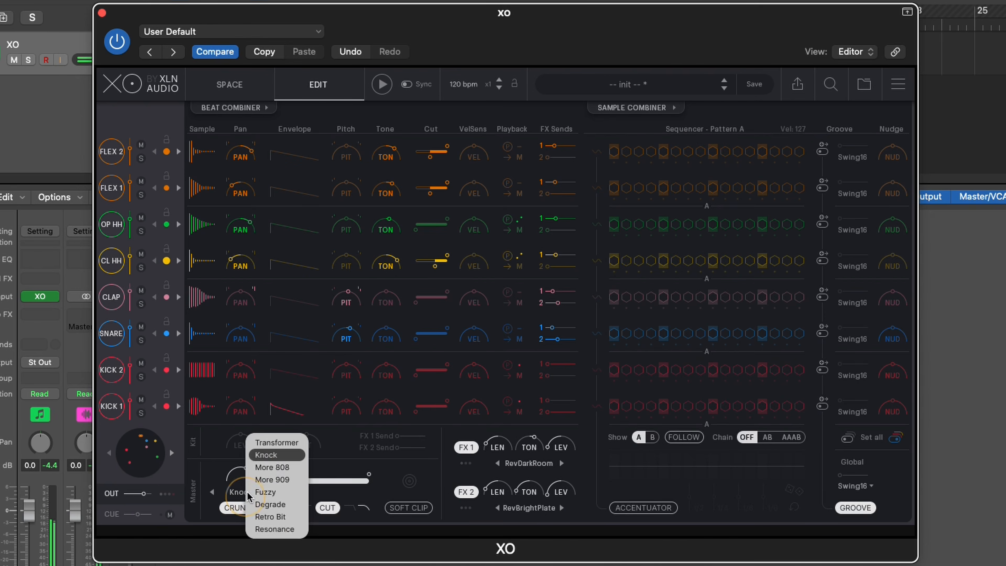
left_click(272, 444)
left_click_drag(239, 475, 244, 547)
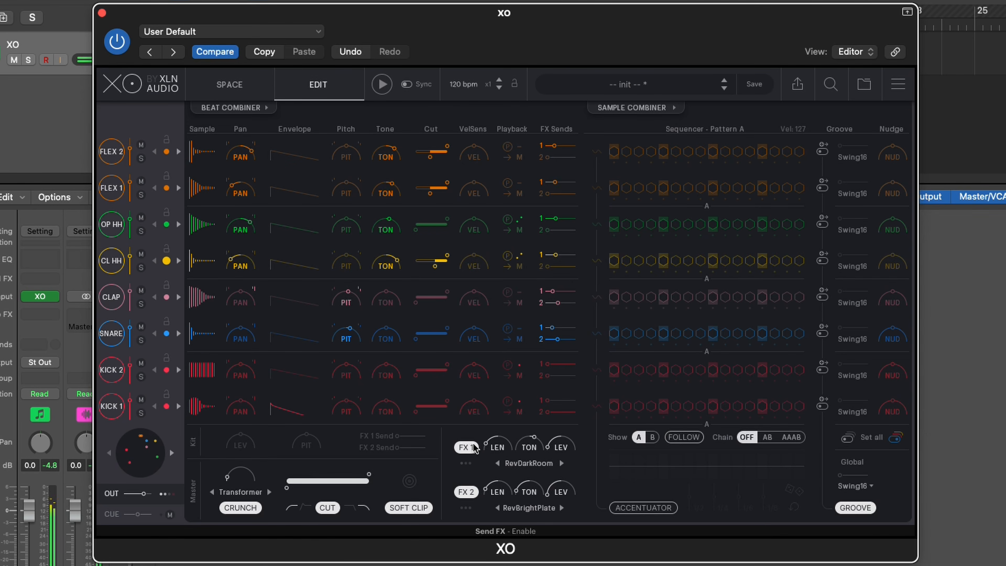
- Try driving the Soft Clip by raising the Kit Level to about 10.2 dB, and reset the level
left_click_drag(242, 443, 239, 378)
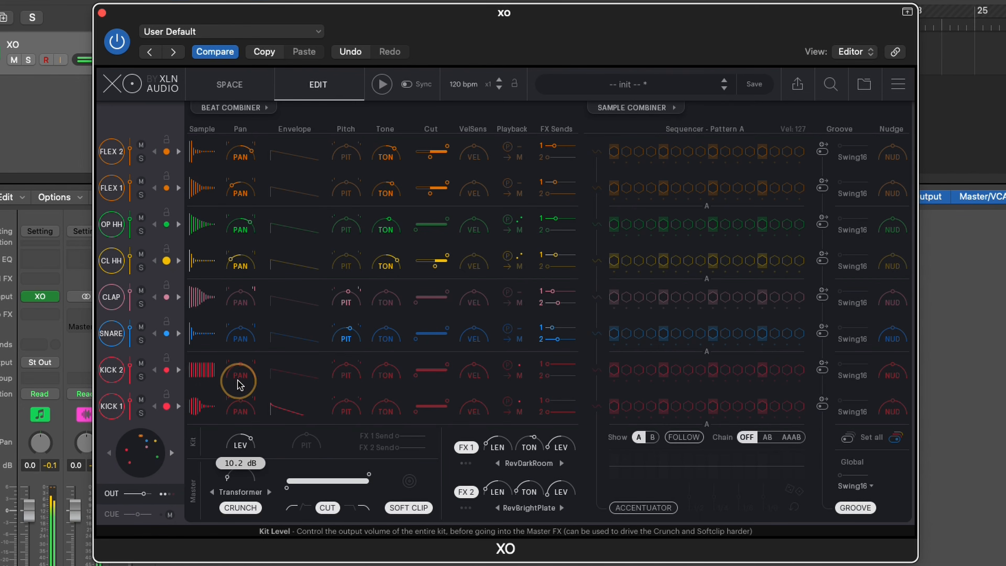
double_click(246, 461)
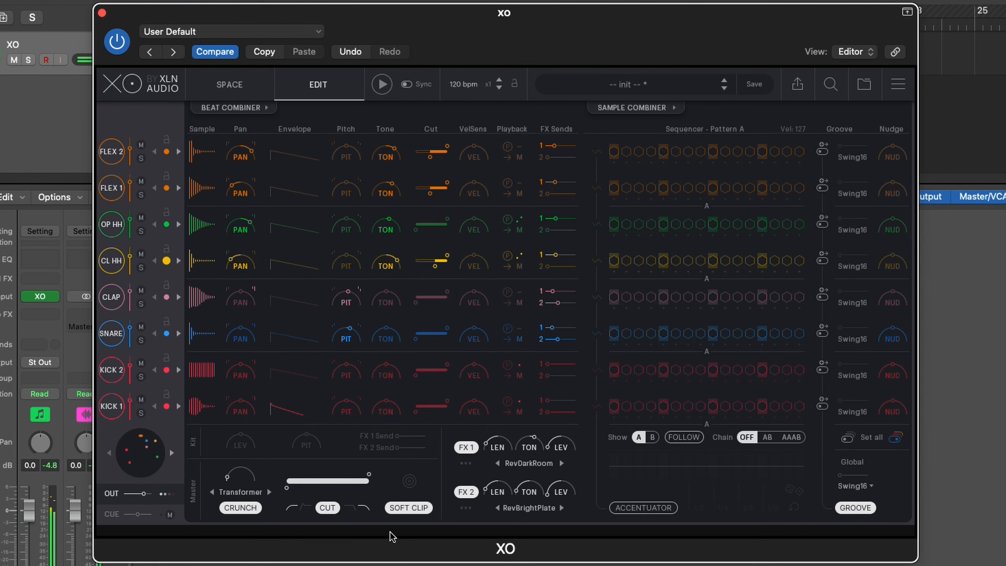
- Compare the master Cut filter off and on, and raise its low cut slightly
left_click(330, 507)
left_click(330, 507)
left_click_drag(286, 488, 290, 490)
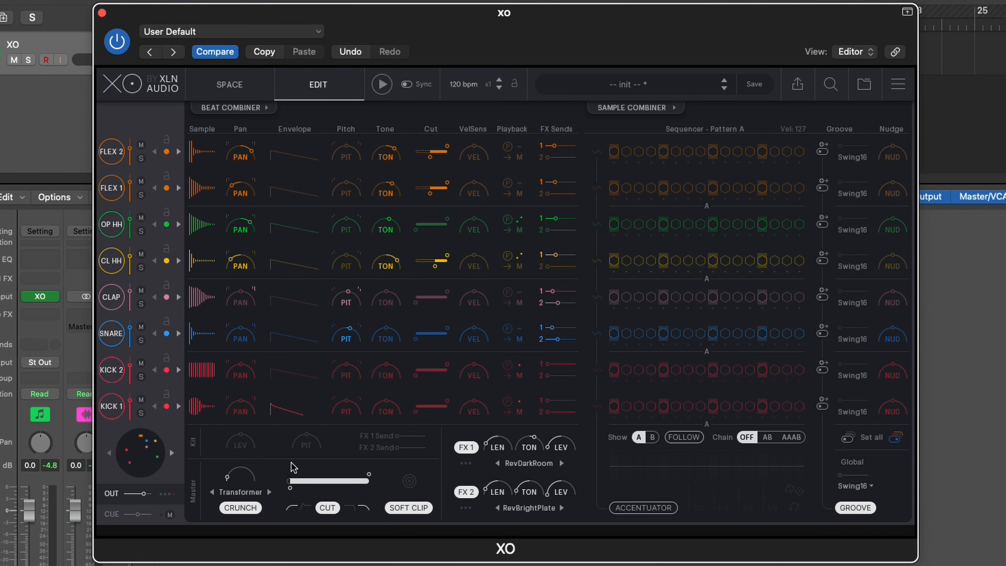
- Readjust the master Cut filter's low cut, try the high cut at about 9224 Hz, and try the filter slope options
mouse_move(289, 490)
left_mouse_down()
mouse_move(322, 489)
mouse_move(280, 490)
left_mouse_up()
left_click(290, 507)
mouse_move(369, 473)
left_mouse_down()
mouse_move(317, 478)
mouse_move(368, 473)
left_mouse_up()
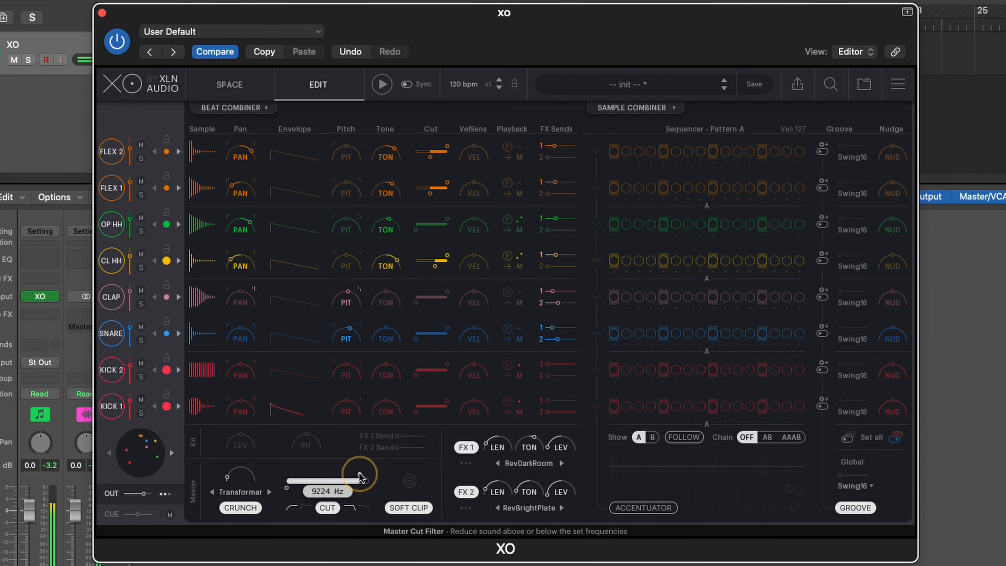
left_click(364, 507)
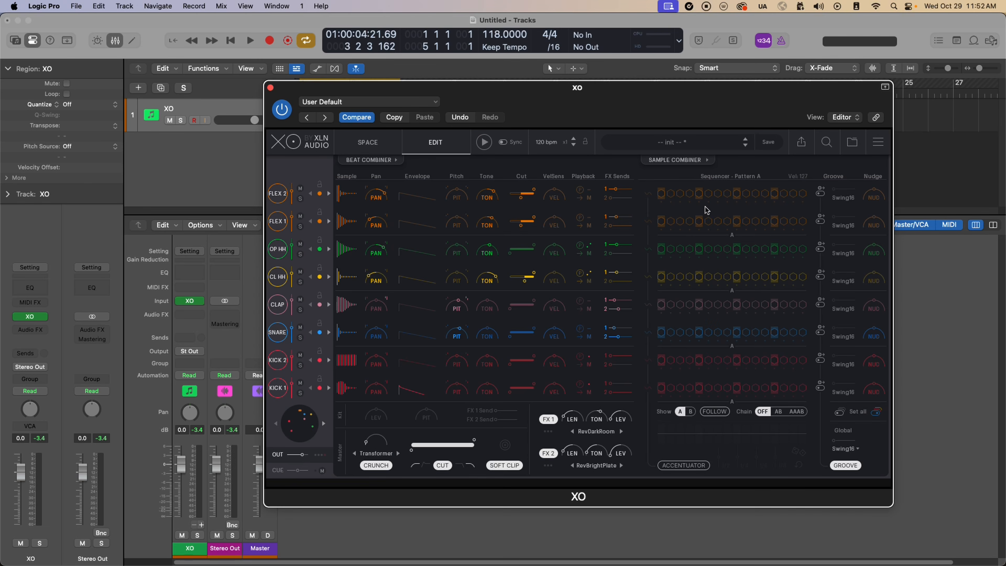
- Delete the closed hi-hat notes from the XO MIDI region in the Piano Roll and play back the remaining pattern
left_click_drag(600, 95, 620, 150)
double_click(386, 119)
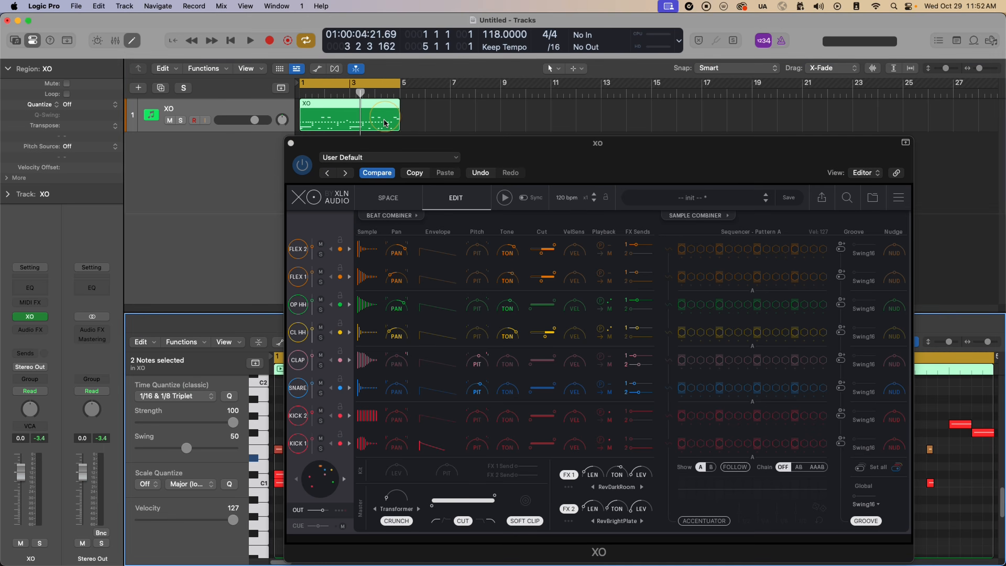
left_click(291, 143)
left_click(985, 342)
left_click_drag(616, 444, 276, 447)
key("BackSpace")
key("space")
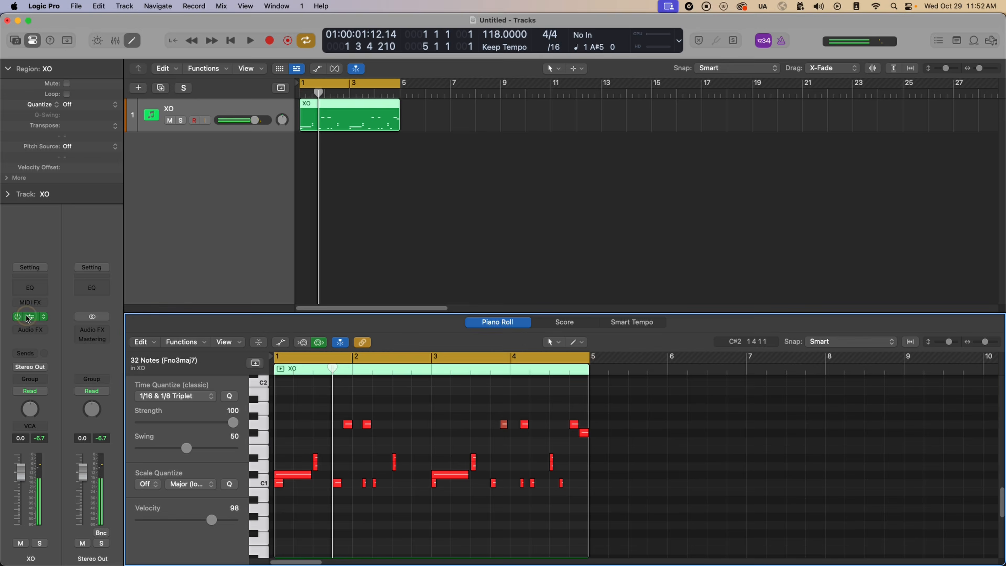
- Reopen XO, enable Sync, and fill all 16 steps of the closed hi-hat lane in pattern A
left_click(30, 317)
left_click_drag(784, 150, 697, 76)
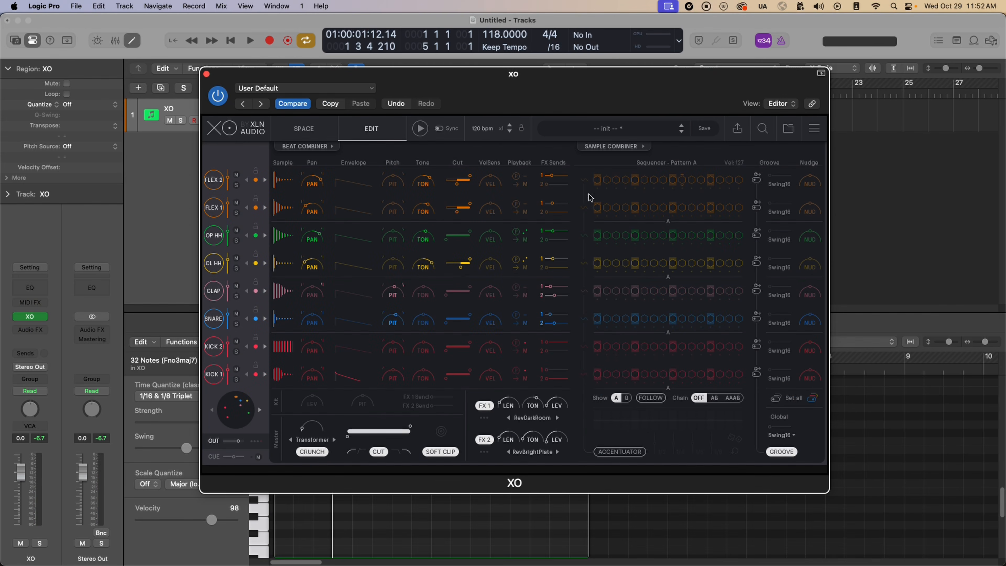
key("space")
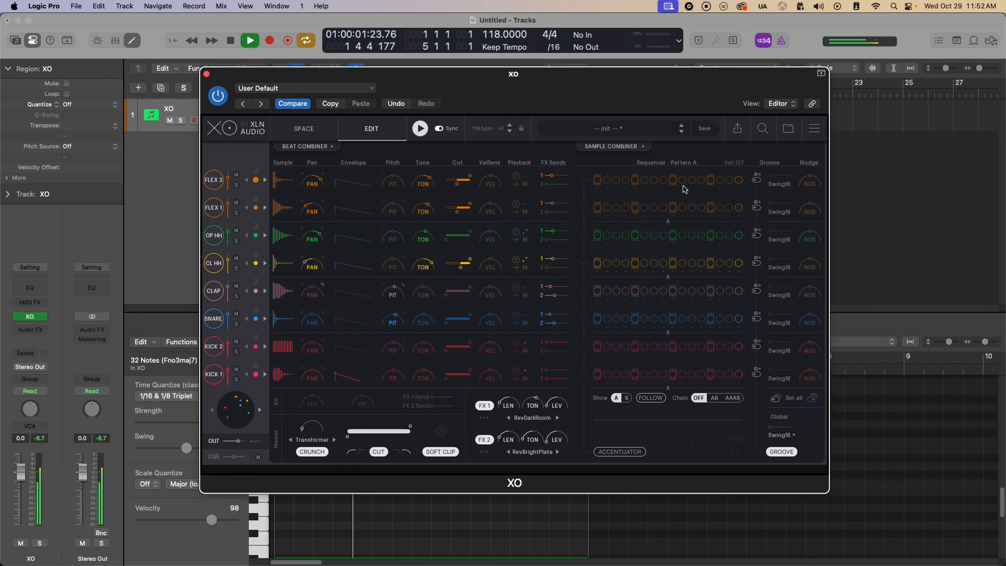
key("space")
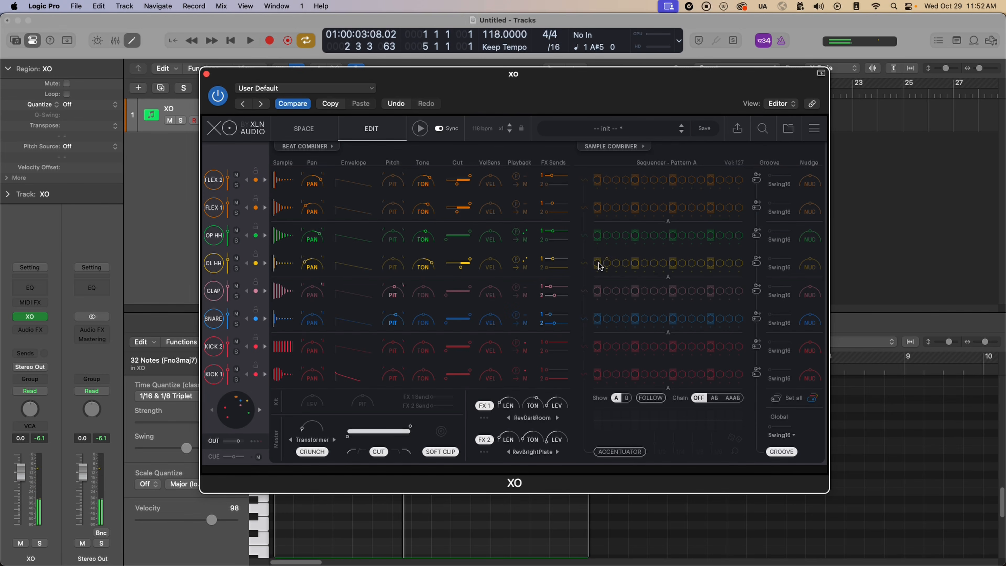
left_click_drag(602, 264, 745, 269)
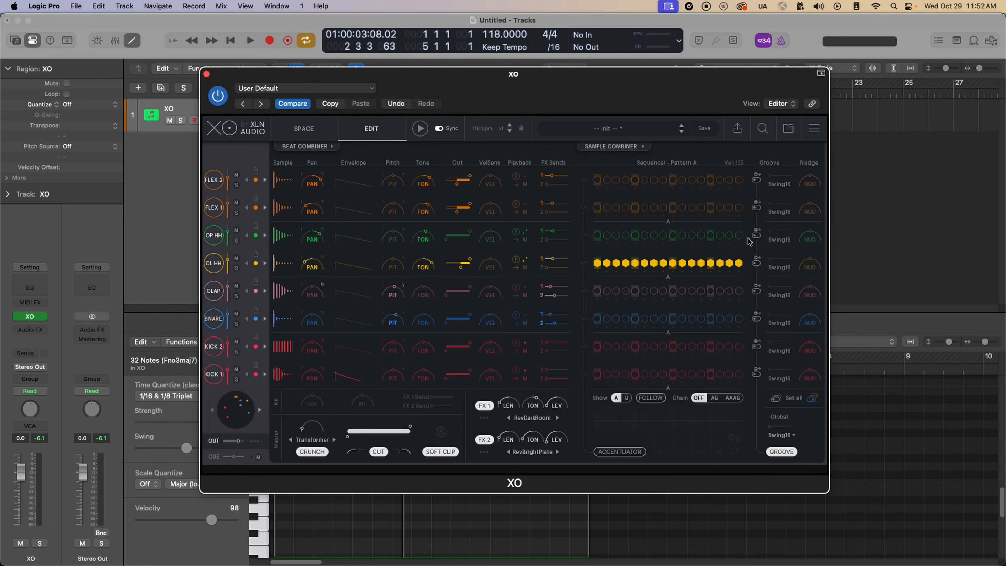
- Thin the closed hi-hat lane to steps 1–8, 11, 13 and 15, auditioning it with the MIDI region
key("space")
left_click(672, 263)
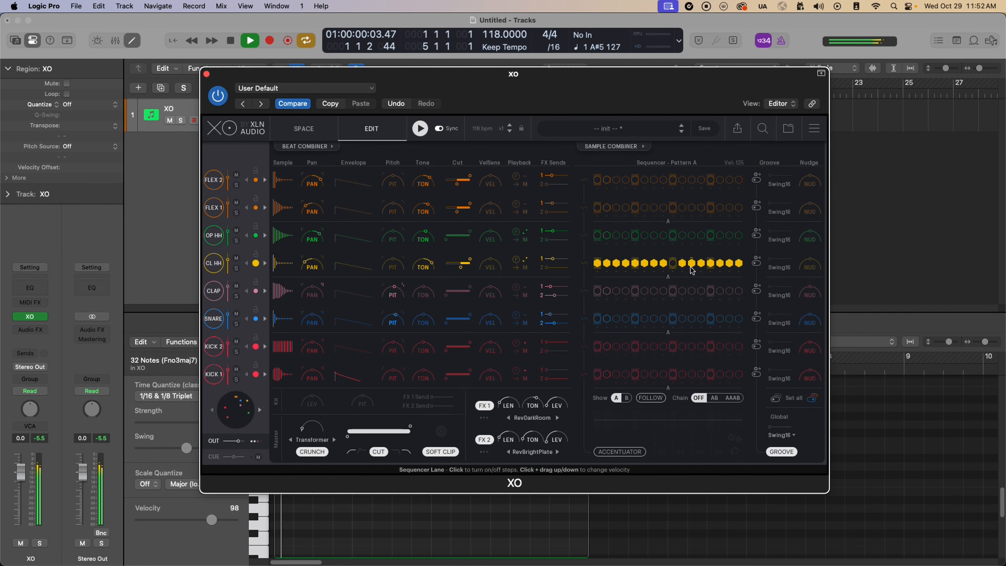
key("space")
left_click(700, 266)
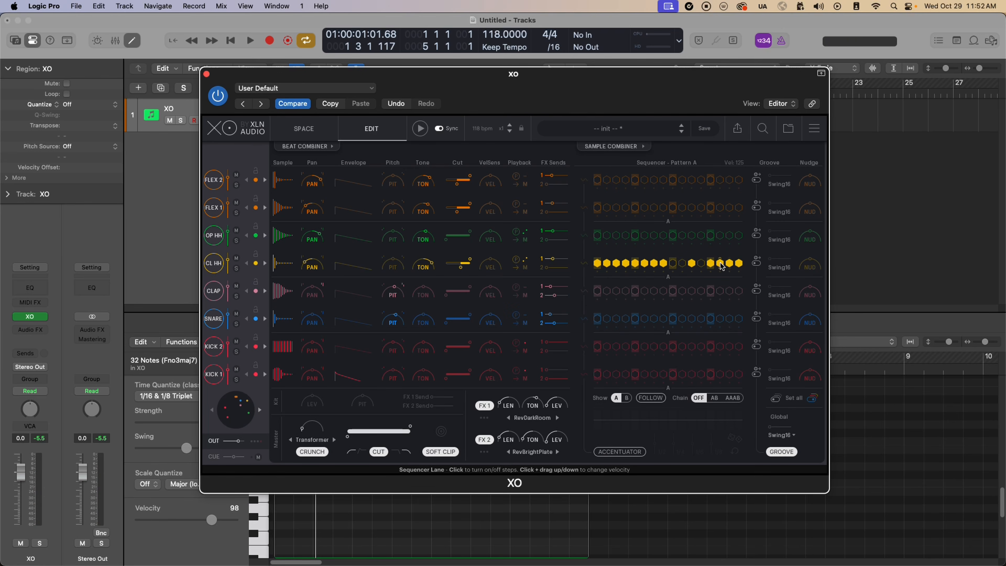
left_click(731, 264)
key("space")
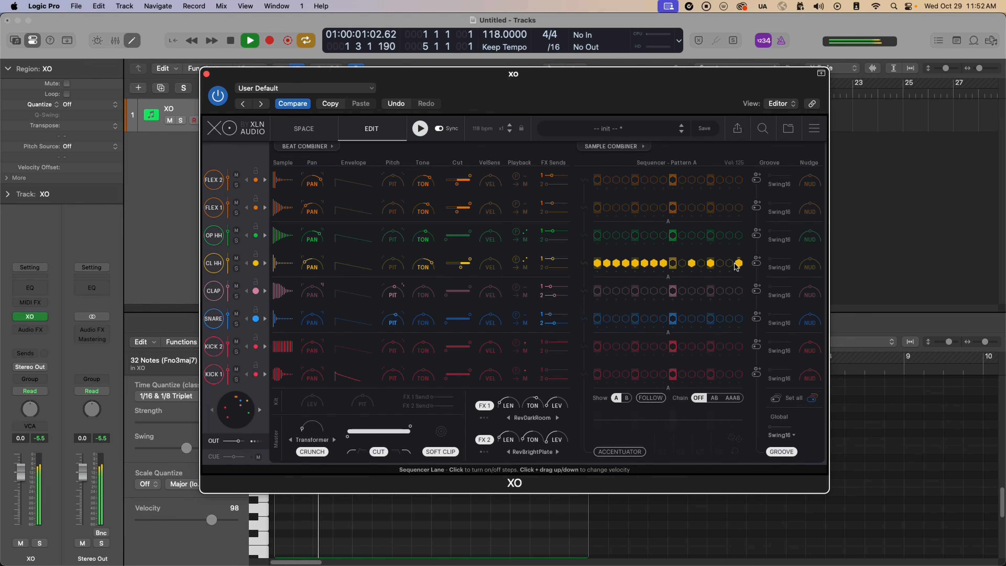
key("space")
left_click(730, 266)
left_click(738, 265)
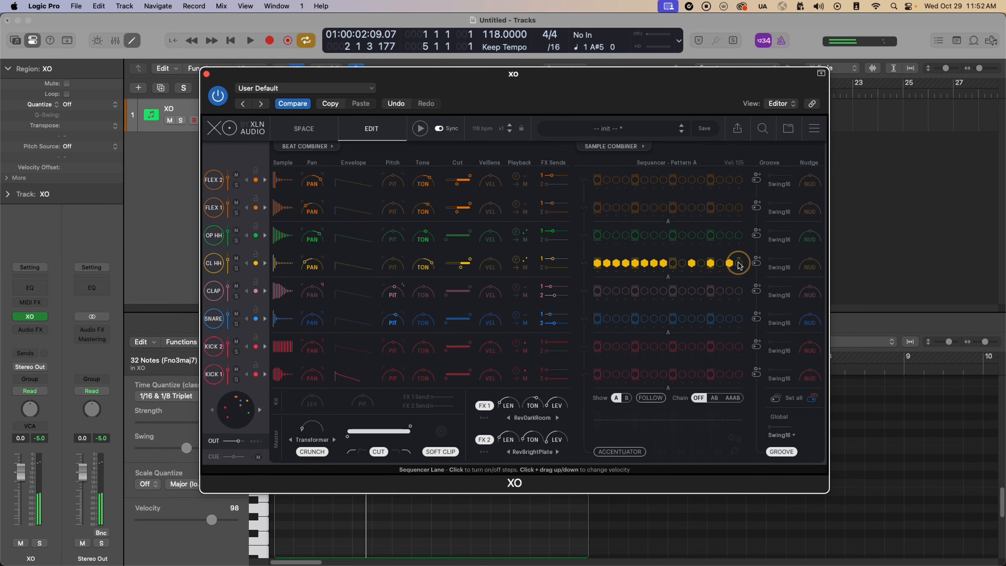
key("space")
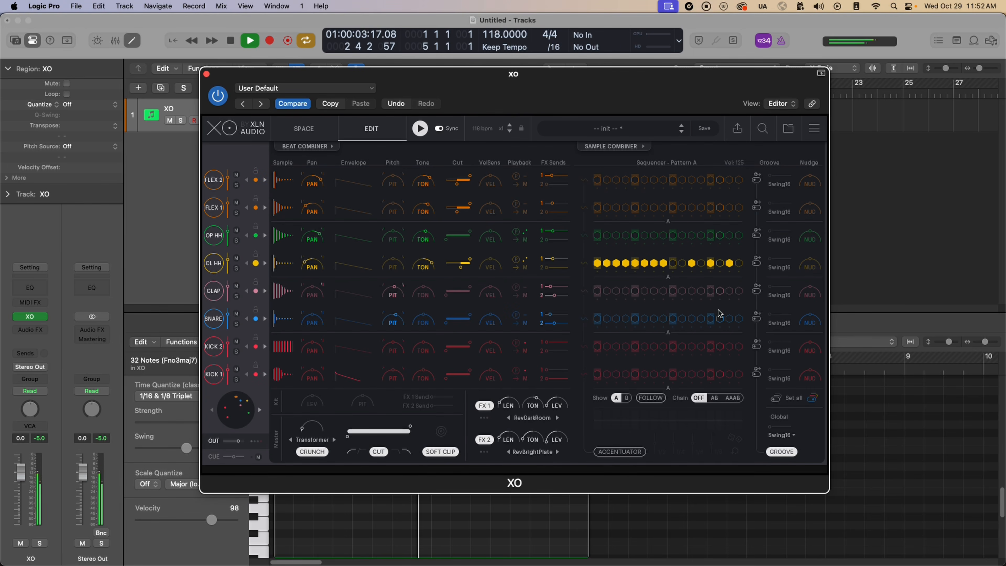
key("space")
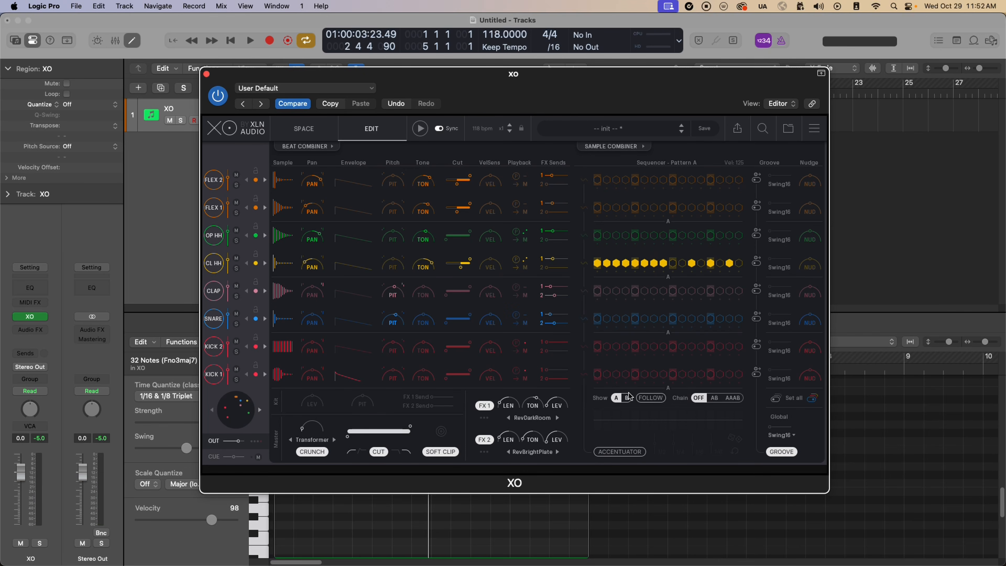
- View pattern B, compare the AB and AAAB chains, then return to AB with pattern A shown and play it
left_click(628, 397)
left_click(715, 399)
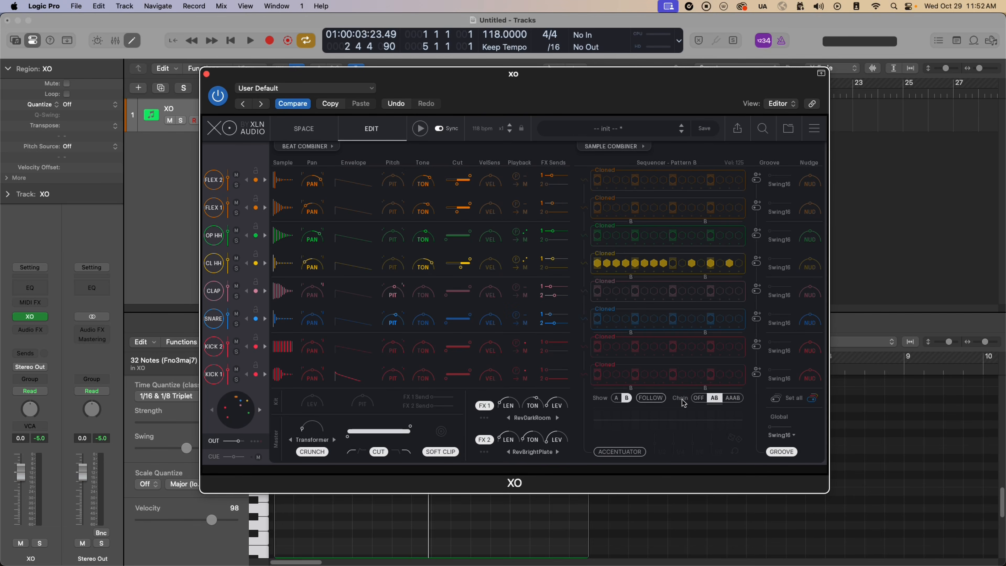
left_click(733, 398)
left_click(715, 401)
left_click(617, 399)
left_click_drag(662, 87, 565, 55)
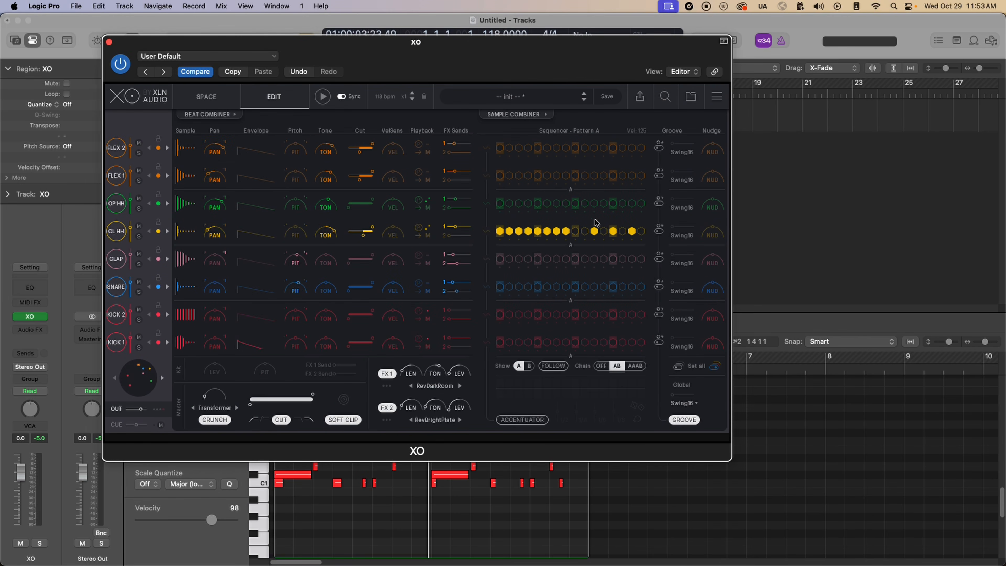
left_click_drag(581, 70, 588, 82)
key("space")
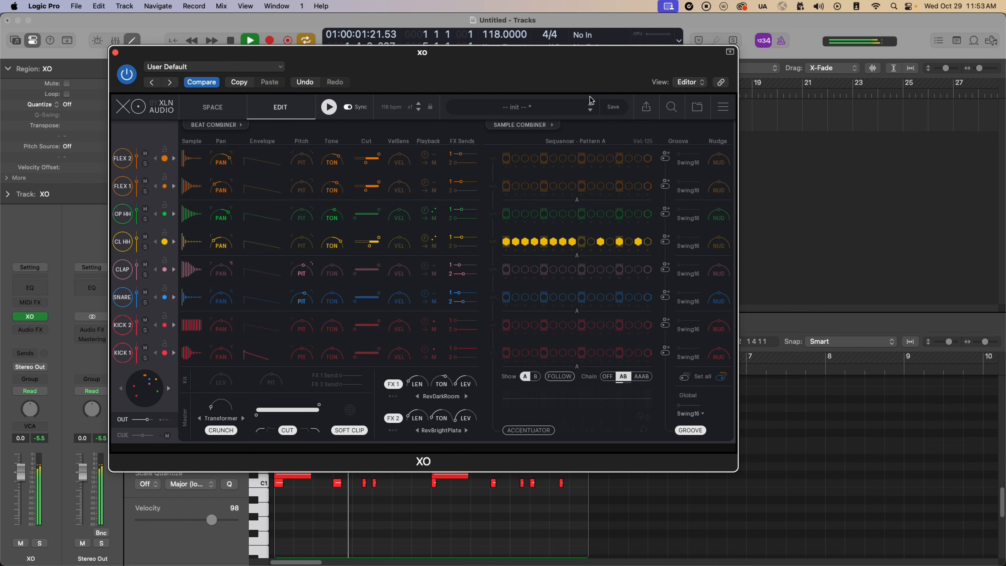
key("space")
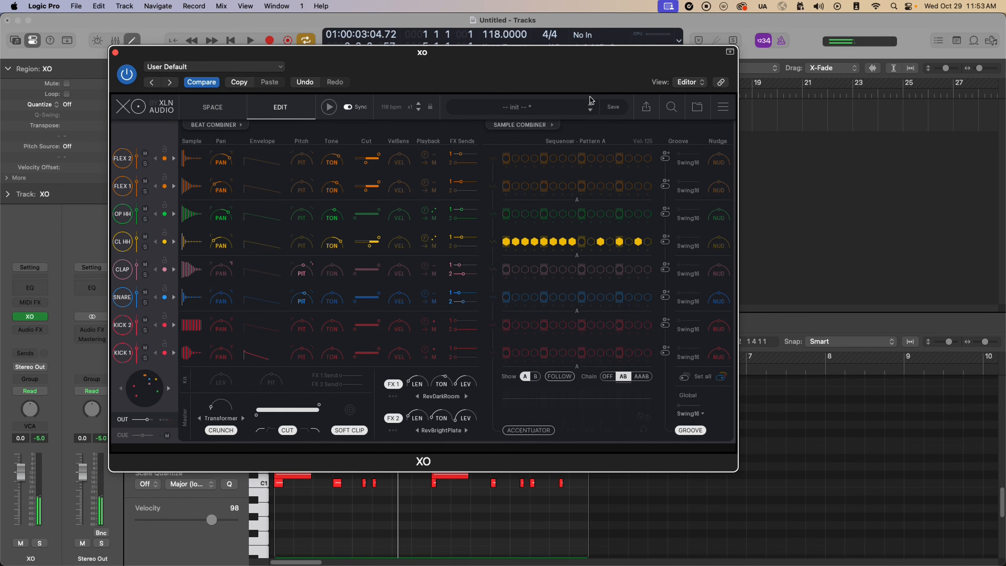
- Render the WAVs and place the closed hi-hat stem on a new Logic track at bar 21
left_click(646, 108)
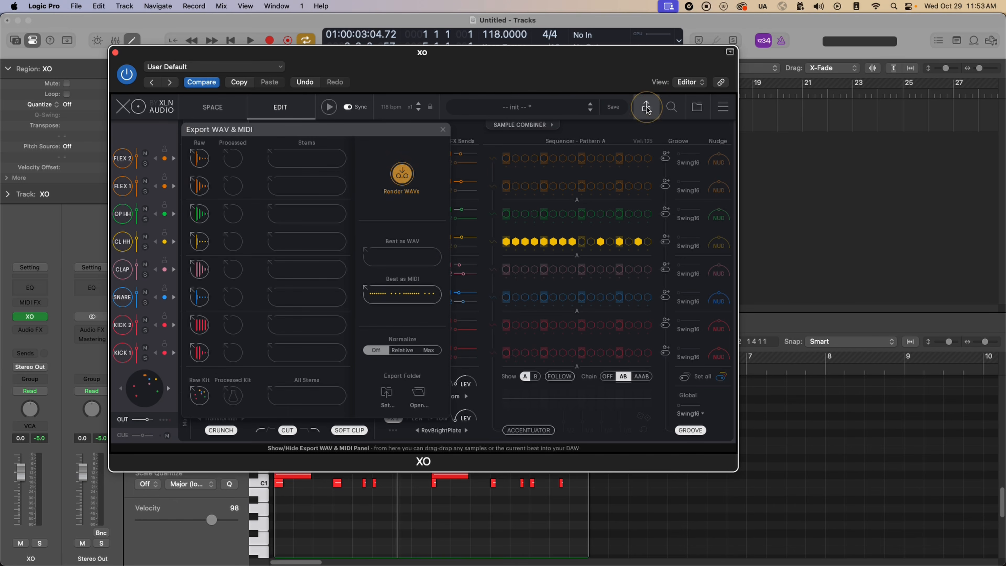
left_click(406, 177)
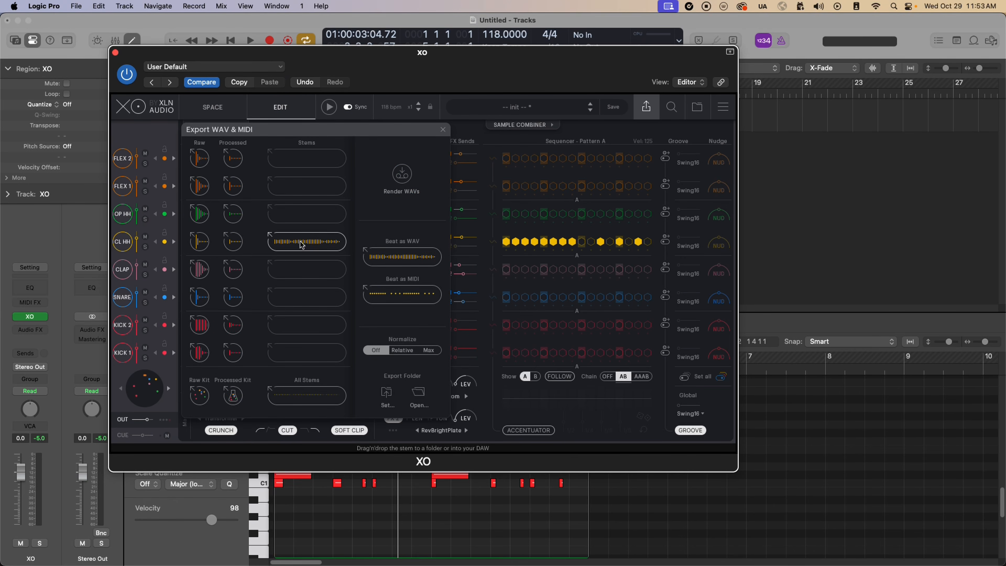
left_click_drag(301, 243, 768, 166)
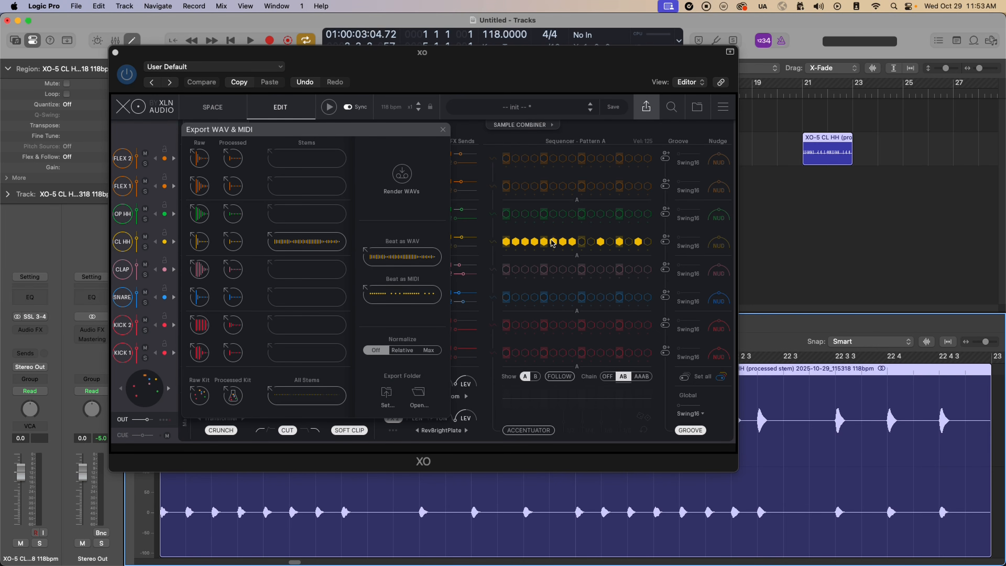
left_click(443, 130)
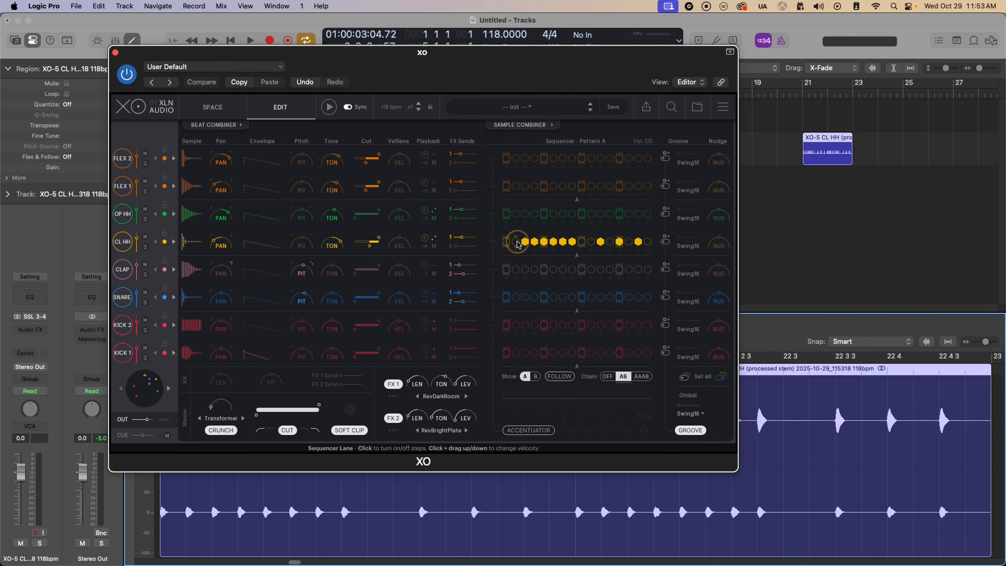
- Reprogram the closed hi-hat lane to steps 3, 5, 7, 9, 11, 13 and 15, with double rolls on steps 13 and 15
left_click_drag(544, 245, 642, 241)
key("space")
left_click(544, 241)
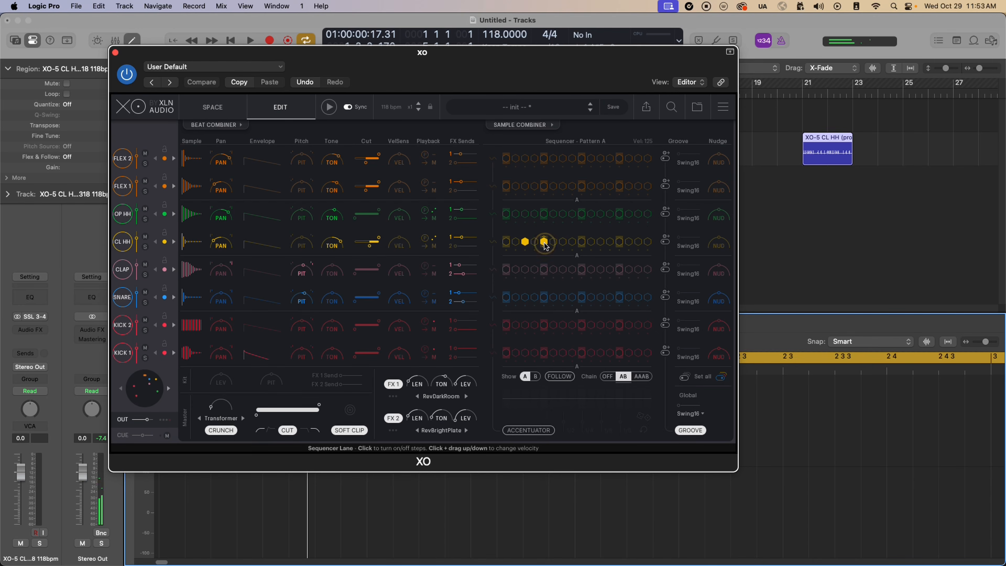
left_click(563, 242)
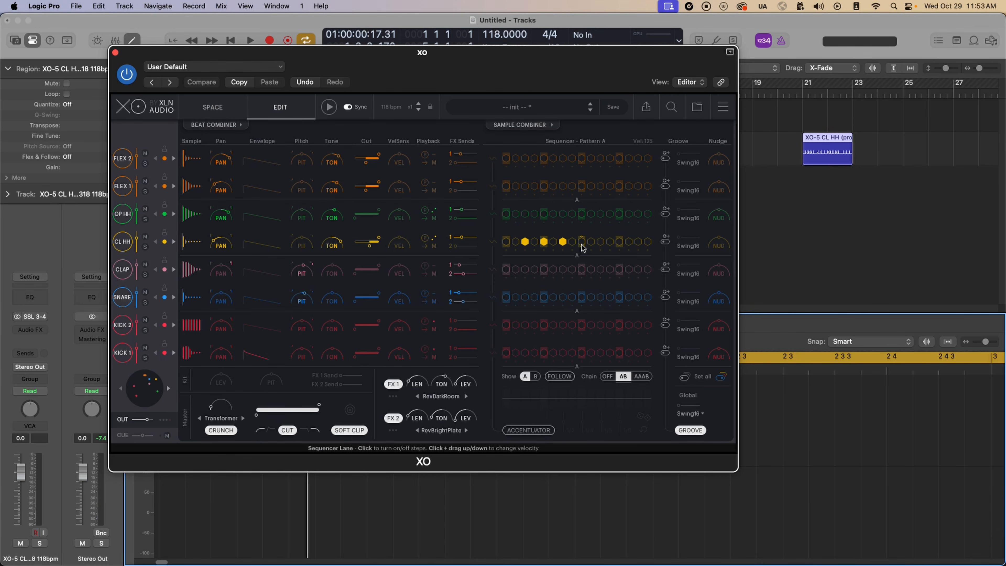
left_click(582, 242)
left_click(636, 243)
key("space")
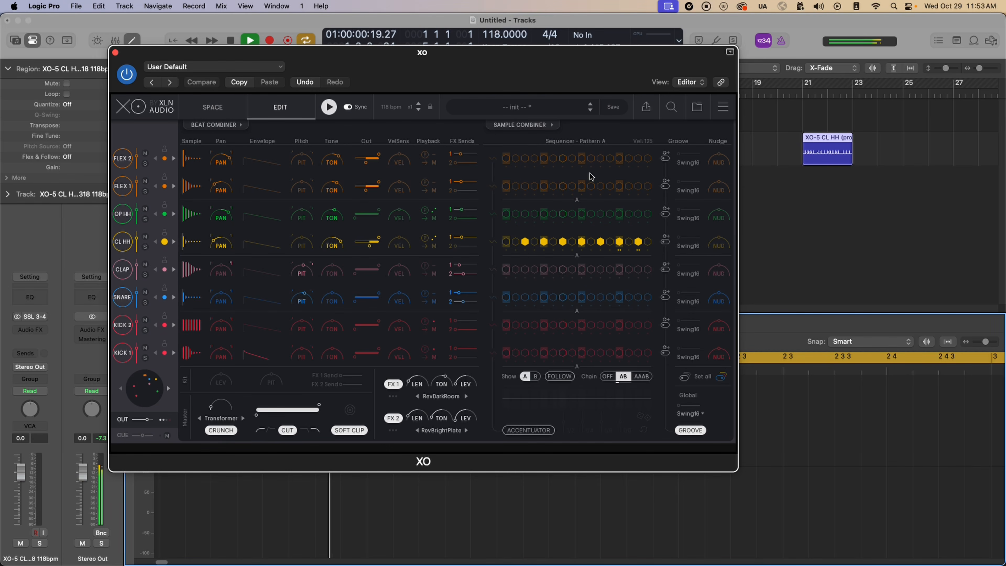
- Raise the closed hi-hat rolls on steps 13 and 15 to three hits and play the pattern
key("space")
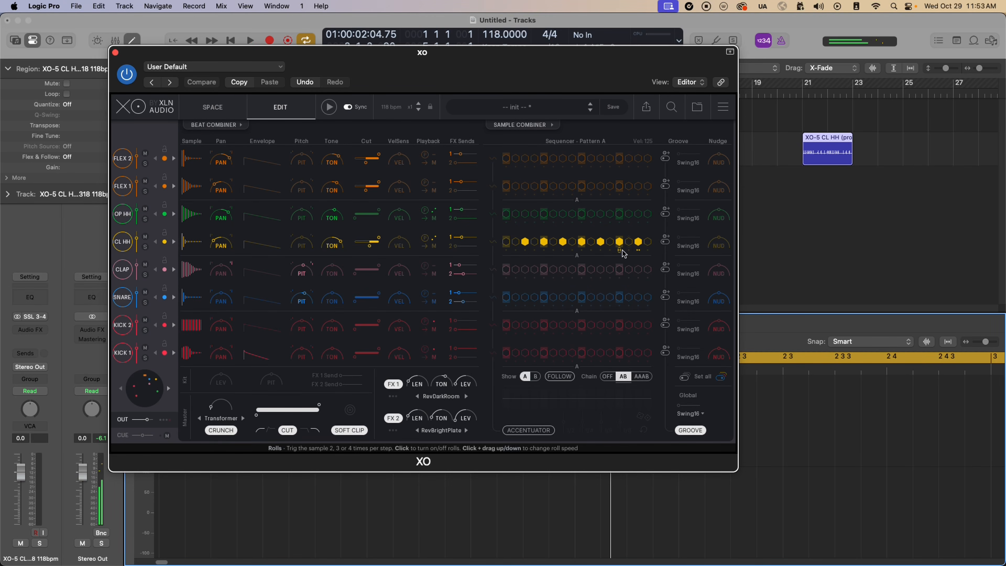
left_click_drag(622, 252, 619, 198)
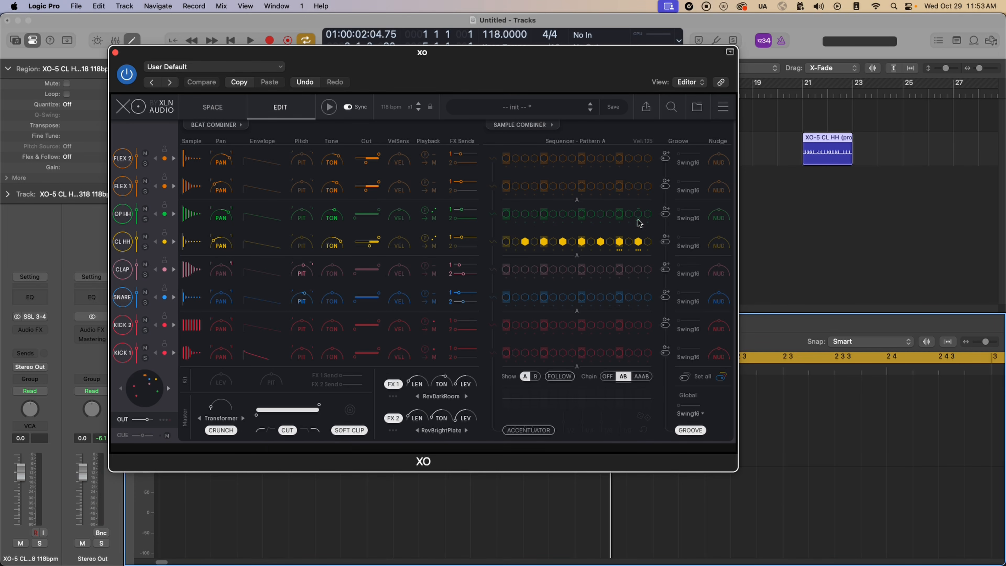
key("space")
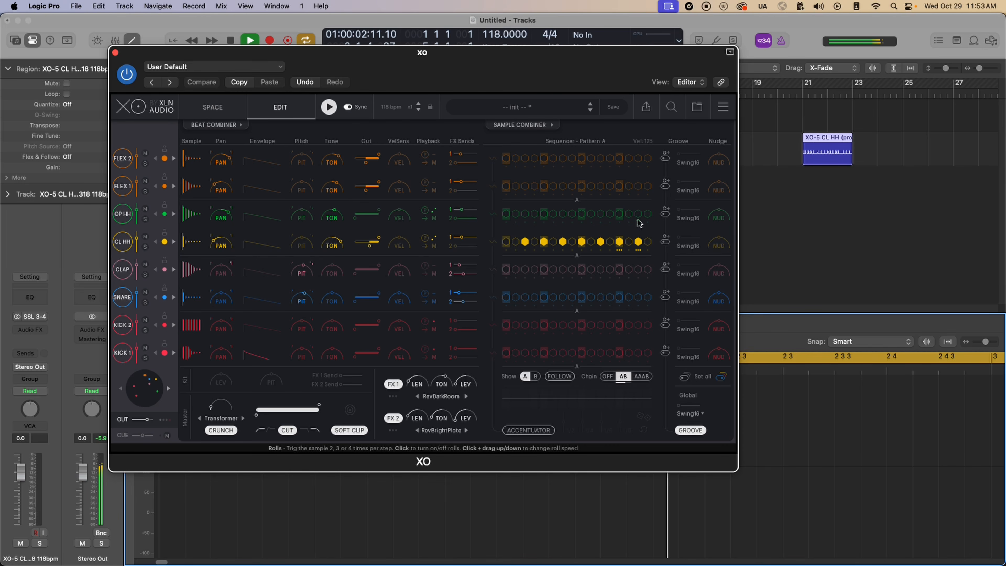
- Render the revised beat and place its closed hi-hat stem at bar 23, directly after the first stem
left_click(646, 106)
left_click(401, 174)
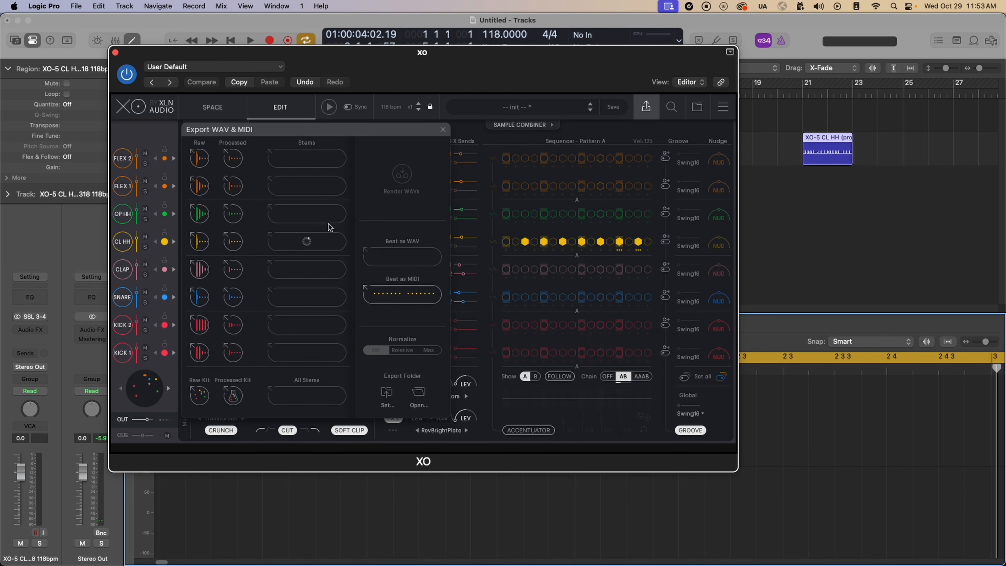
left_click_drag(306, 243, 855, 154)
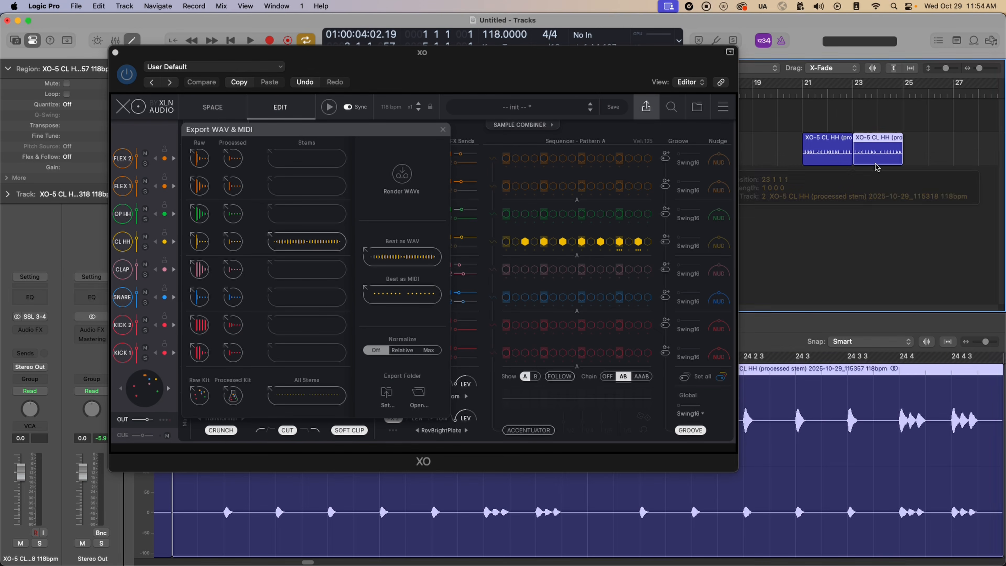
- Play the stems from bar 21, turn off XO's Sync, and close the export panel
left_click(797, 92)
key("space")
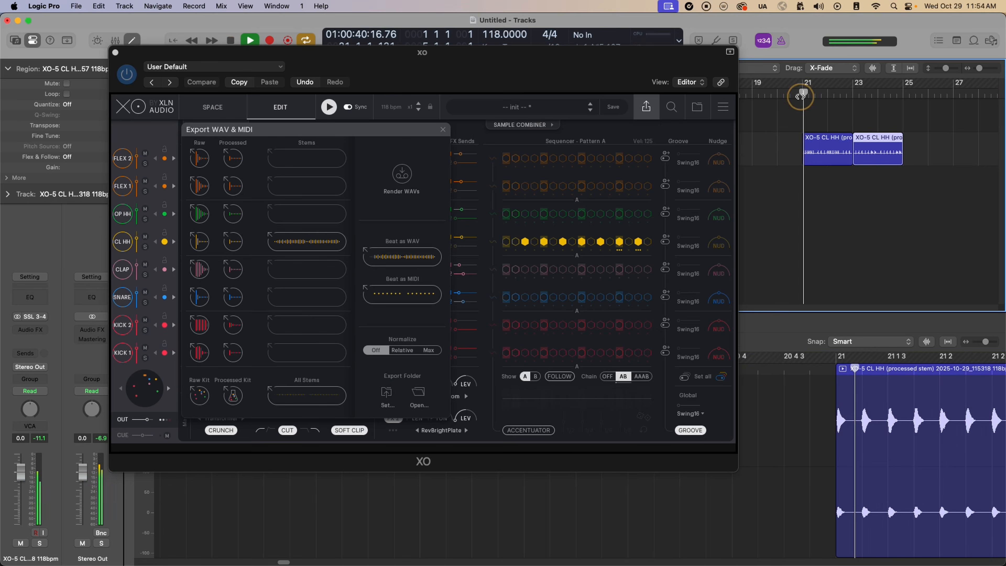
left_click(350, 109)
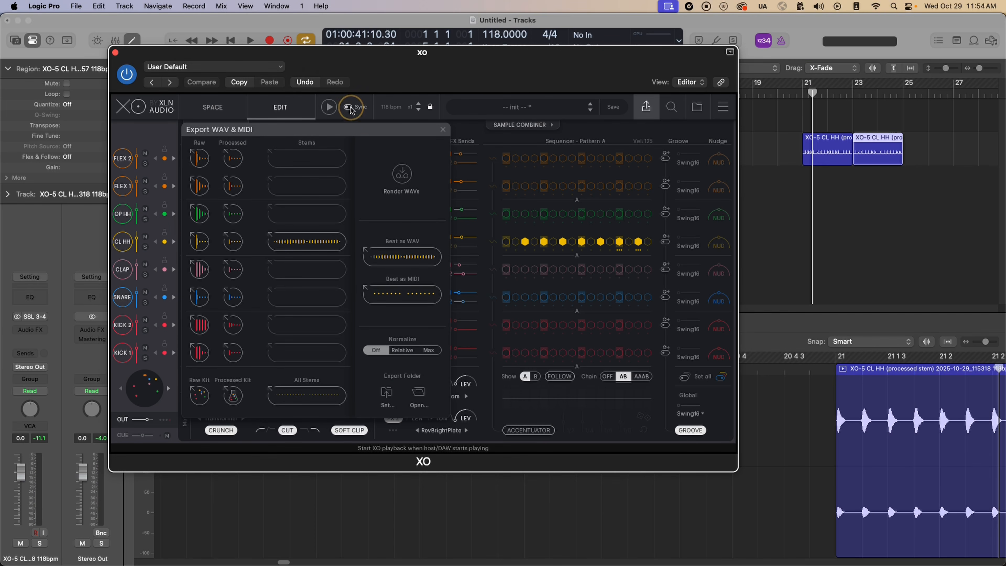
left_click(442, 130)
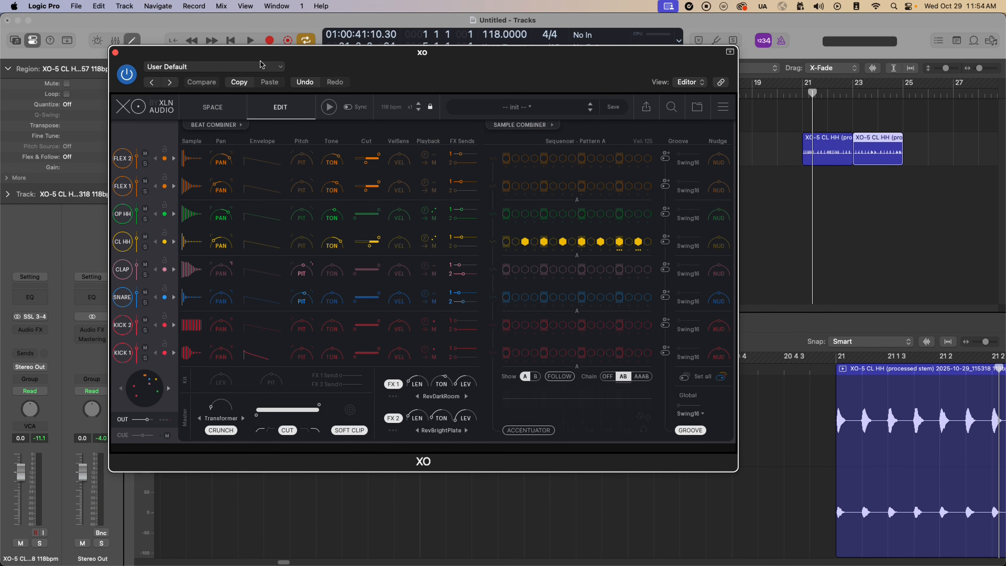
- Close XO, move both closed hi-hat stems to bar 1, and play them together with the XO region
left_click(116, 53)
left_click_drag(905, 205, 329, 143)
left_click(398, 206)
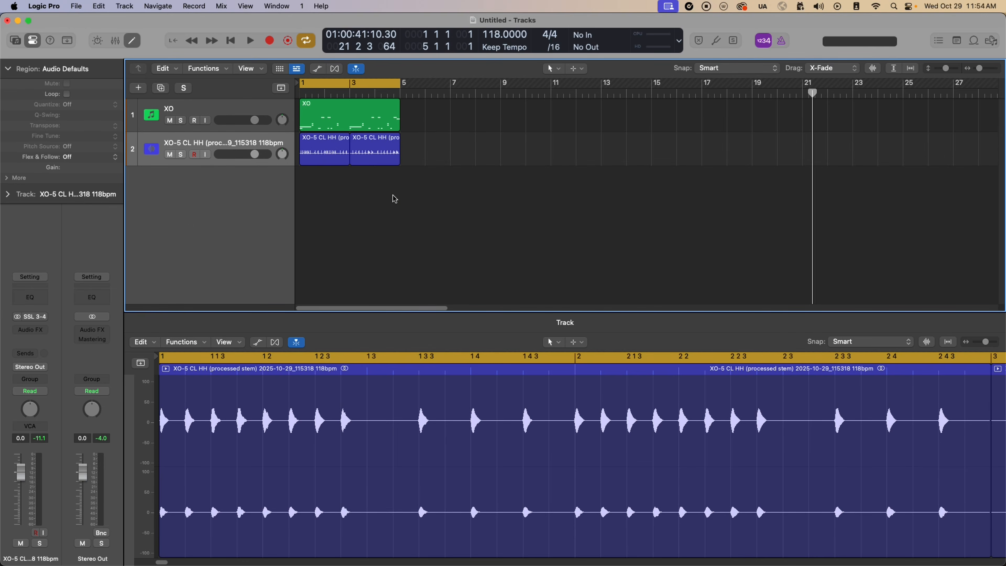
key("space")
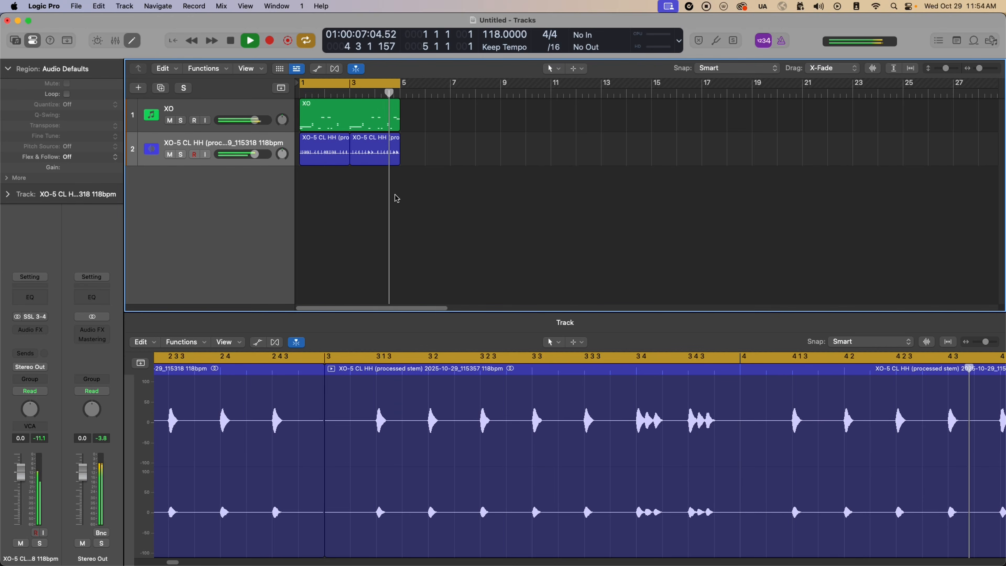
- Trim both closed hi-hat stems to one bar each, placing the second at bar 2, and play the arrangement
key("space")
left_click(324, 93)
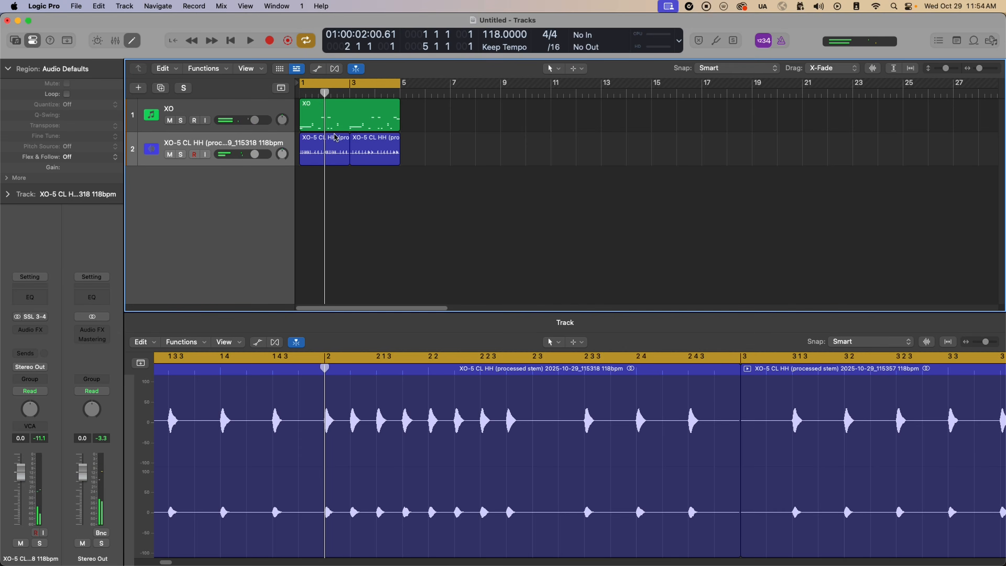
left_click(335, 138)
key("cmd+t")
key("BackSpace")
left_click_drag(374, 164, 349, 165)
key("super+t")
key("BackSpace")
key("space")
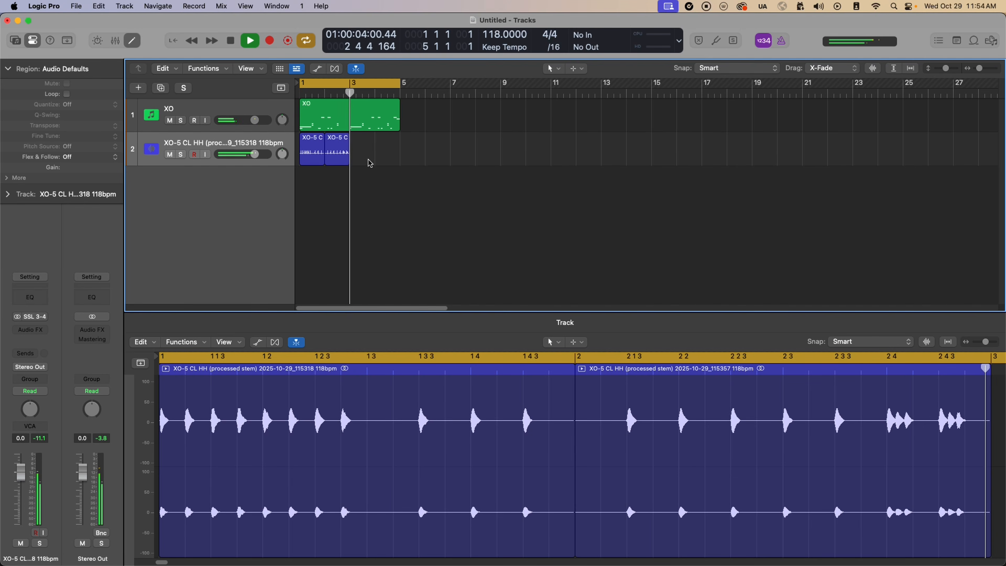
key("space")
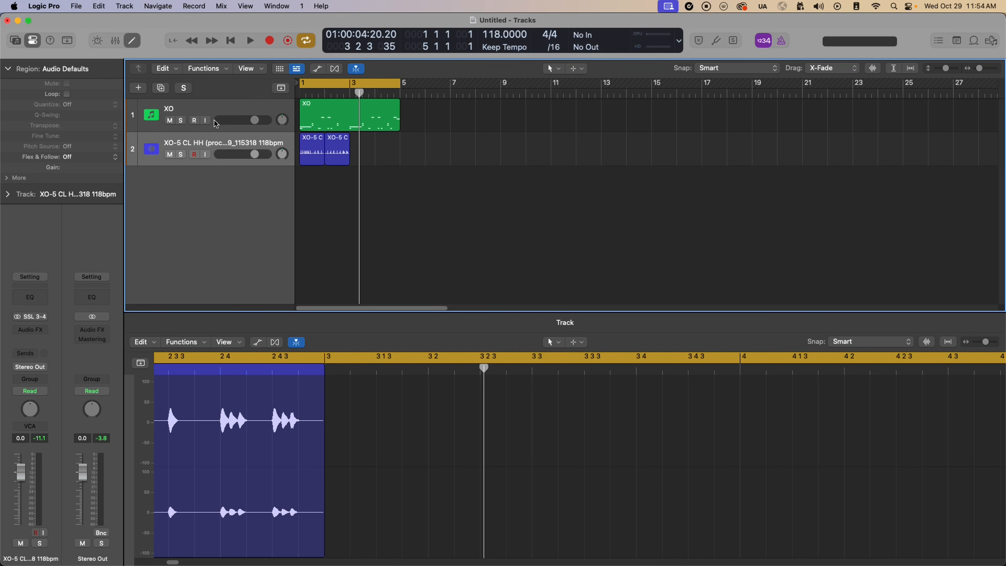
- Reopen XO and fill all 16 closed hi-hat steps in pattern B
left_click(222, 113)
left_click(29, 316)
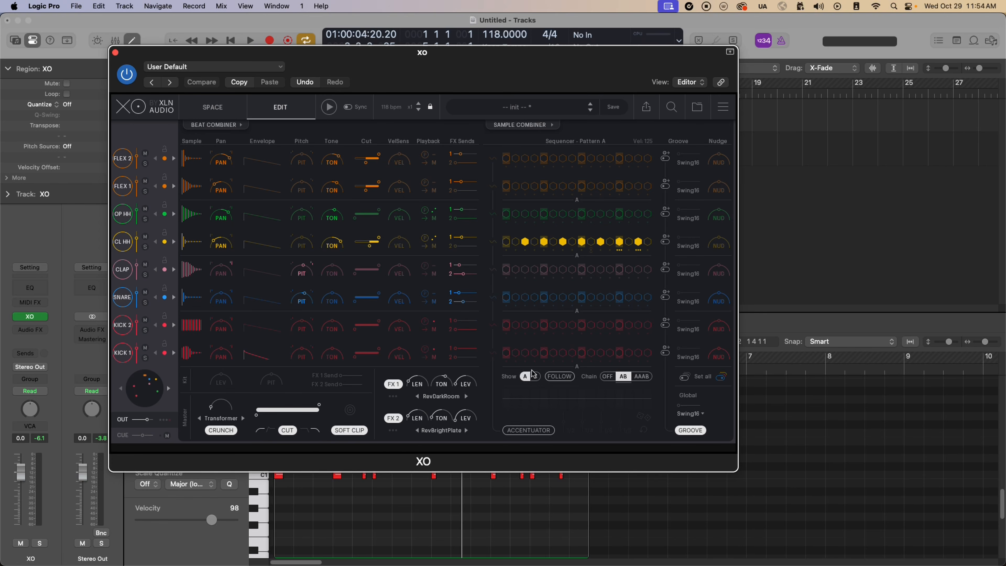
left_click(536, 377)
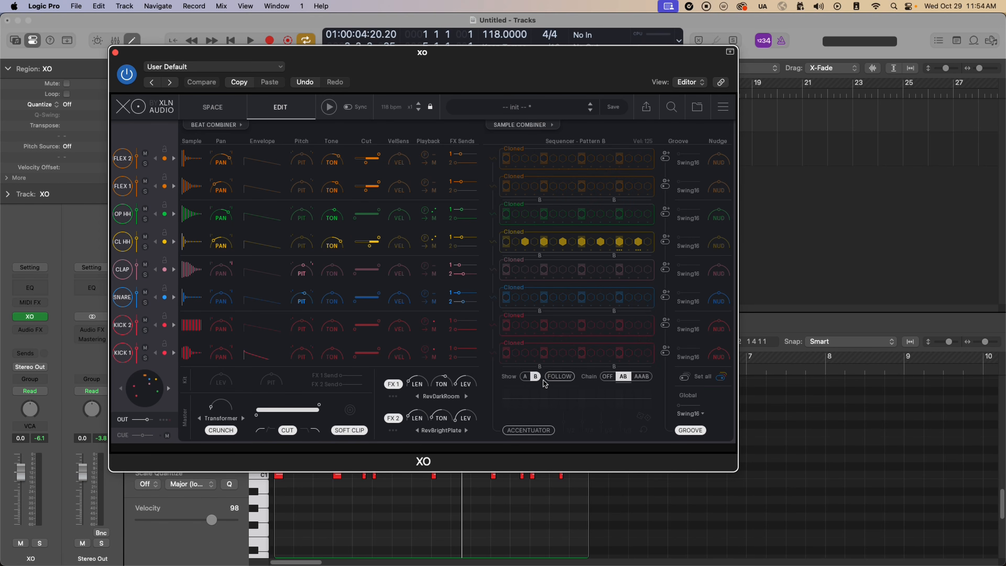
left_click(506, 242)
left_click_drag(518, 247, 651, 241)
- Play XO's AB chain while comparing both patterns, and turn on the first closed hi-hat step in pattern A
left_click(524, 376)
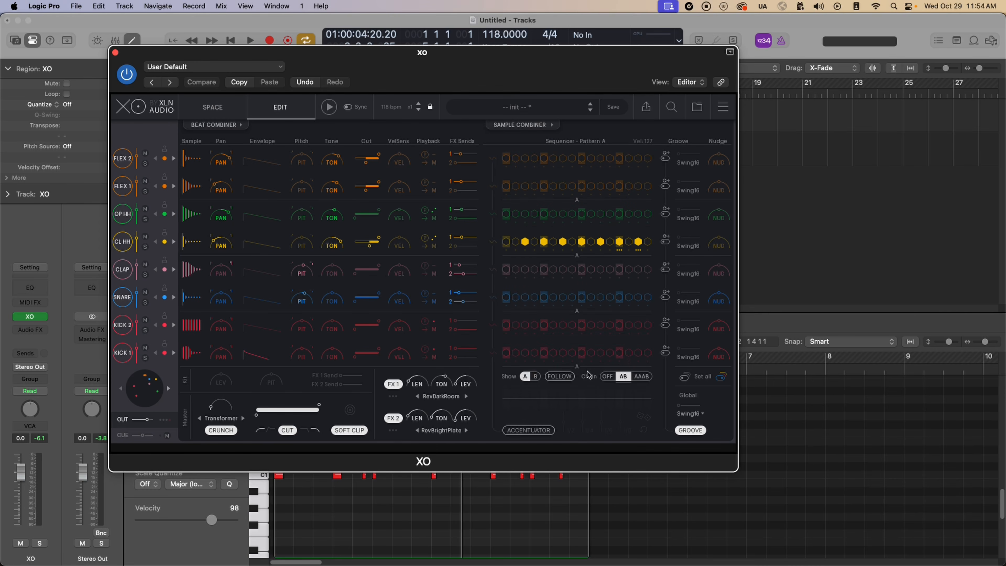
left_click(329, 107)
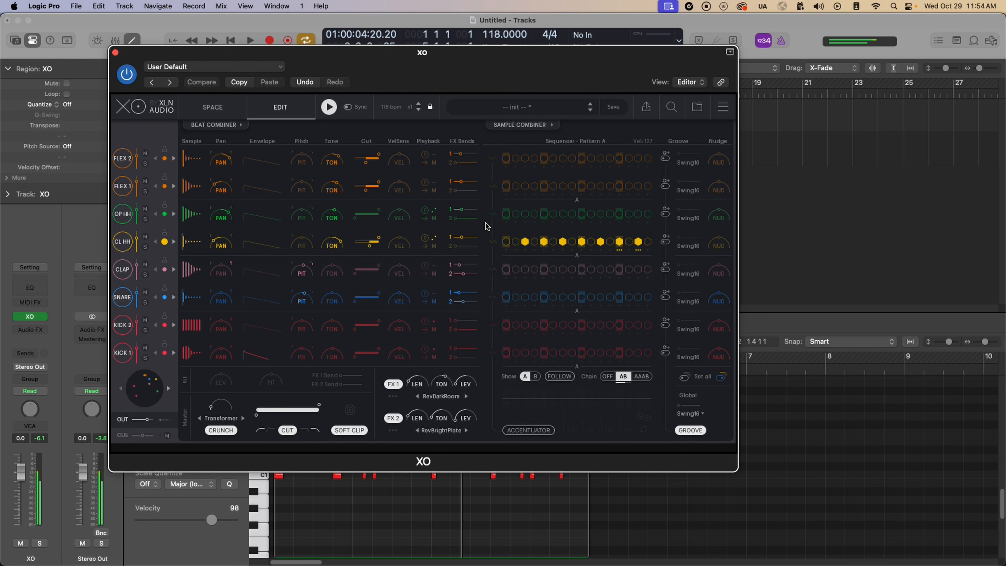
left_click(535, 377)
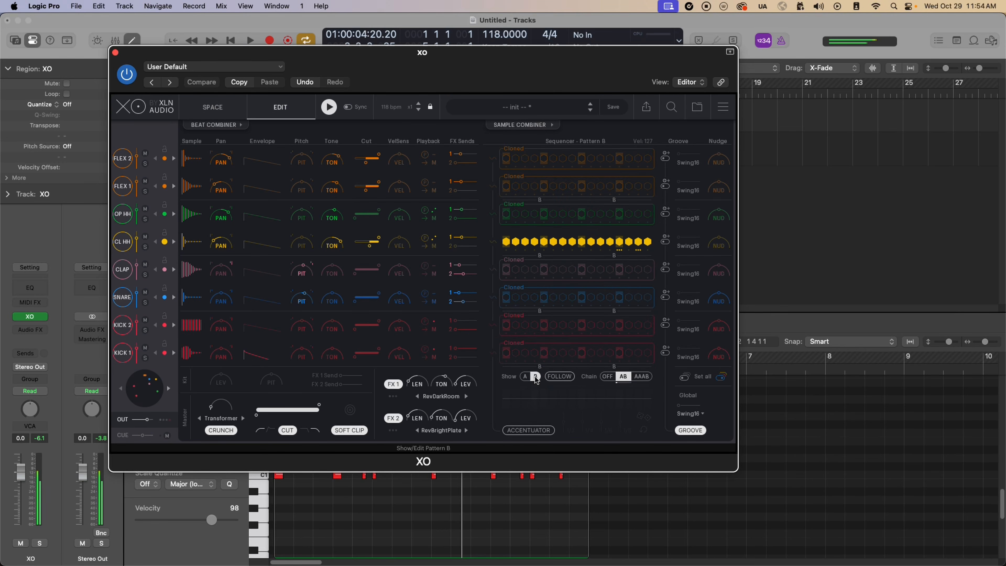
left_click(527, 376)
left_click(505, 243)
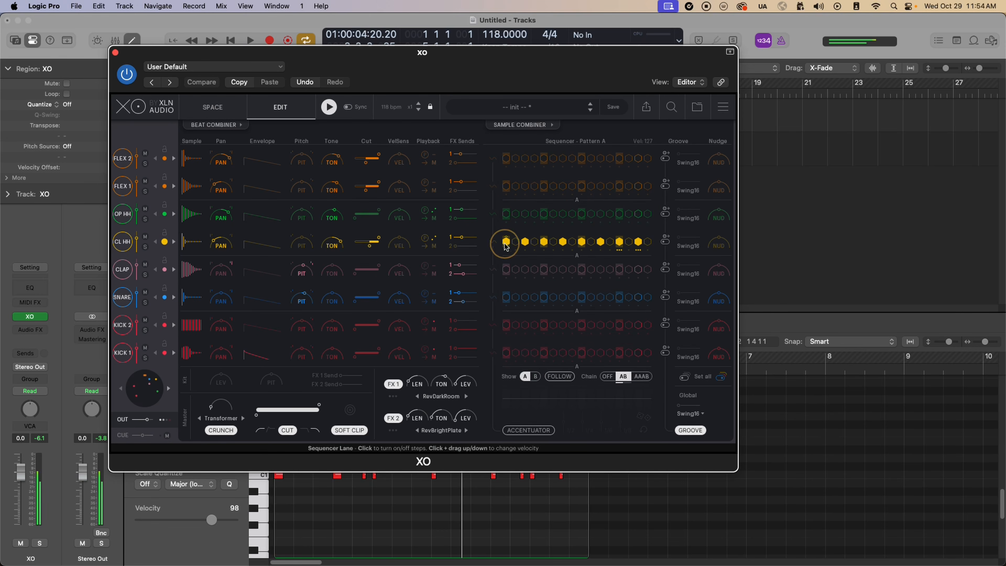
left_click(535, 377)
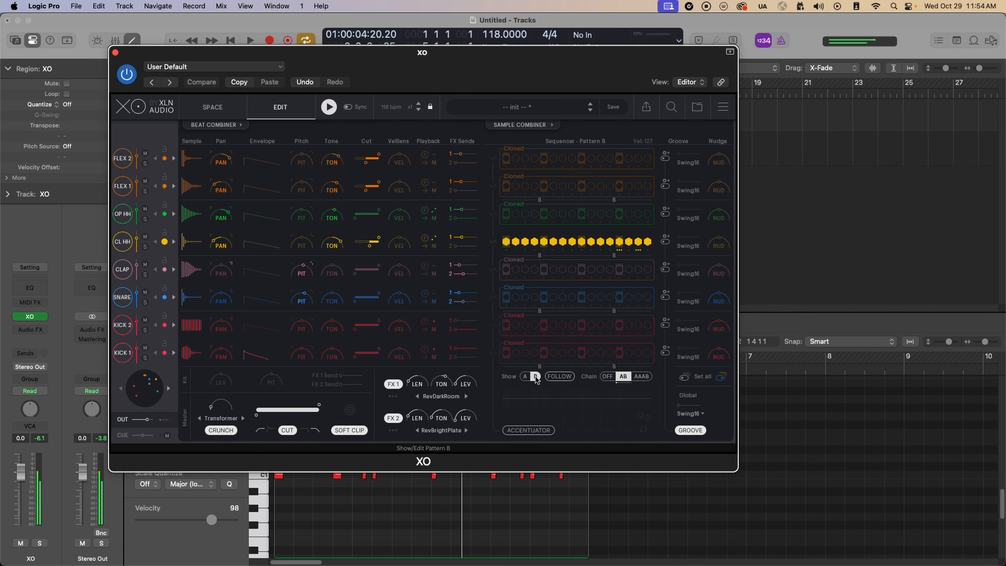
left_click(329, 107)
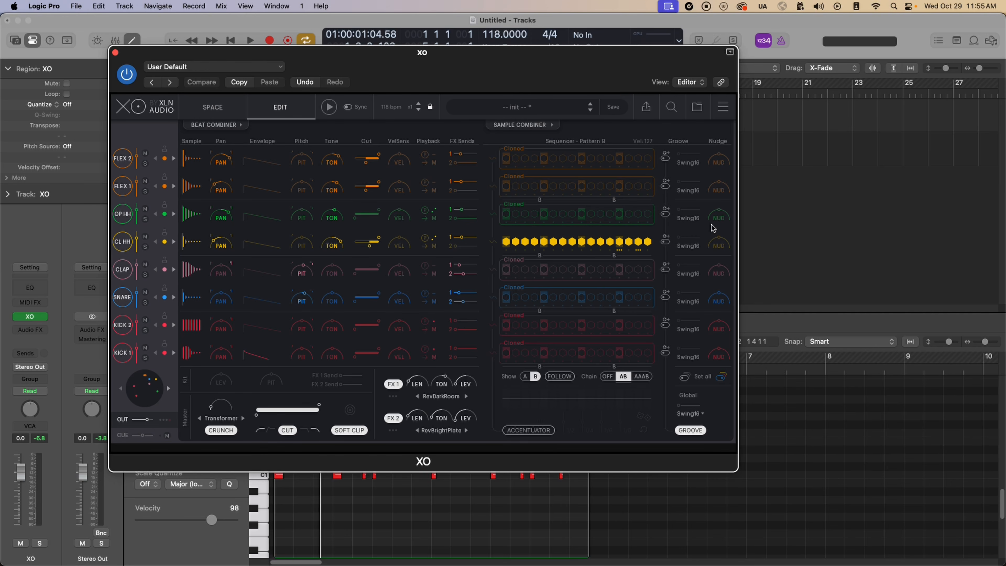
- Adjust the closed hi-hat lane's nudge in XO and delete both closed hi-hat stems from the arrangement
left_click_drag(718, 246, 713, 276)
left_click_drag(406, 83, 764, 138)
left_click_drag(385, 172, 303, 160)
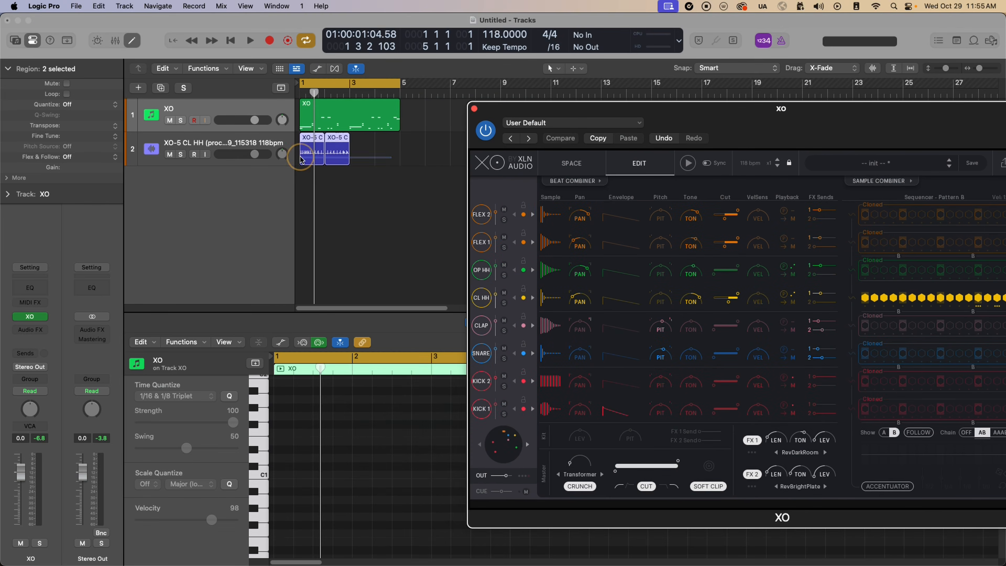
key("BackSpace")
- Turn on XO's Sync and raise the closed hi-hat lane's nudge while the project plays
left_click_drag(794, 136, 655, 64)
left_click(572, 91)
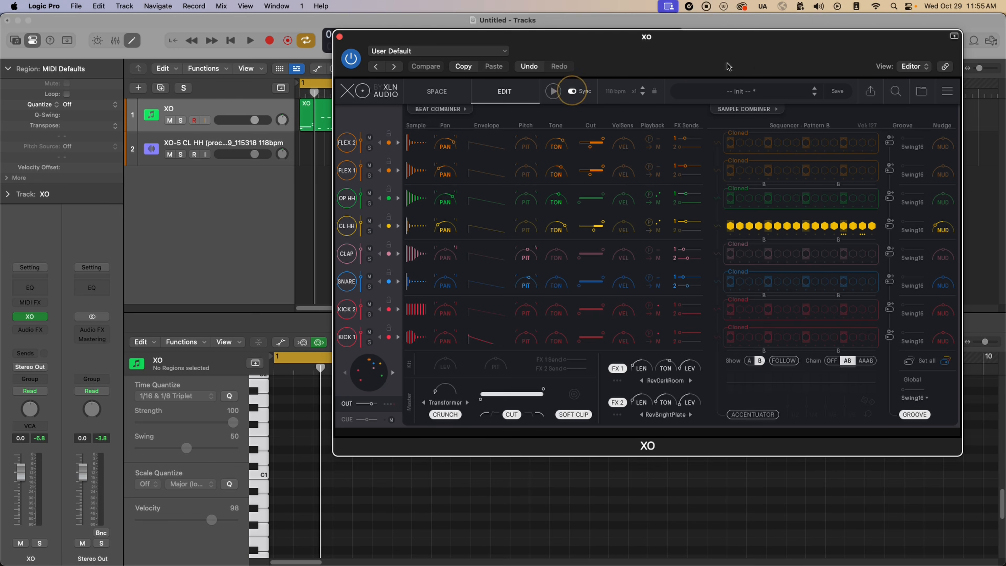
key("space")
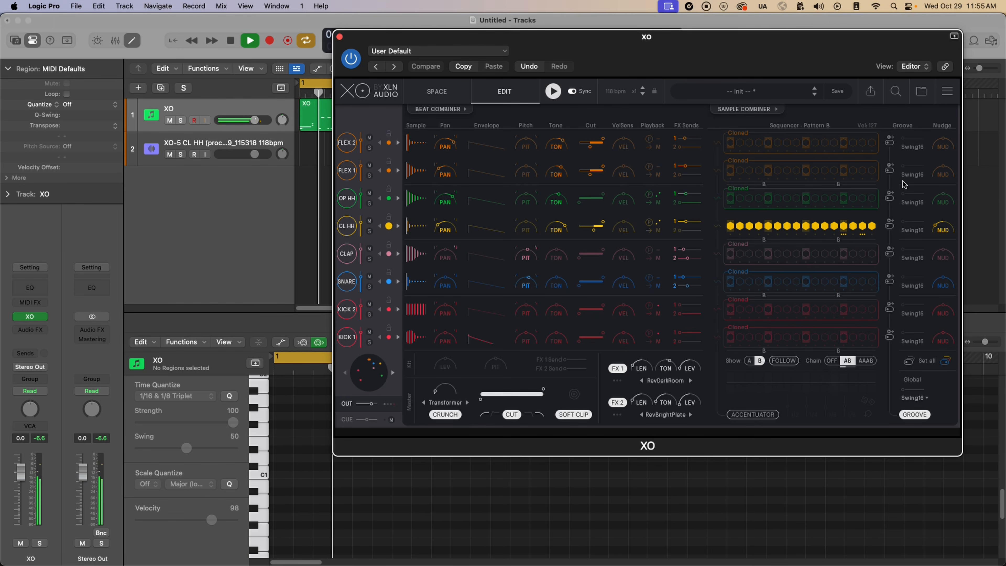
left_click_drag(941, 225, 942, 131)
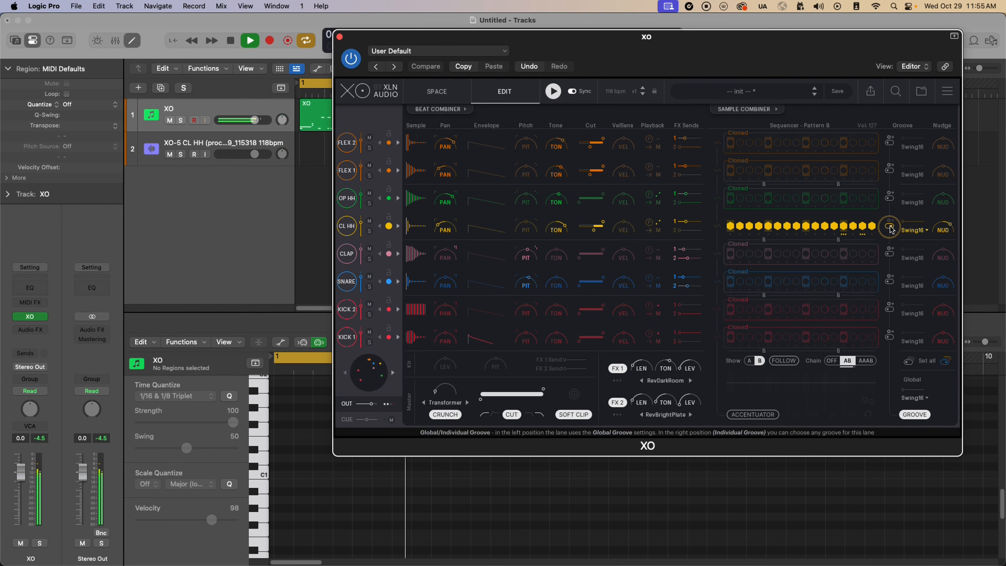
- Set the closed hi-hat's individual Swing16 groove amount to 80%, and return all lanes to the global groove
left_click_drag(910, 227, 928, 226)
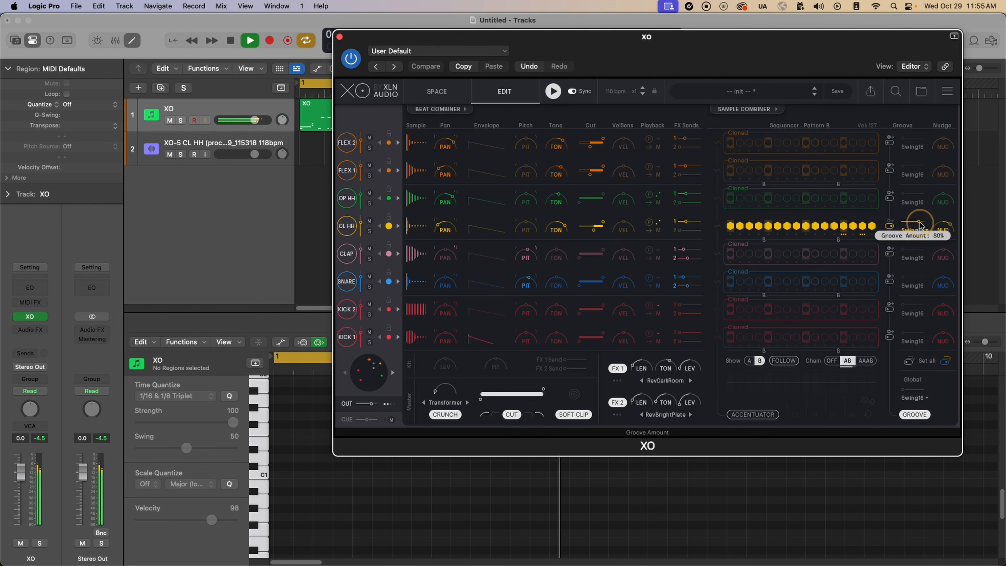
key("space")
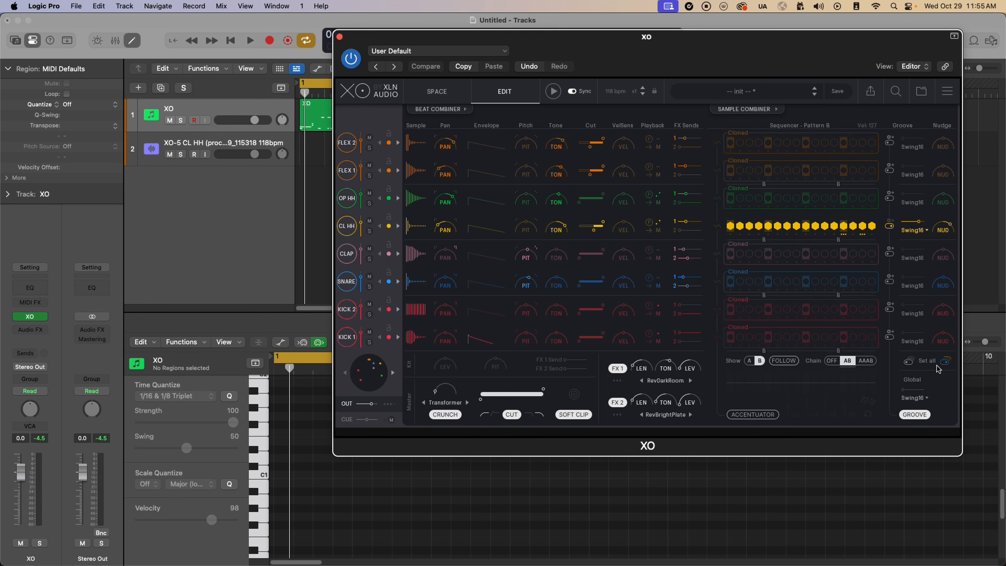
left_click(945, 362)
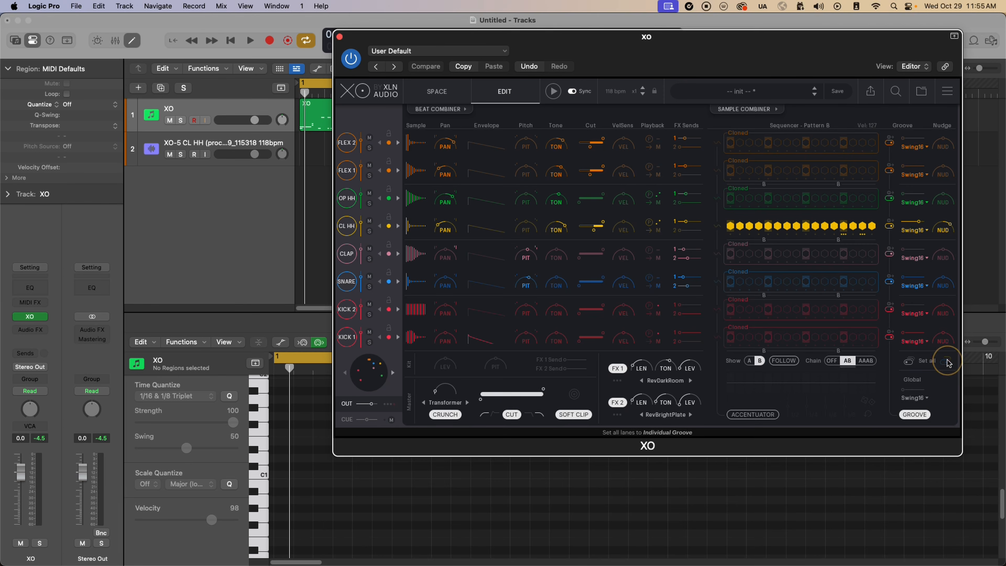
left_click(909, 362)
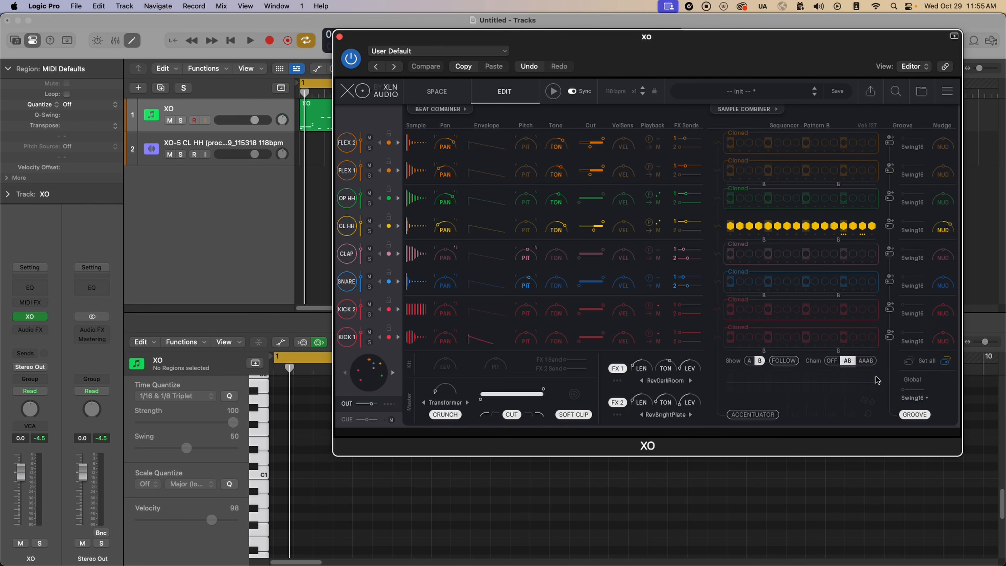
- Enable the Accentuator, try a 1/4 accent curve on the playing beat, and reset it
left_click(769, 415)
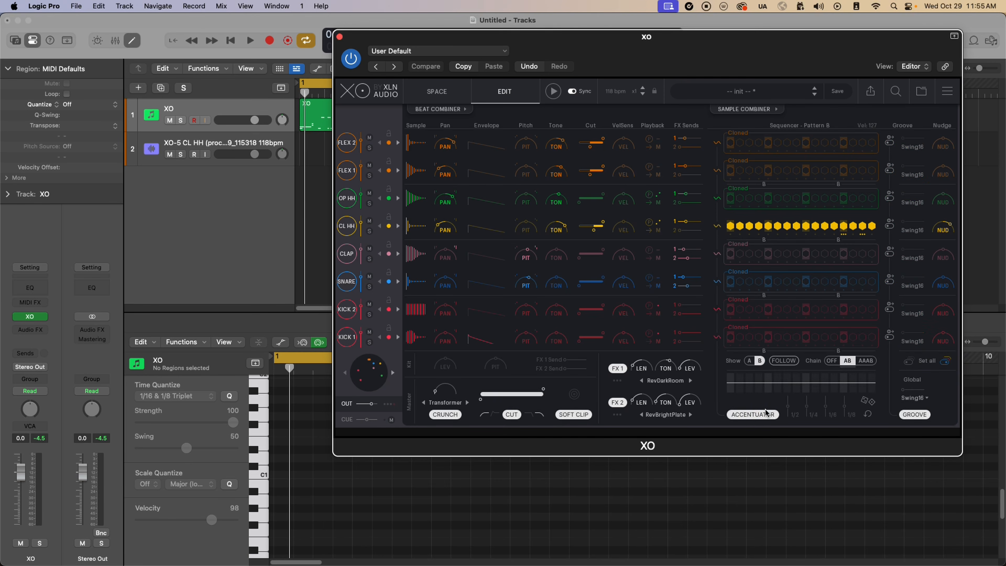
left_click(769, 364)
mouse_move(804, 406)
left_mouse_down()
mouse_move(805, 397)
mouse_move(807, 406)
left_mouse_up()
key("space")
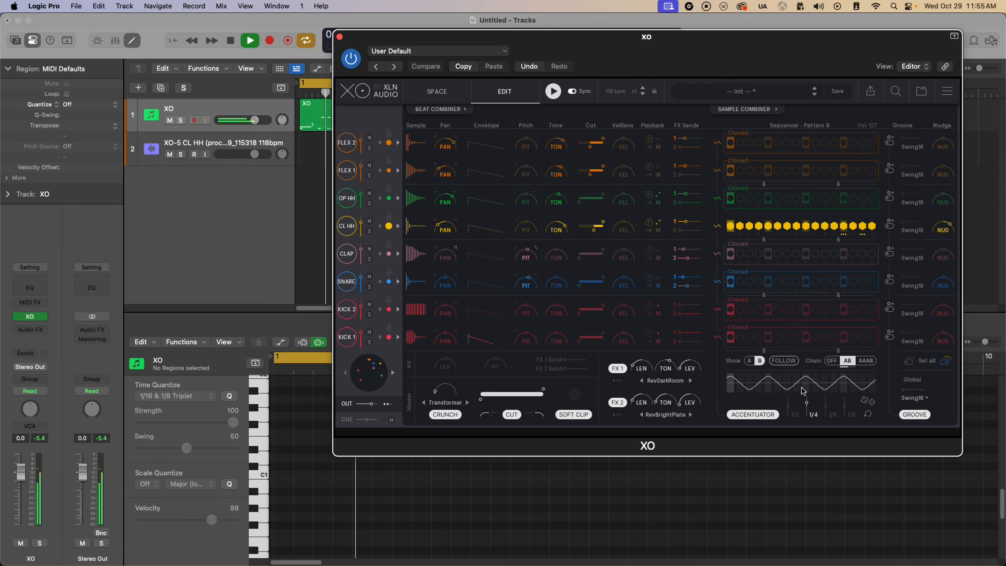
mouse_move(807, 403)
left_mouse_down()
mouse_move(844, 399)
mouse_move(809, 407)
left_mouse_up()
key("space")
left_click(873, 414)
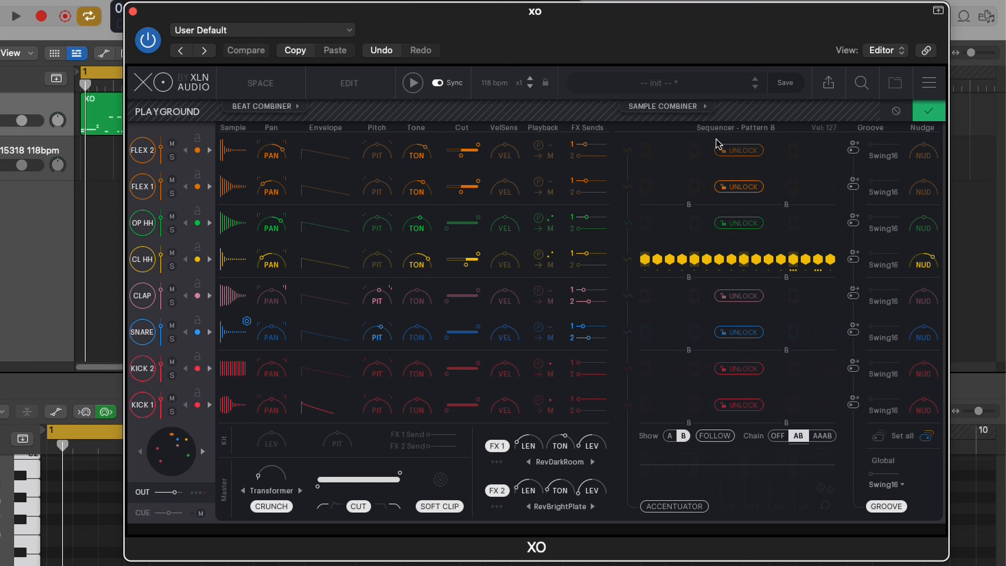
- Open the Sample Combiner and audition the main samples of Kick 1, Kick 2 and the snare
left_click(666, 106)
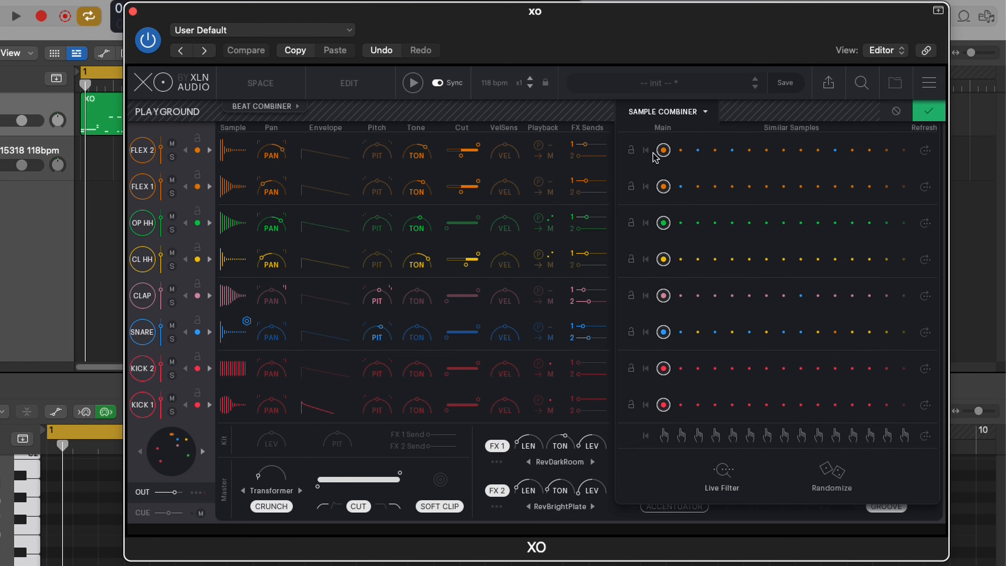
left_click(663, 404)
left_click(663, 368)
left_click(664, 332)
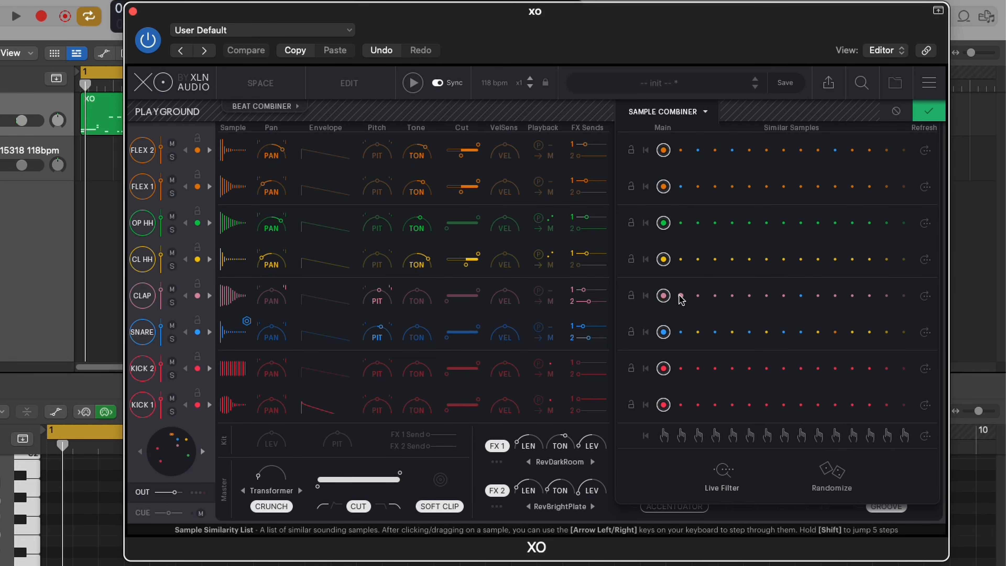
- Swap the clap to its third similar sample and the closed hi-hat to its eighth
left_click_drag(681, 297, 731, 301)
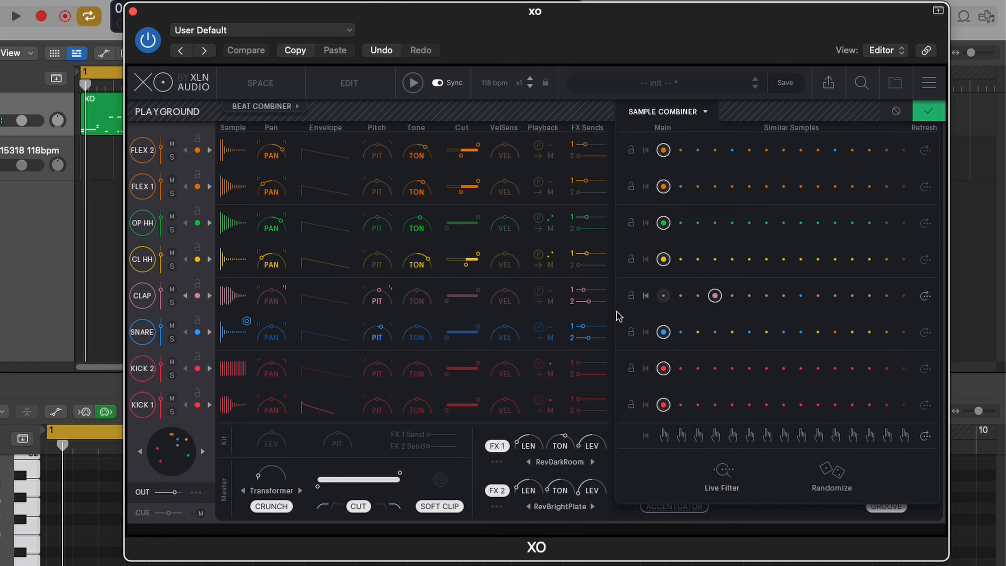
left_click_drag(703, 256, 860, 260)
left_click(801, 260)
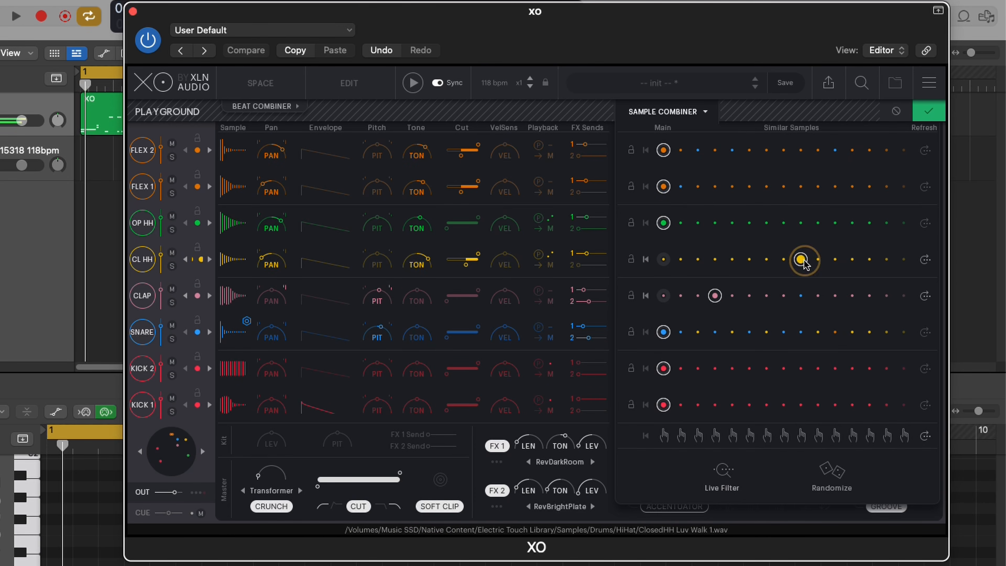
- Audition several similar open hi-hat samples and select the ninth one
left_click(766, 222)
left_click(747, 223)
left_click(722, 224)
left_click(731, 223)
left_click(811, 221)
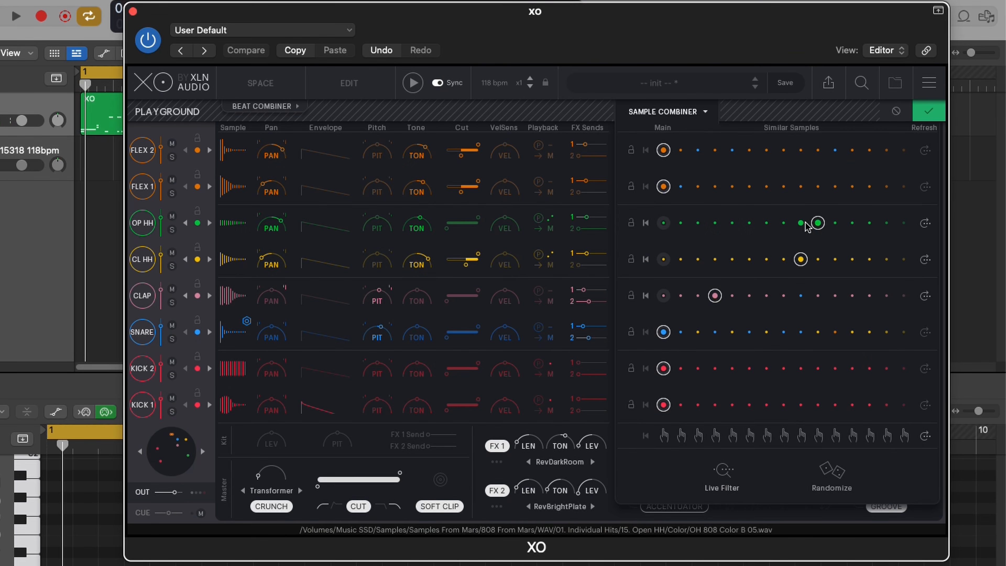
- Try similar samples for Flex 1 and Flex 2, and return Flex 1 and the open hi-hat to their main samples
left_click(767, 186)
left_click(767, 150)
left_click(783, 151)
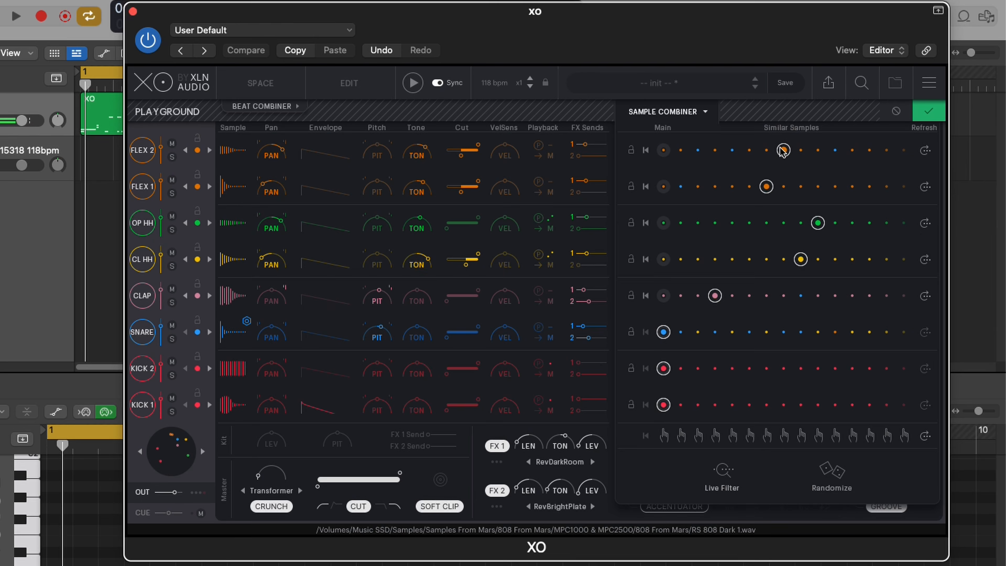
left_click(645, 187)
left_click(645, 223)
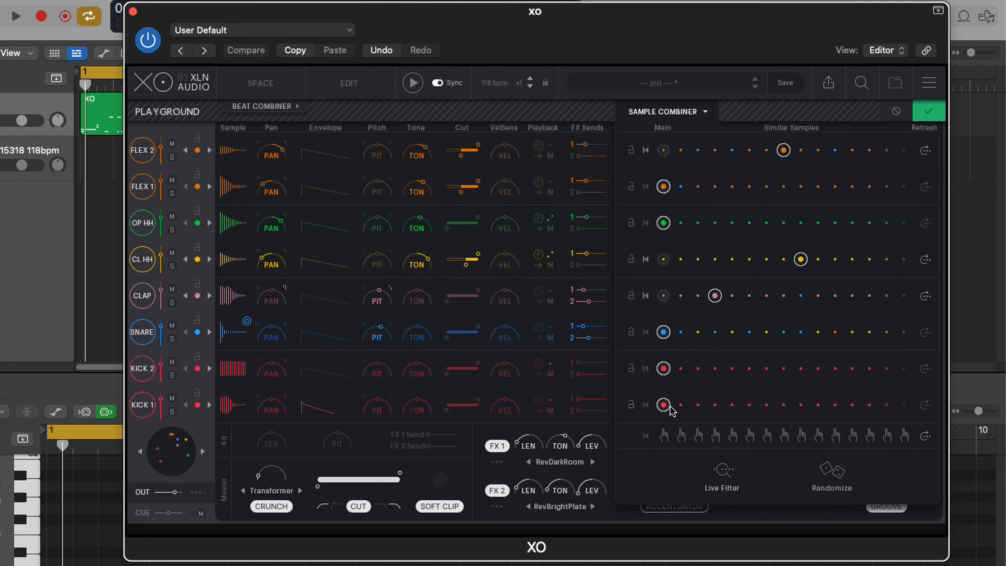
- Lock the Kick 2 and Kick 1 samples, and switch the closed hi-hat to its fifth similar sample
left_click(631, 368)
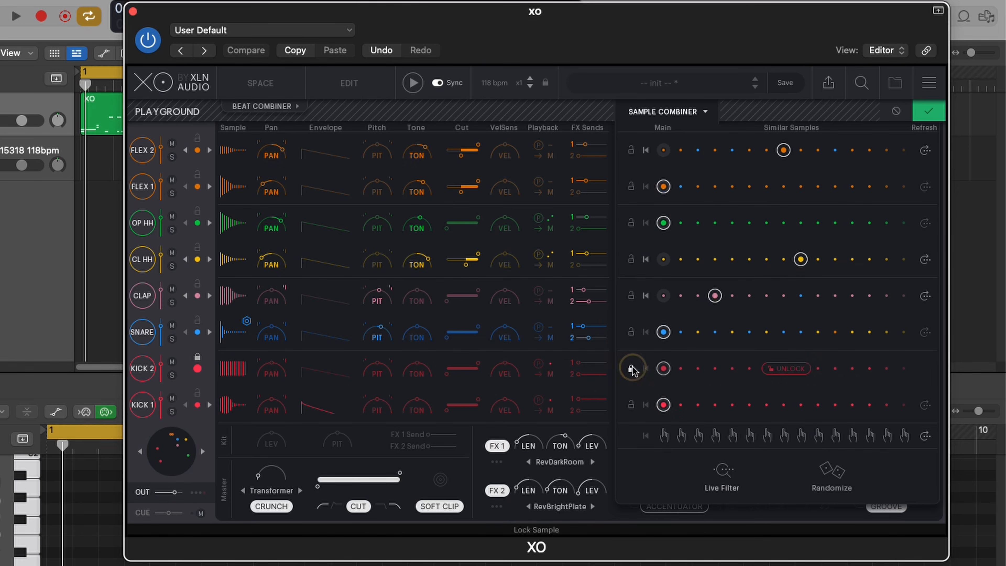
left_click(631, 404)
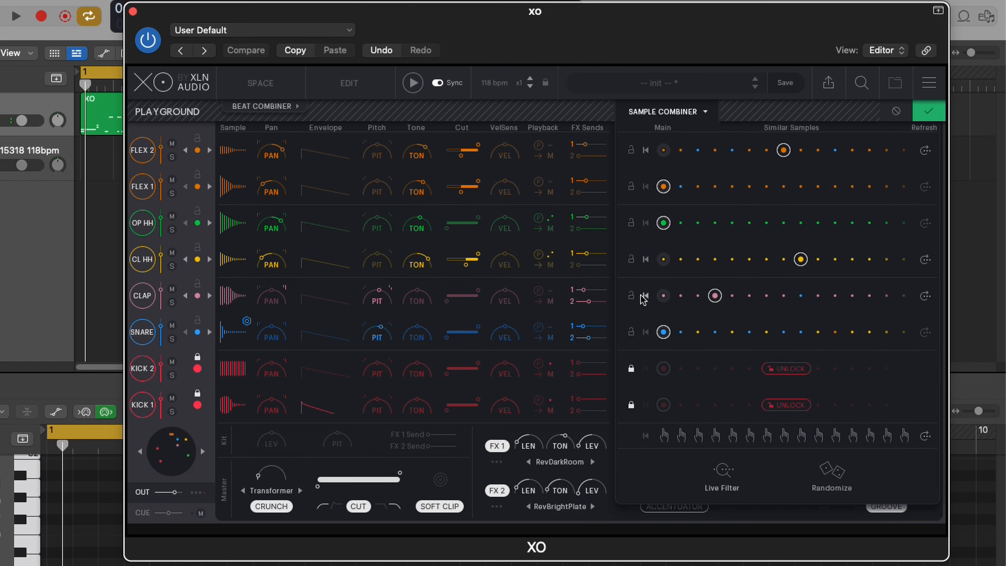
left_click(784, 260)
left_click(765, 260)
left_click(745, 259)
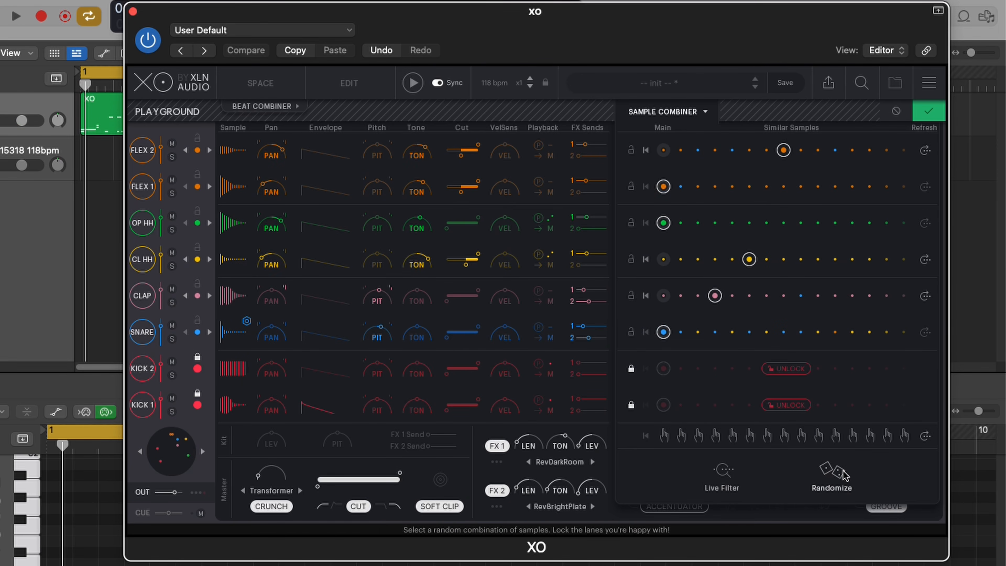
- Randomize the samples of the unlocked lanes and play the new combination
left_click(834, 471)
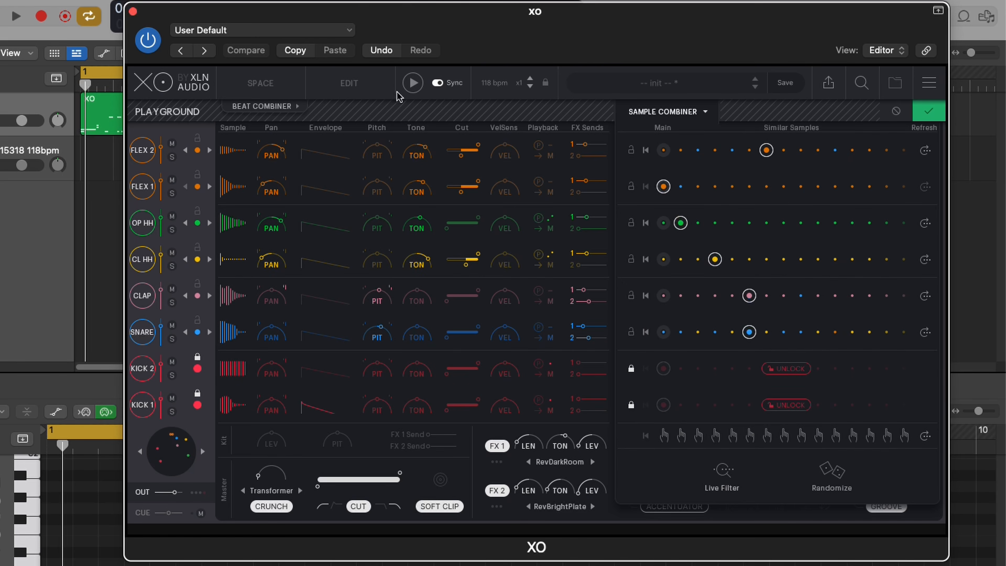
key("space")
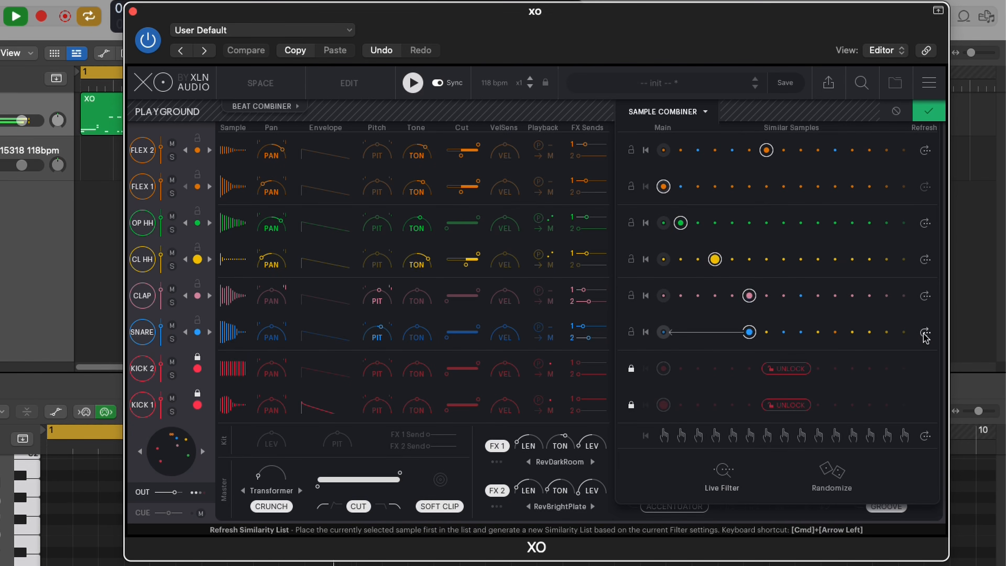
key("space")
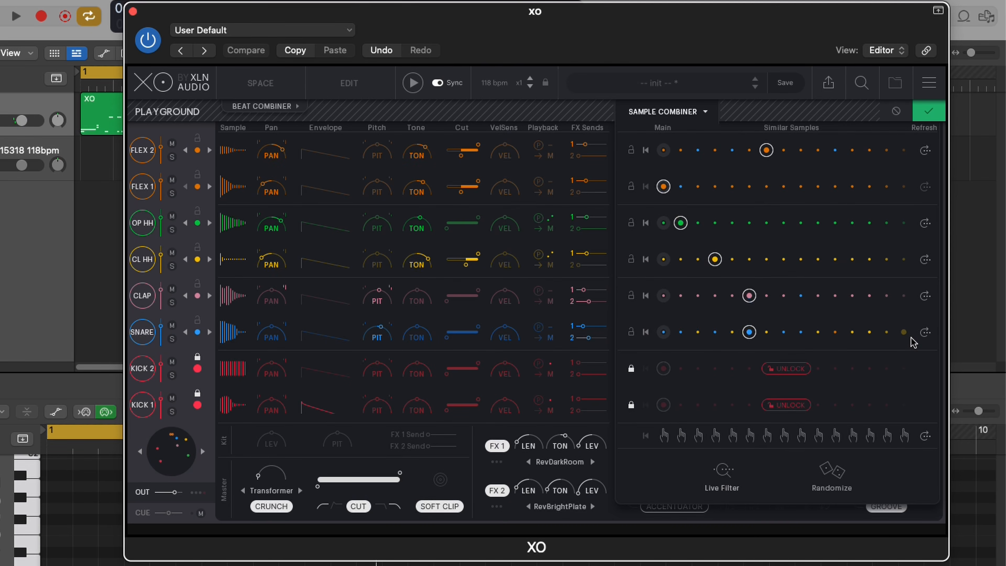
- Refresh the snare's similar samples, audition the new alternatives and select the fifth similar one
left_click(925, 332)
left_click(667, 335)
left_click(667, 334)
left_click(743, 334)
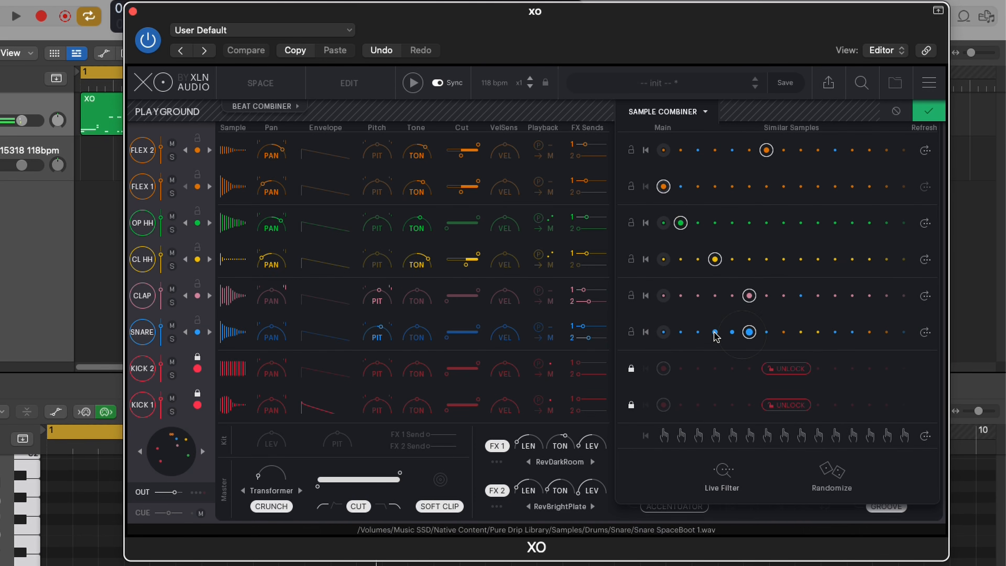
- Play the beat while trying several similar closed hi-hat samples, ending on the second similar one
key("space")
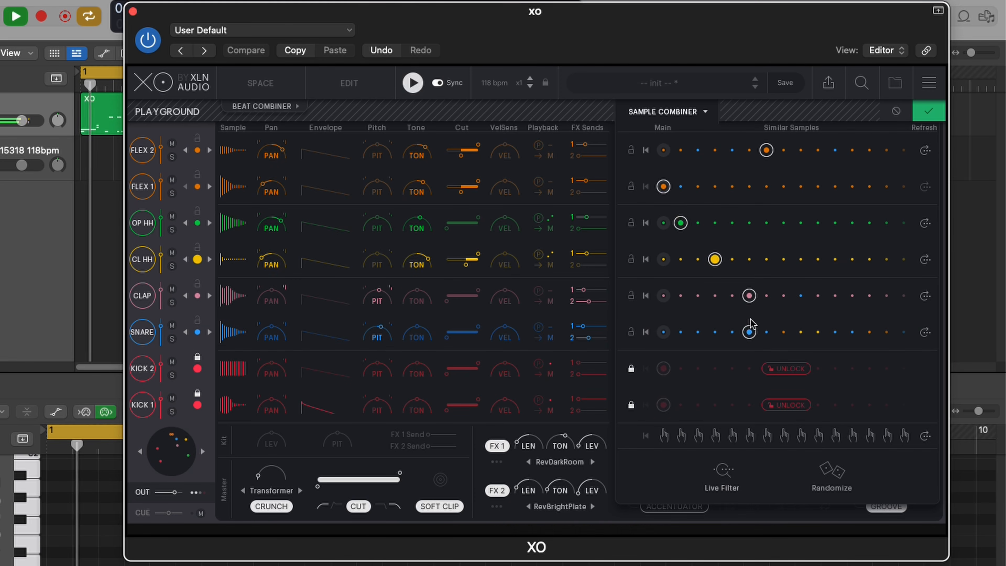
left_click(766, 260)
left_click(783, 260)
left_click(818, 260)
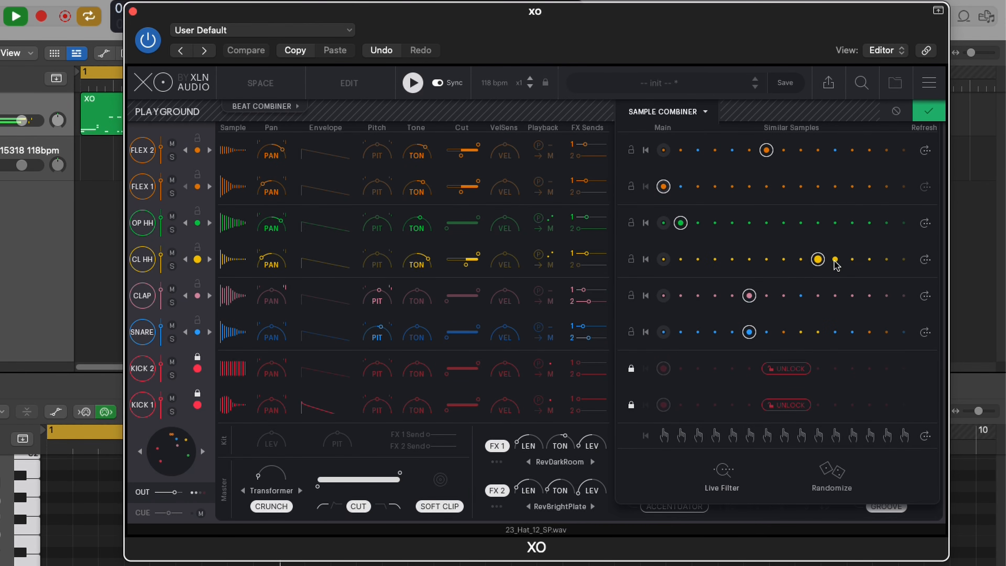
left_click(835, 260)
left_click(852, 260)
left_click(749, 260)
left_click(665, 260)
left_click(680, 261)
left_click(698, 260)
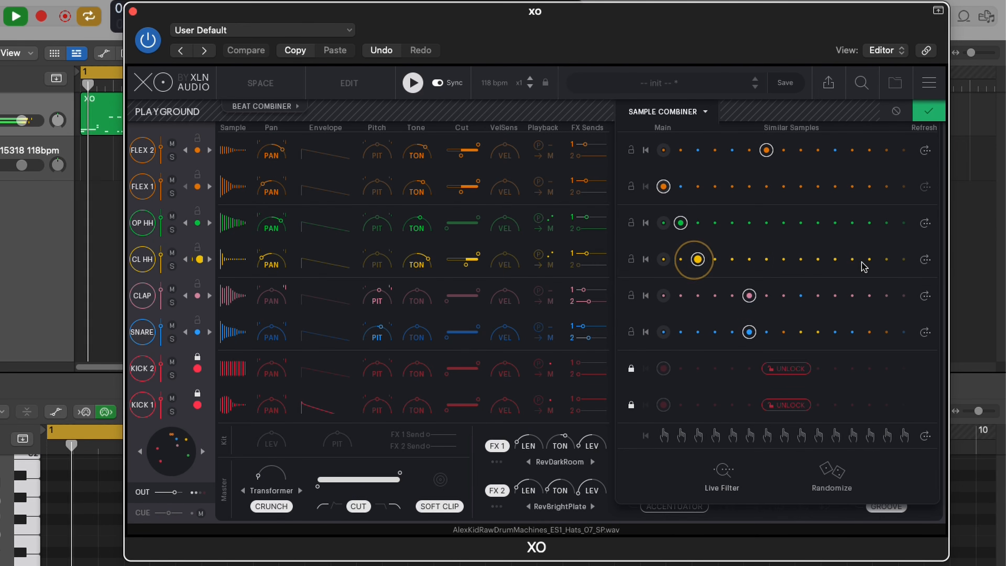
- Switch the open hi-hat to its third similar sample and the closed hi-hat to its sixth, and stop playback
left_click(715, 223)
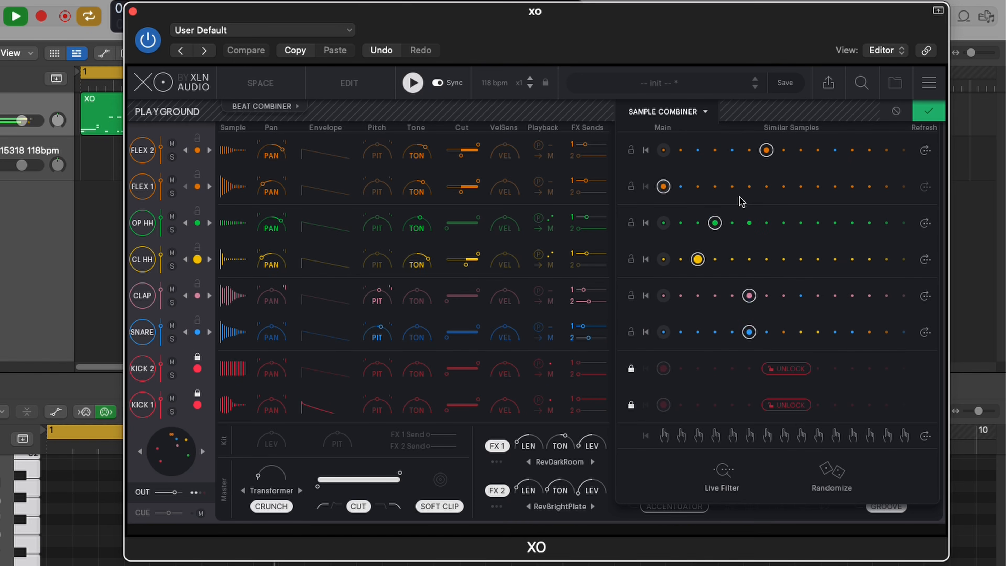
left_click(766, 259)
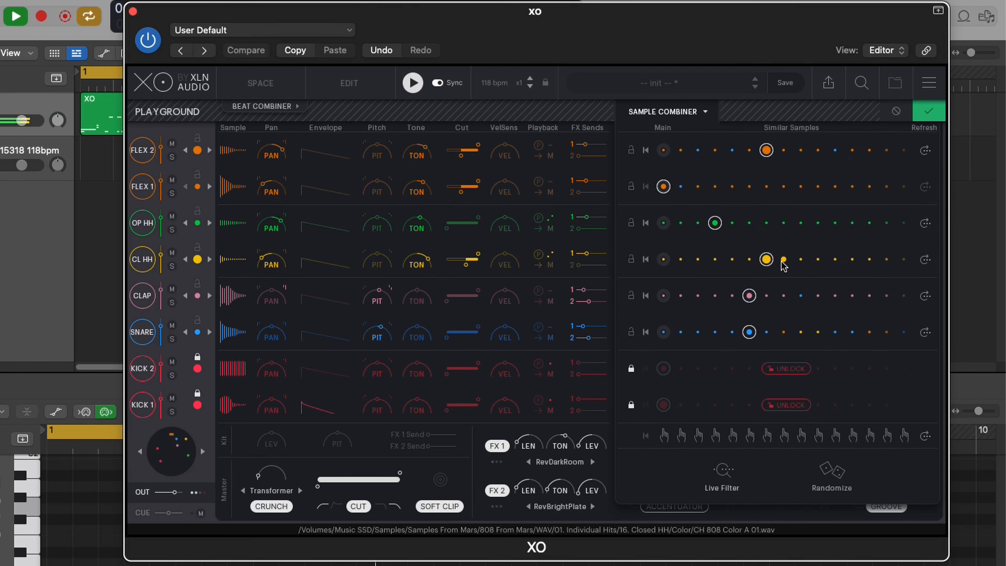
key("space")
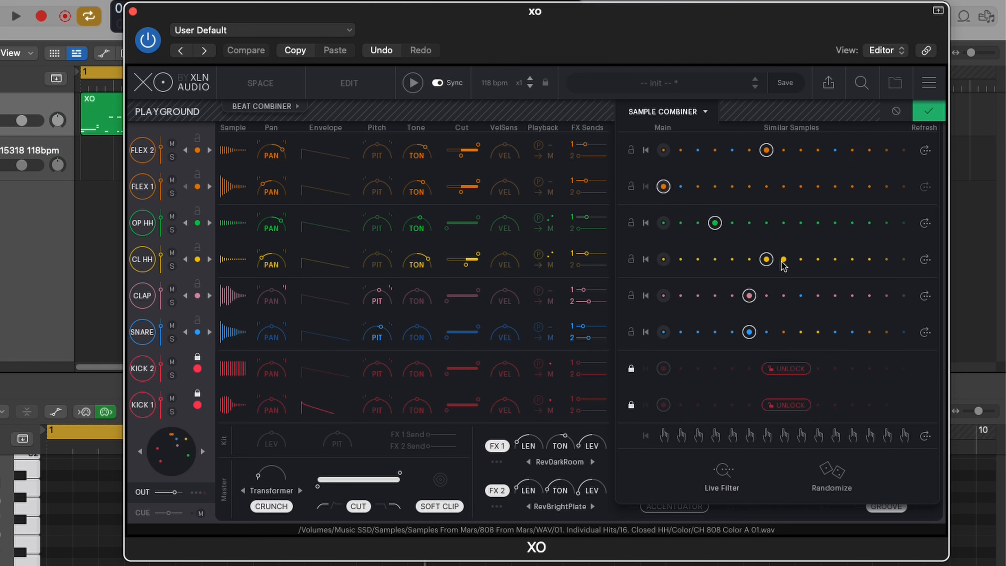
- Turn on the Sample Combiner's Live Filter to view its search and filter options, and close them
left_click(712, 471)
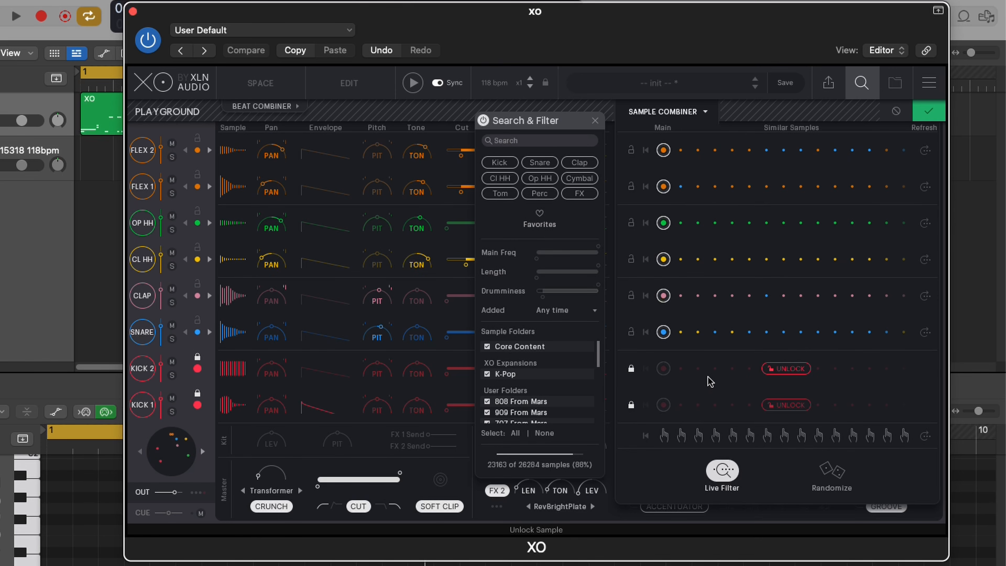
left_click(595, 120)
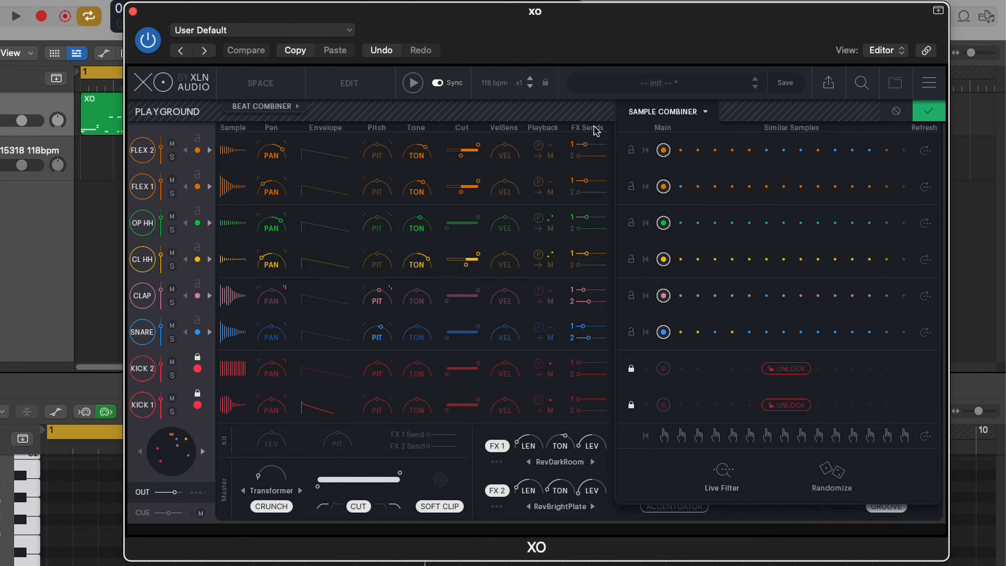